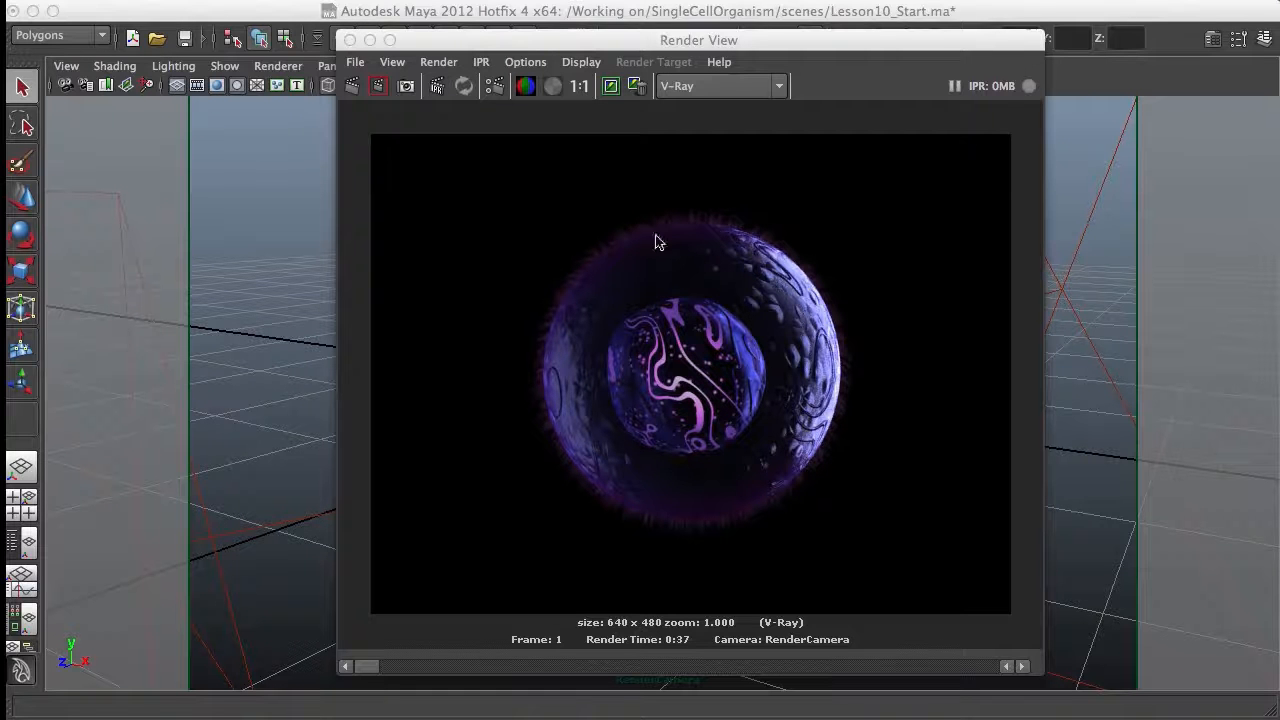
Close the render window and create a V-Ray dome light in the scene.
click(349, 40)
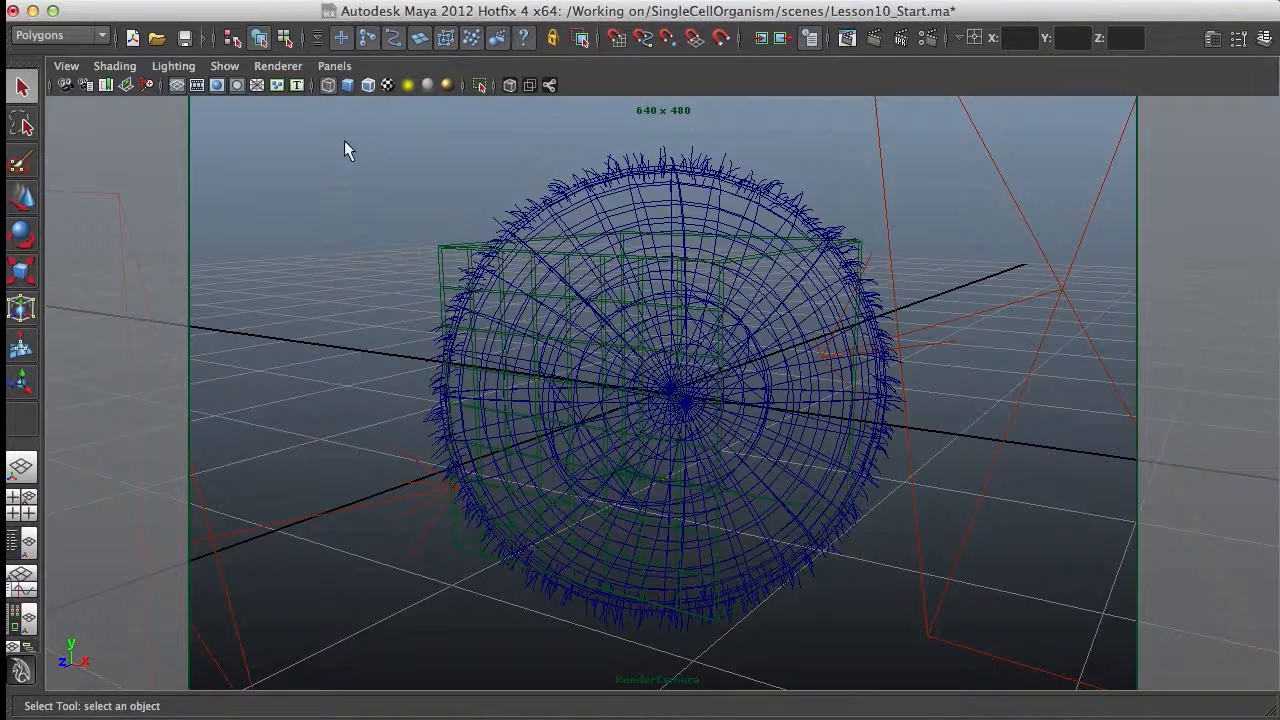
click(295, 2)
mouse_move(378, 99)
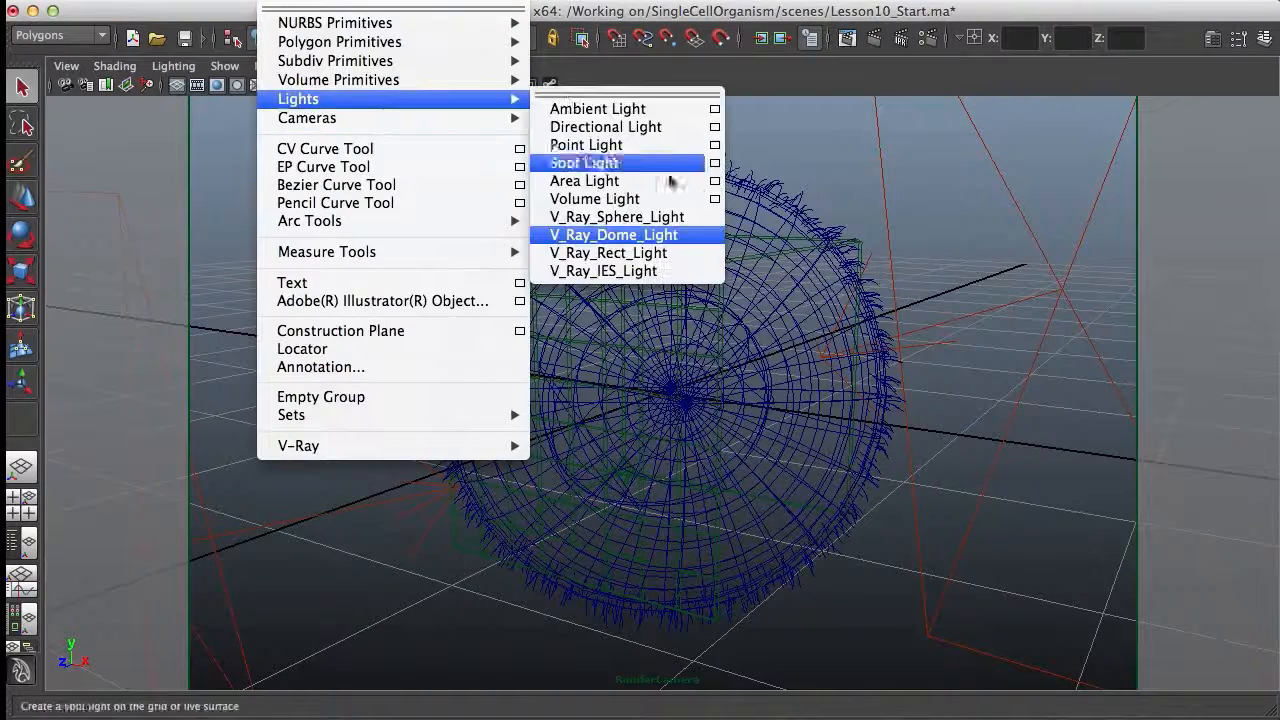
click(660, 235)
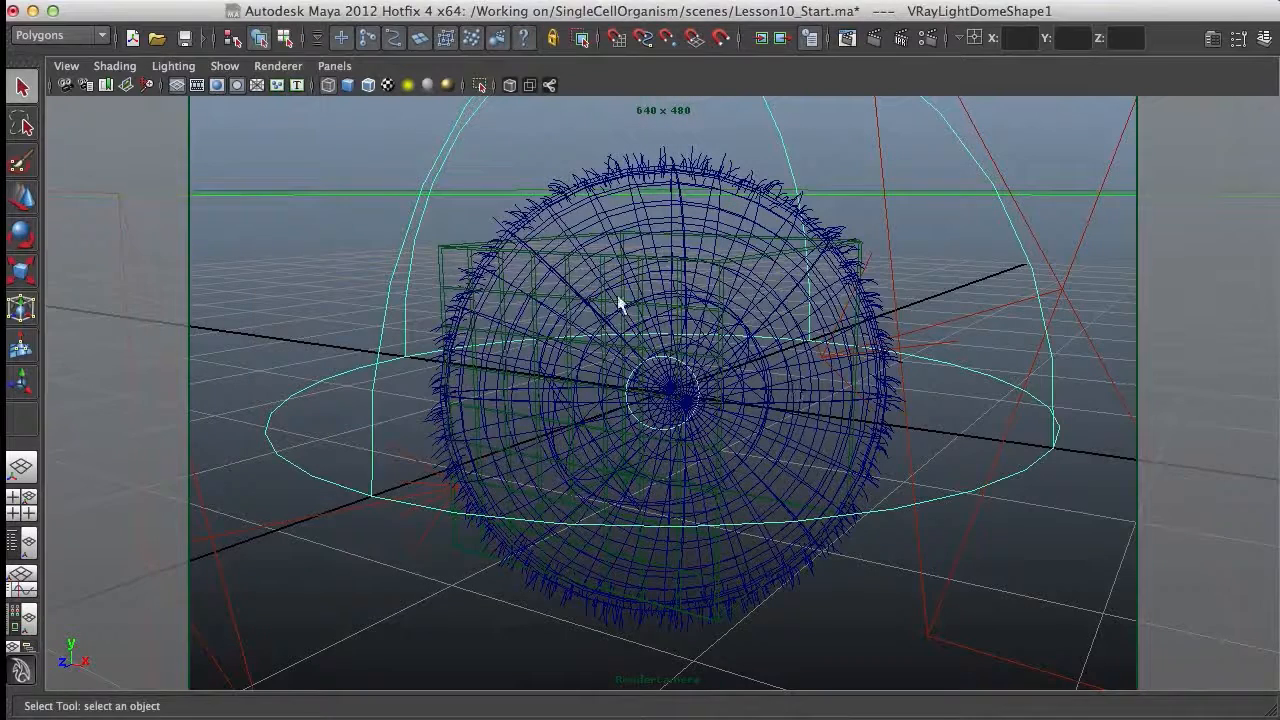
Show the scene through the persp camera and move the dome light away from the organism sphere.
click(334, 66)
mouse_move(388, 86)
click(522, 105)
alt+drag(945, 400, 886, 360)
alt+right_drag(886, 360, 743, 414)
alt+middle_drag(743, 414, 715, 490)
key(w)
alt+drag(855, 433, 777, 443)
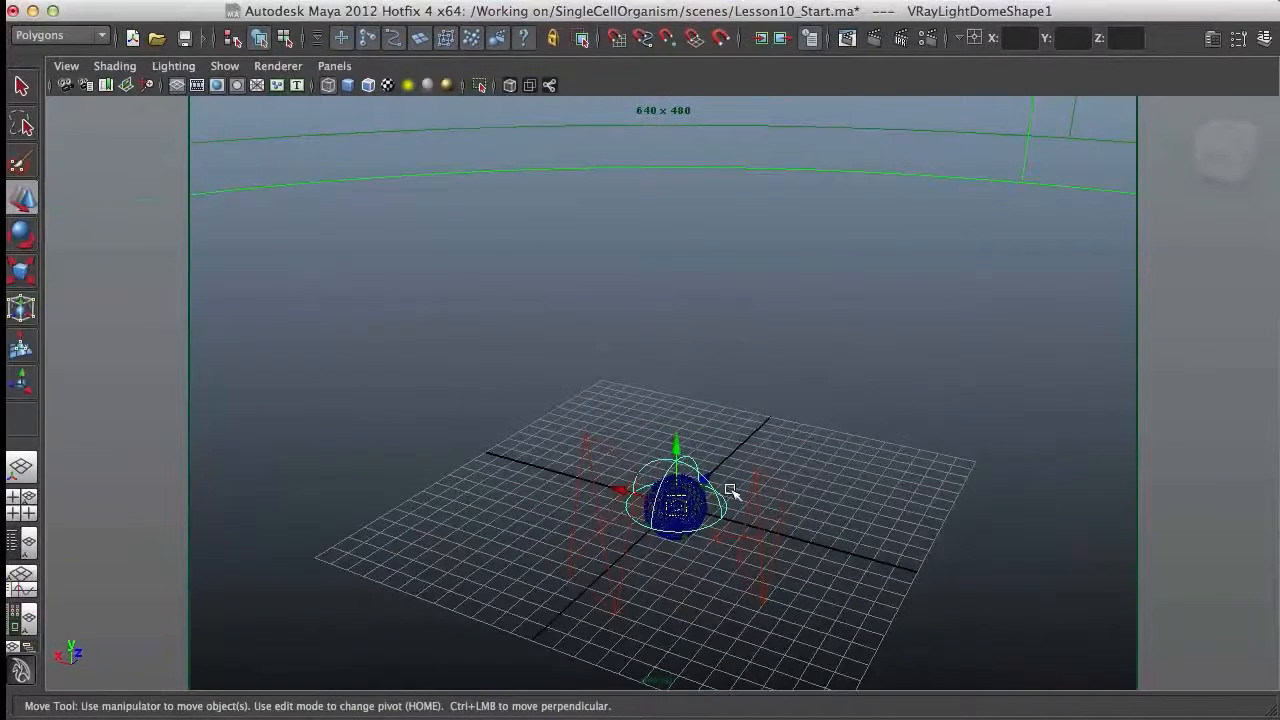
alt+middle_drag(720, 443, 737, 369)
alt+right_drag(737, 369, 743, 463)
alt+middle_drag(743, 463, 684, 500)
drag(614, 457, 631, 409)
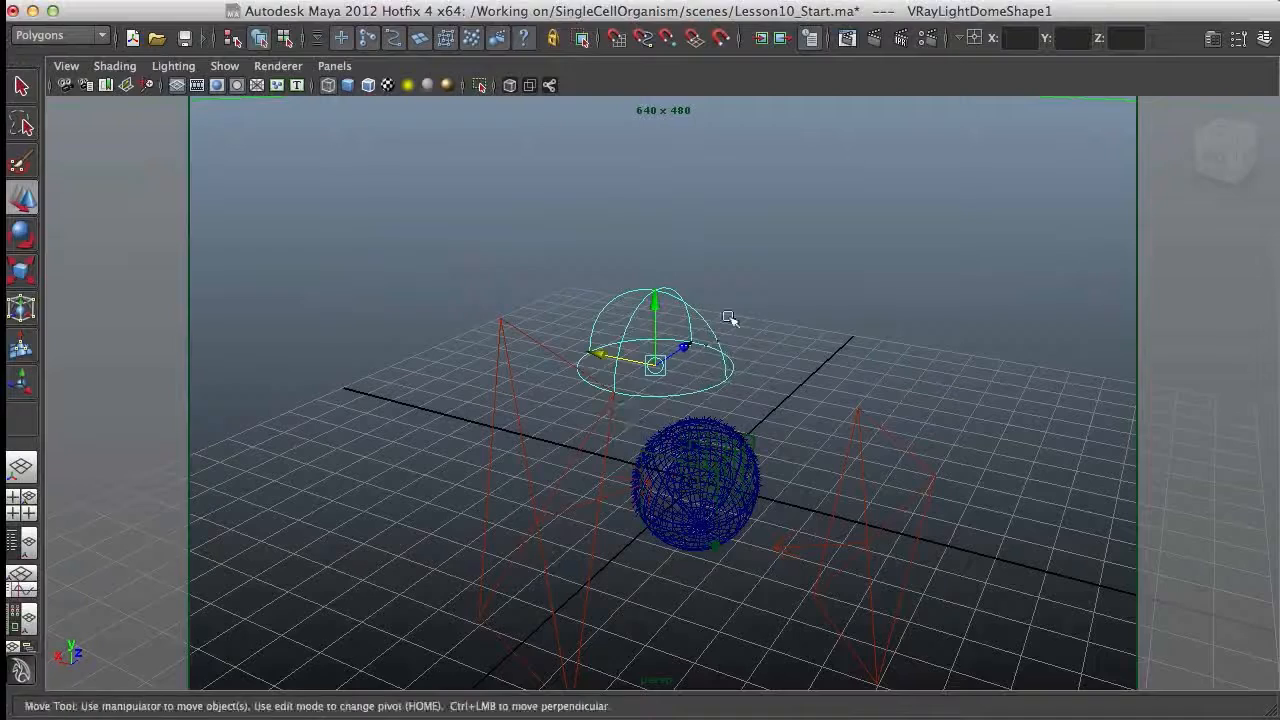
drag(703, 349, 774, 429)
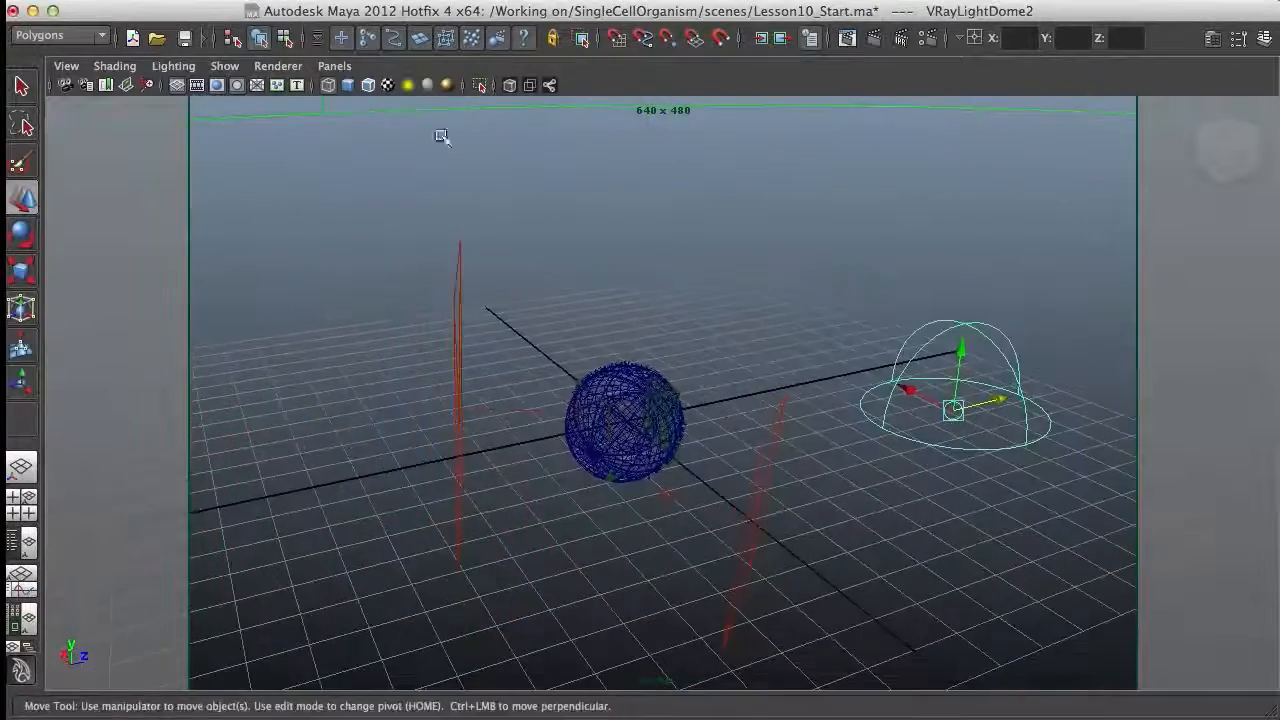
Return to the RenderCamera view, keep the existing render for comparison, render the dome-lit scene and close the render window.
click(330, 65)
click(563, 86)
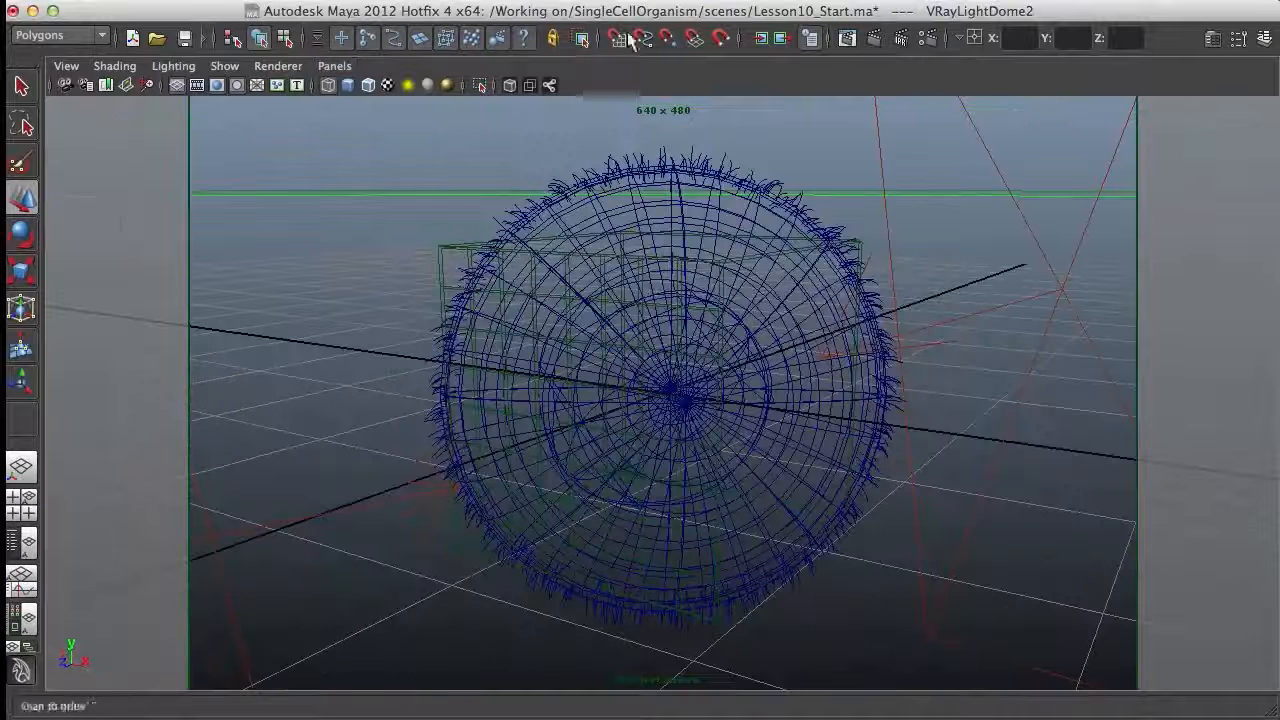
click(848, 40)
click(611, 86)
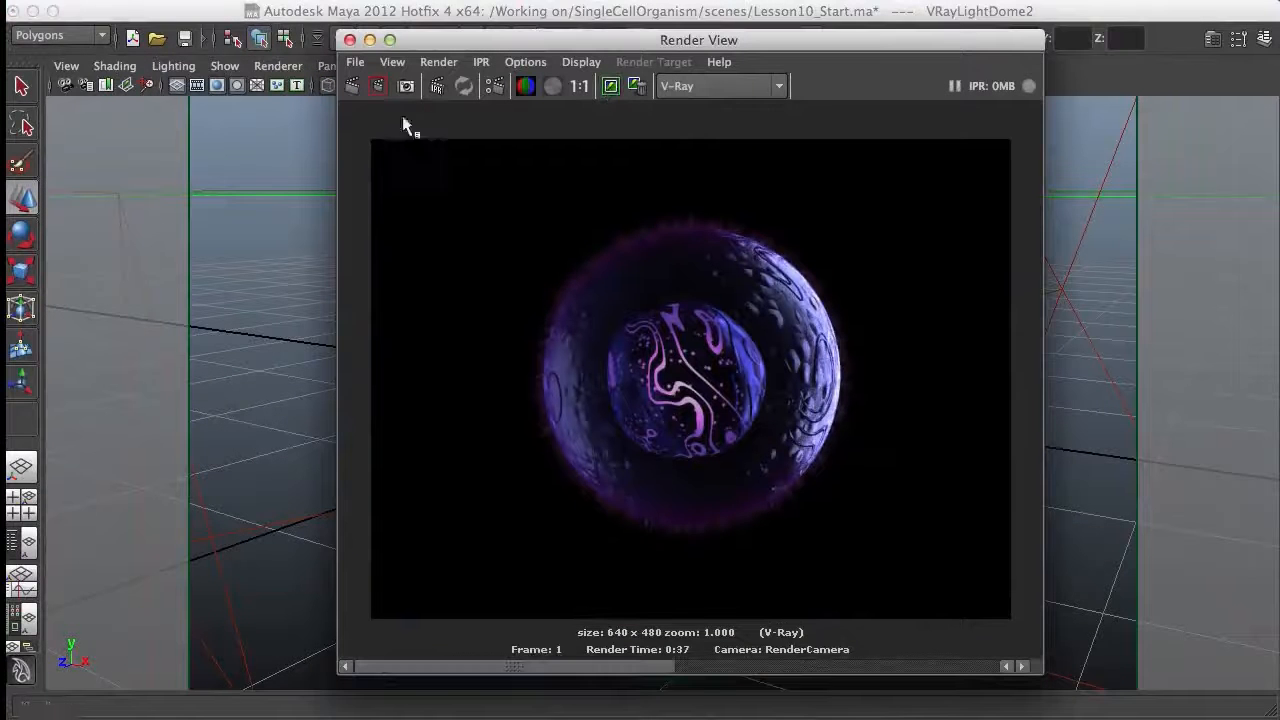
click(353, 86)
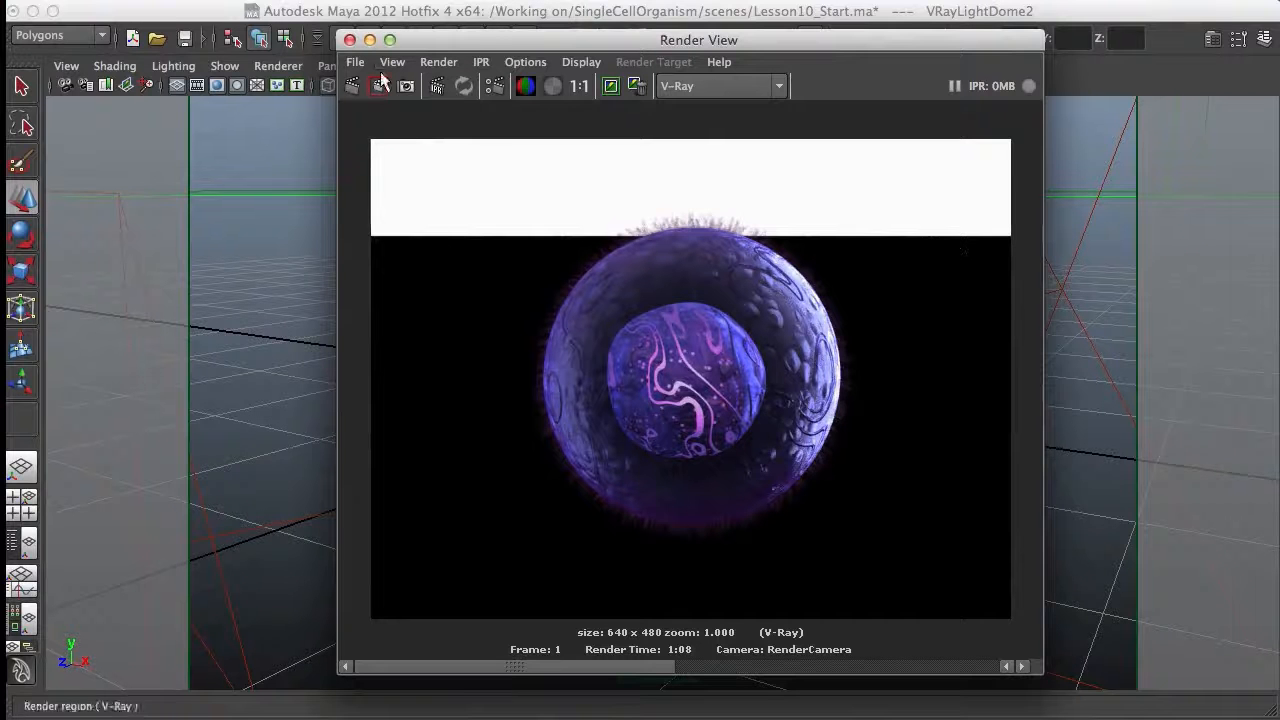
drag(910, 40, 687, 31)
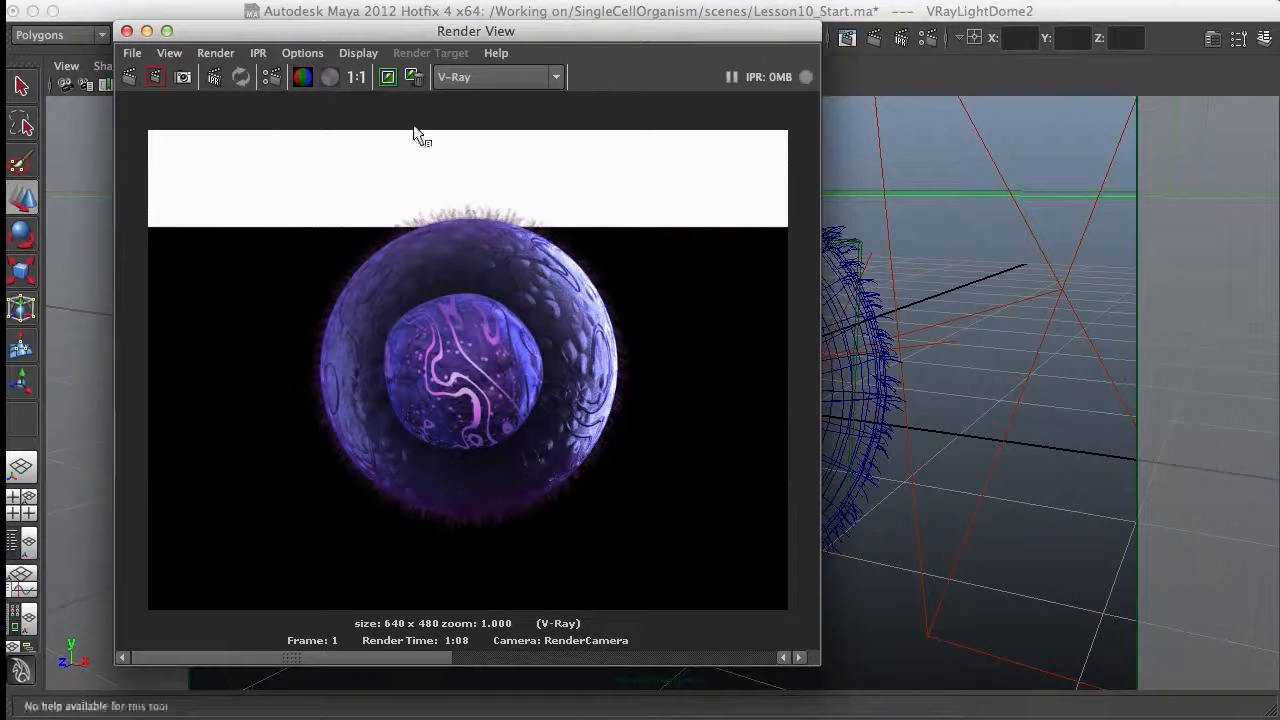
click(126, 30)
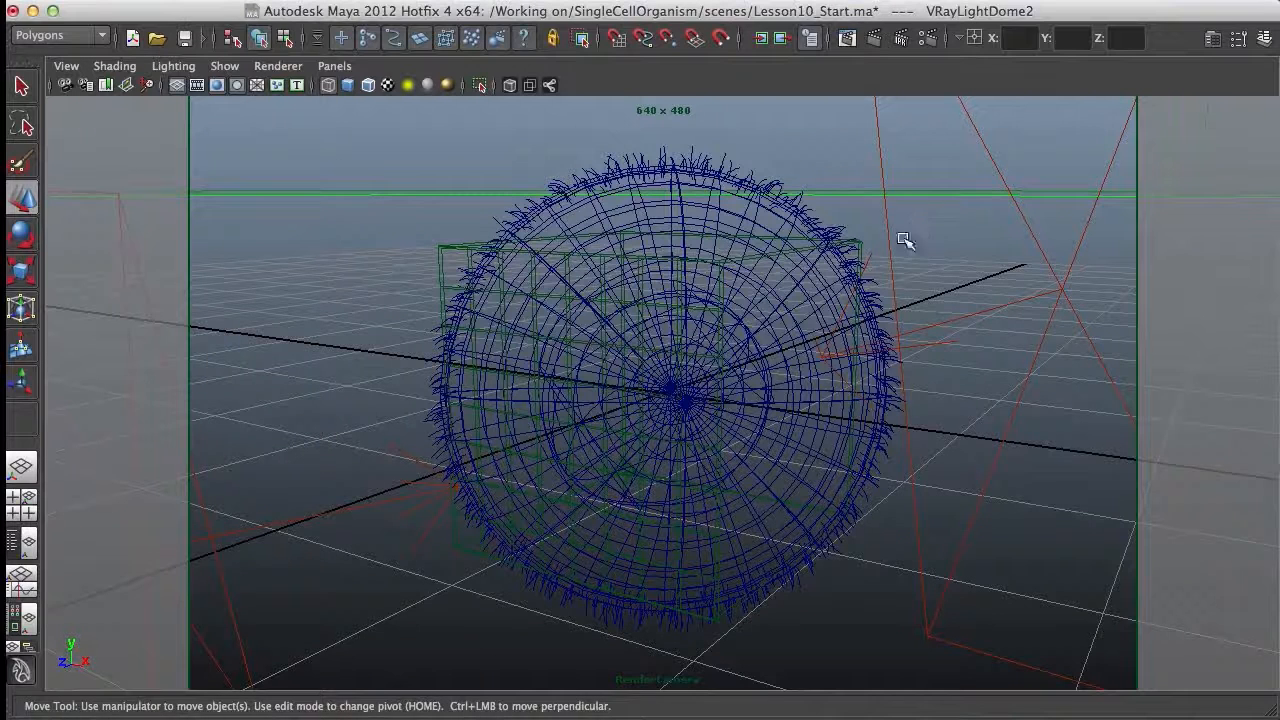
Return to the persp camera and move the dome light back beside the organism sphere.
click(334, 65)
mouse_move(470, 84)
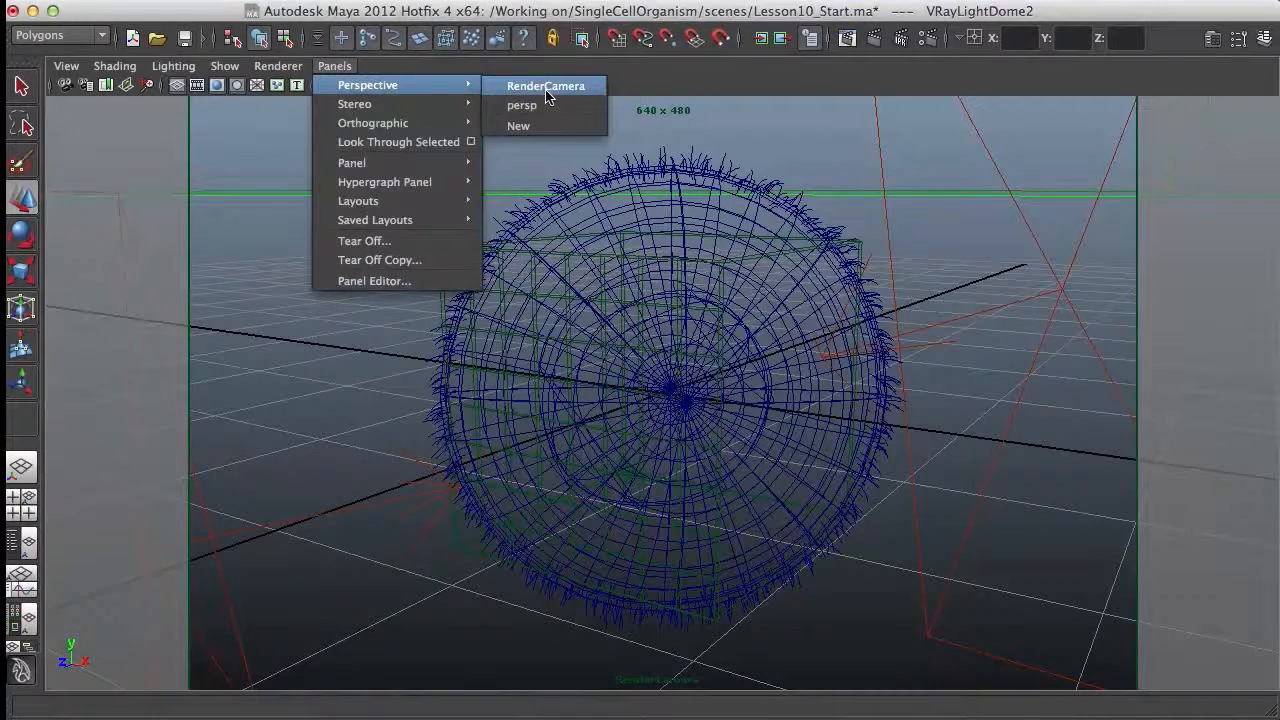
click(545, 87)
click(336, 66)
mouse_move(373, 90)
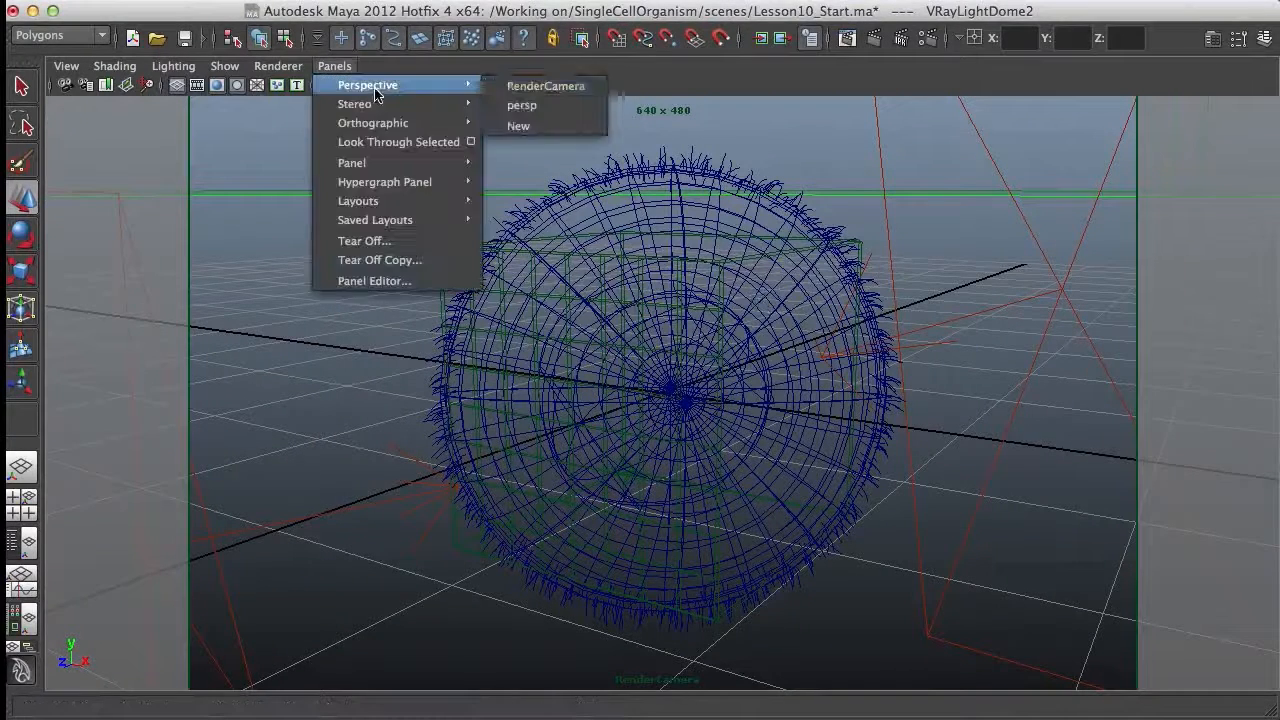
click(532, 108)
alt+drag(1008, 362, 1045, 377)
drag(920, 378, 601, 365)
Show the dome light's attributes and turn on its Invisible option.
click(1212, 38)
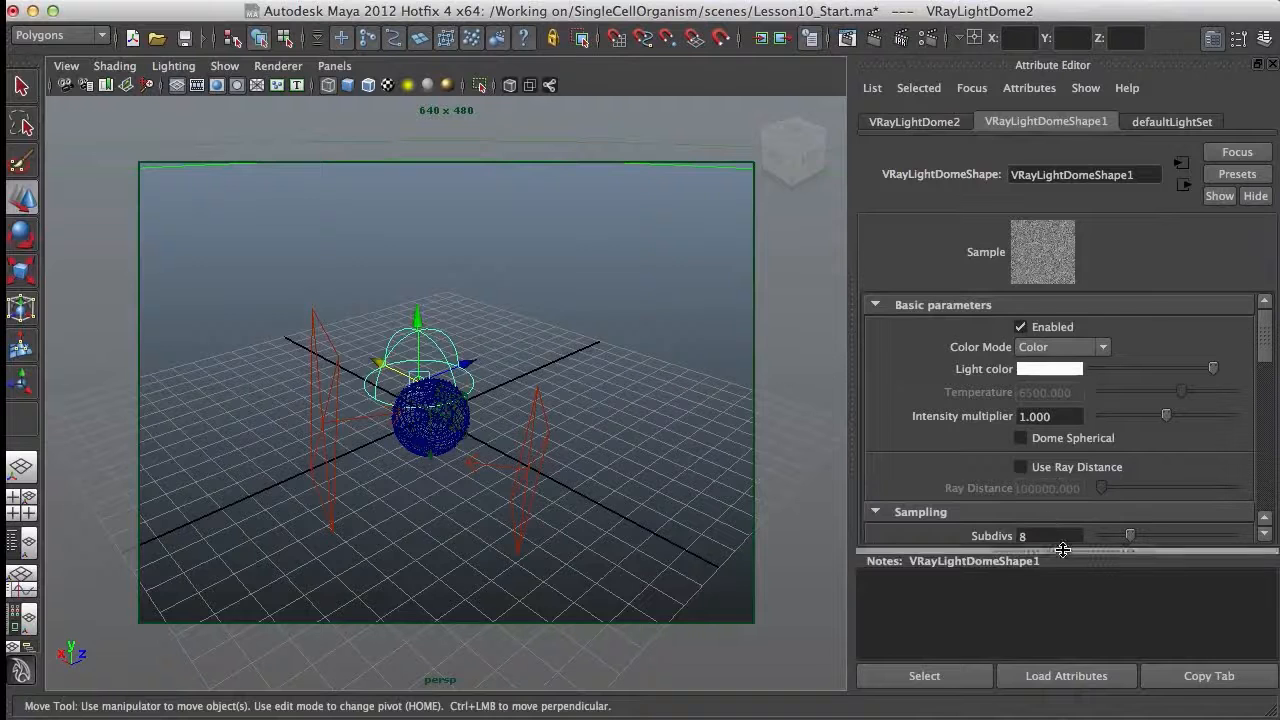
drag(1060, 549, 1052, 648)
drag(1272, 393, 1240, 524)
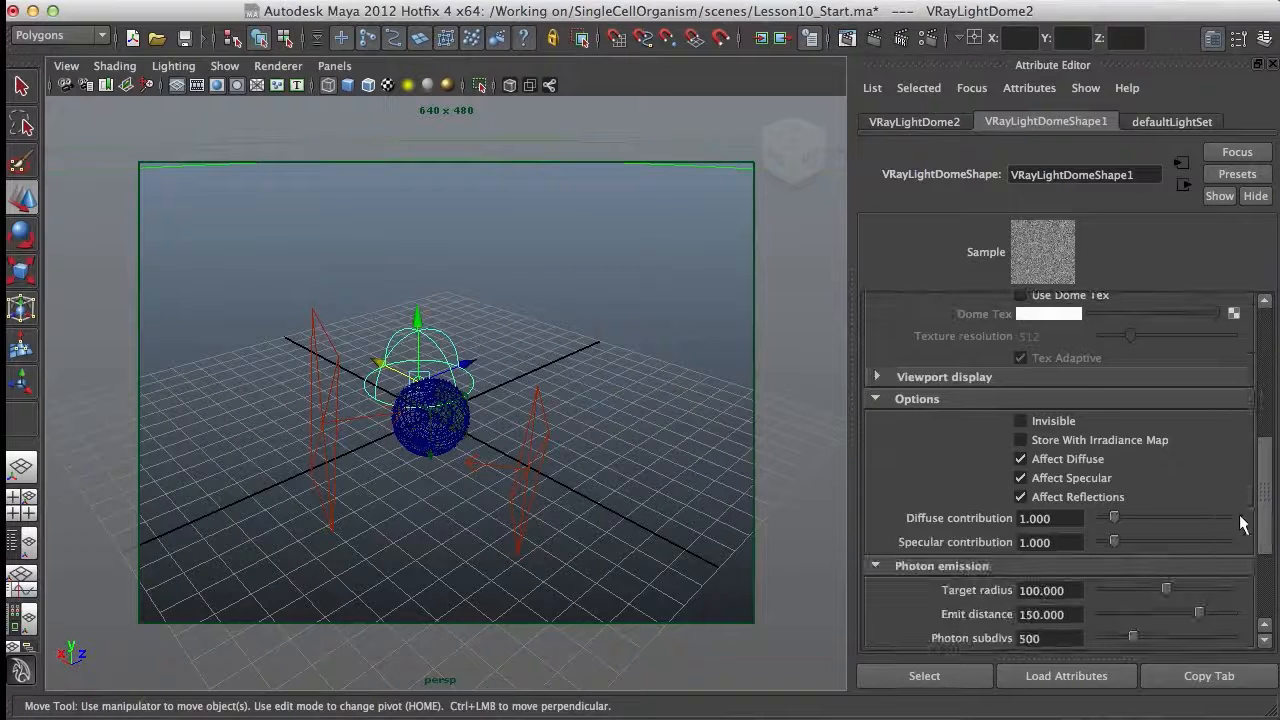
click(1020, 421)
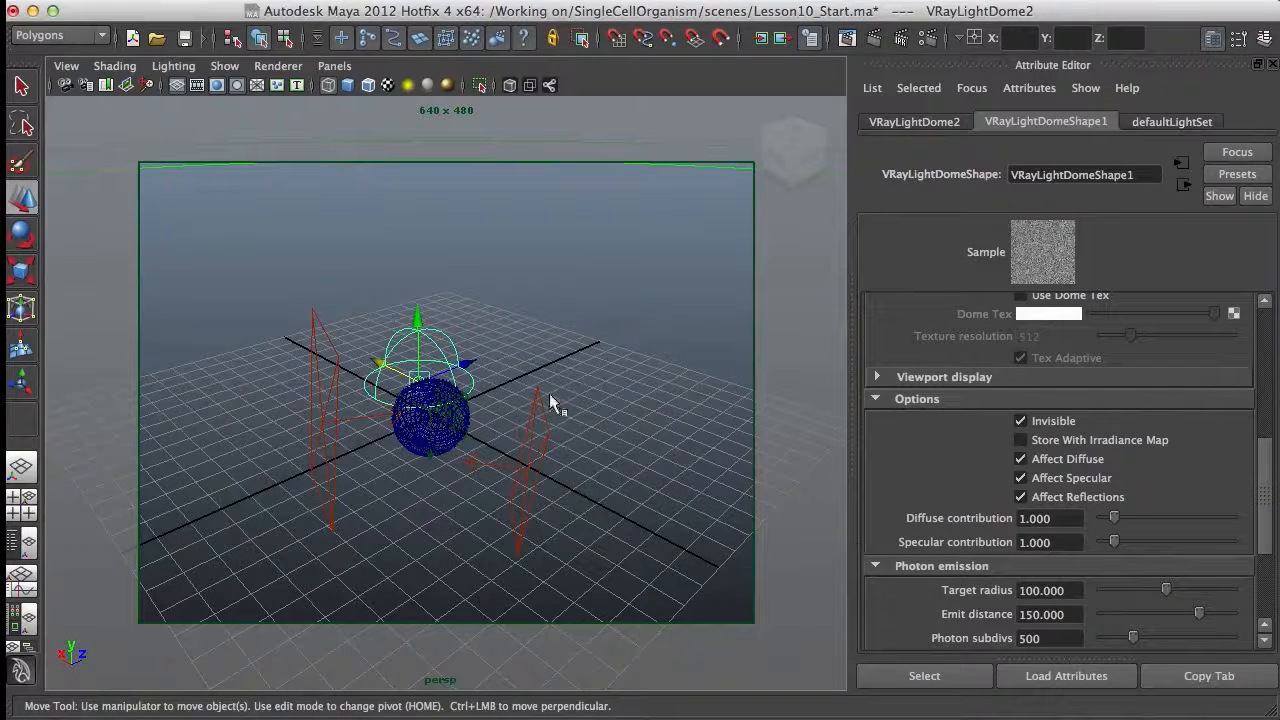
Re-render the scene with the invisible dome light, compare it with the stored renders, and close the render window.
click(846, 37)
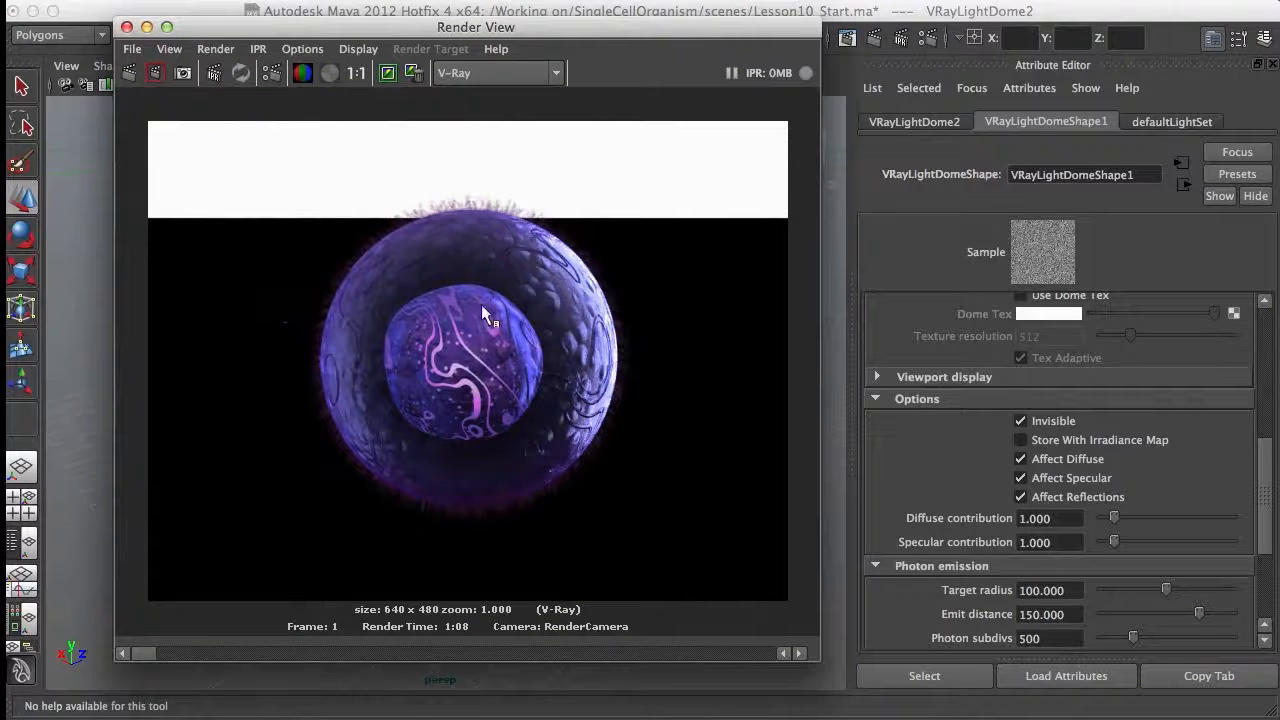
click(130, 72)
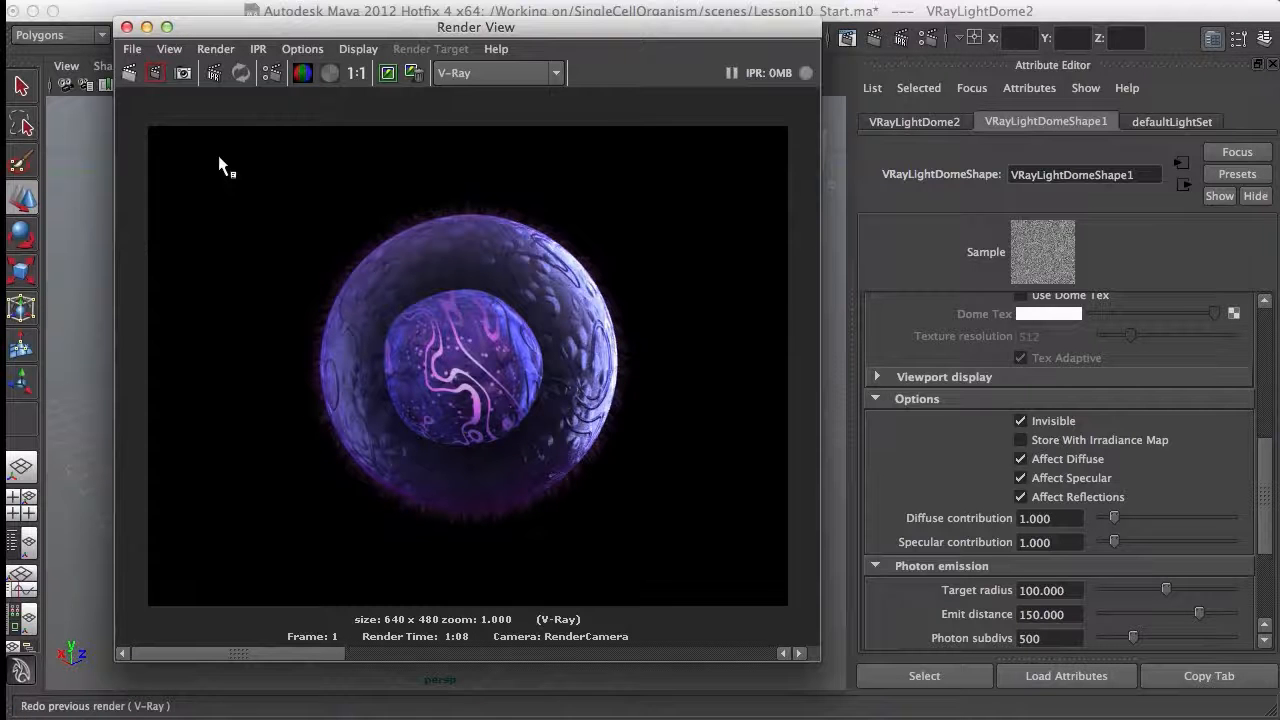
drag(268, 652, 430, 665)
mouse_move(430, 665)
mouse_down()
mouse_move(194, 645)
mouse_move(425, 670)
mouse_up()
drag(425, 670, 208, 643)
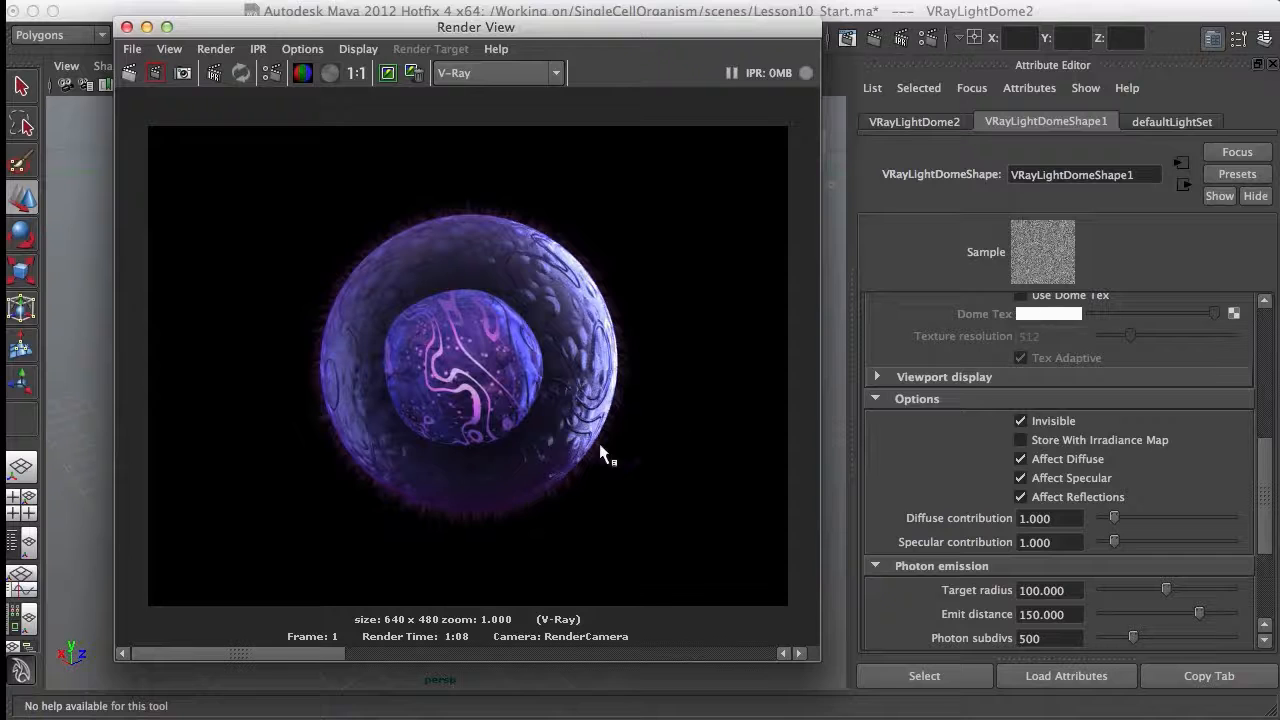
click(146, 27)
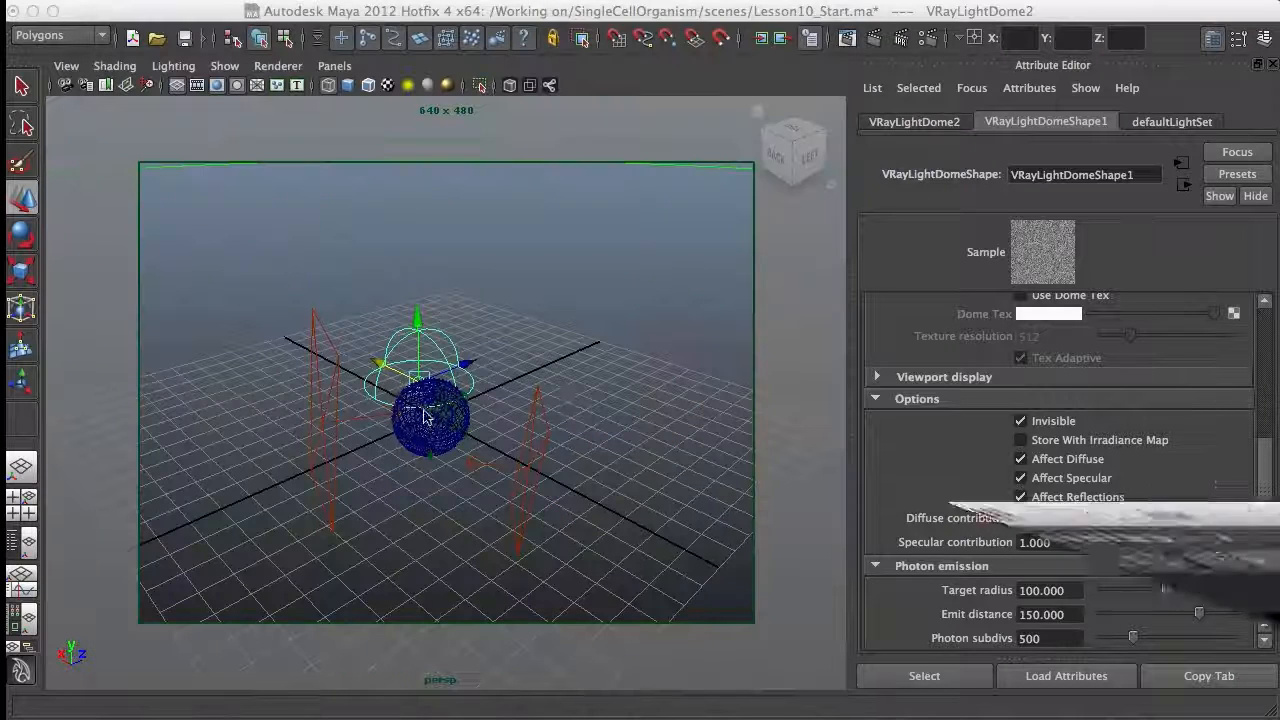
Inspect the dome light's hemisphere and its coverage around the organism from several angles and distances.
alt+drag(563, 459, 522, 515)
alt+middle_drag(512, 633, 606, 426)
scroll(569, 491, up, 5)
alt+middle_drag(556, 324, 517, 499)
alt+drag(519, 501, 500, 470)
alt+right_drag(500, 470, 551, 519)
alt+drag(551, 519, 566, 445)
alt+right_drag(566, 445, 394, 477)
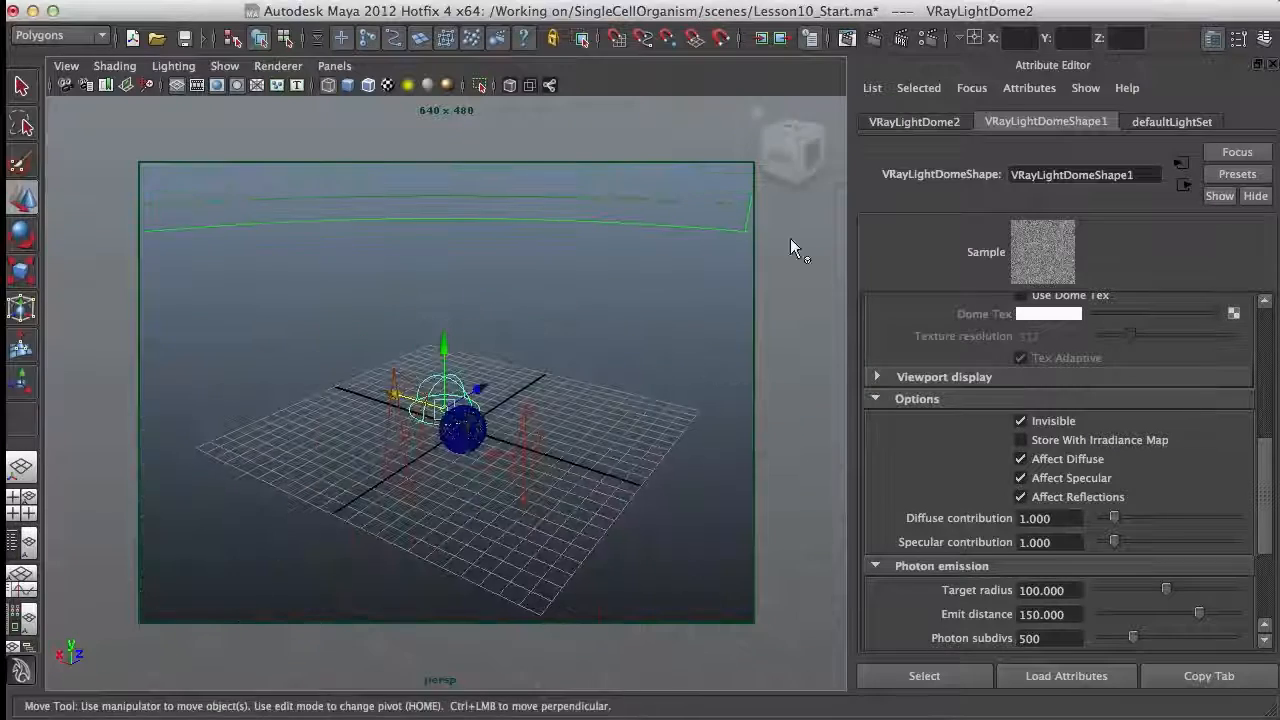
alt+drag(480, 455, 641, 453)
alt+right_drag(641, 453, 600, 414)
alt+drag(600, 414, 571, 431)
alt+right_drag(571, 431, 663, 609)
alt+middle_drag(580, 509, 661, 430)
alt+drag(661, 429, 636, 444)
alt+right_drag(636, 444, 602, 437)
alt+drag(602, 437, 554, 451)
alt+right_drag(554, 451, 635, 512)
alt+drag(634, 512, 531, 457)
alt+right_drag(531, 457, 587, 522)
alt+drag(587, 522, 603, 457)
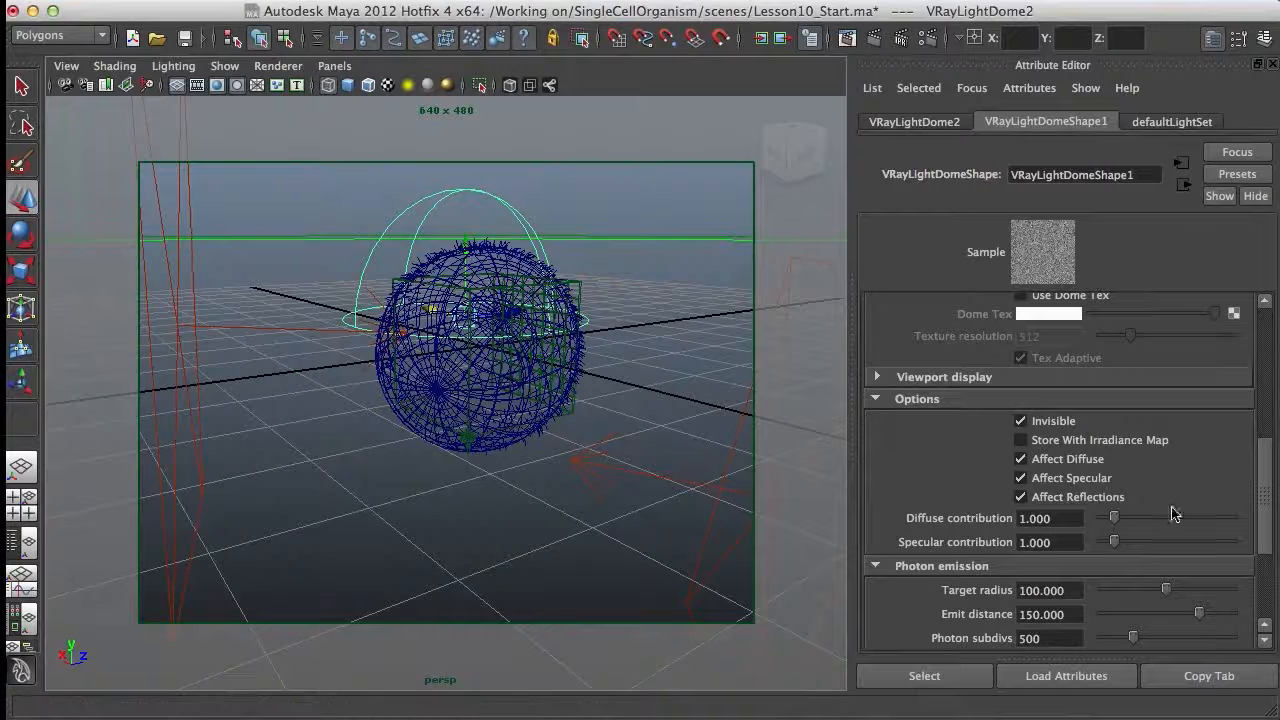
Turn on Dome Spherical in the dome light's basic parameters and check the light around the organism.
drag(1266, 489, 1265, 362)
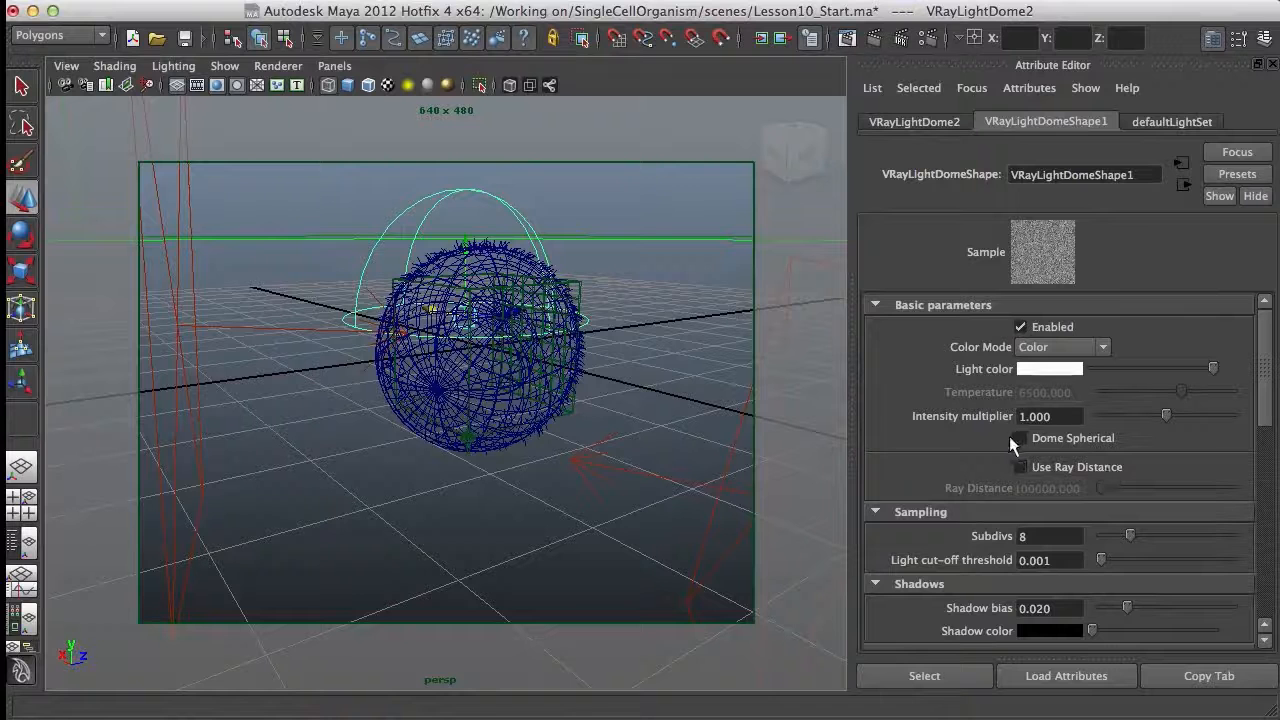
click(1042, 440)
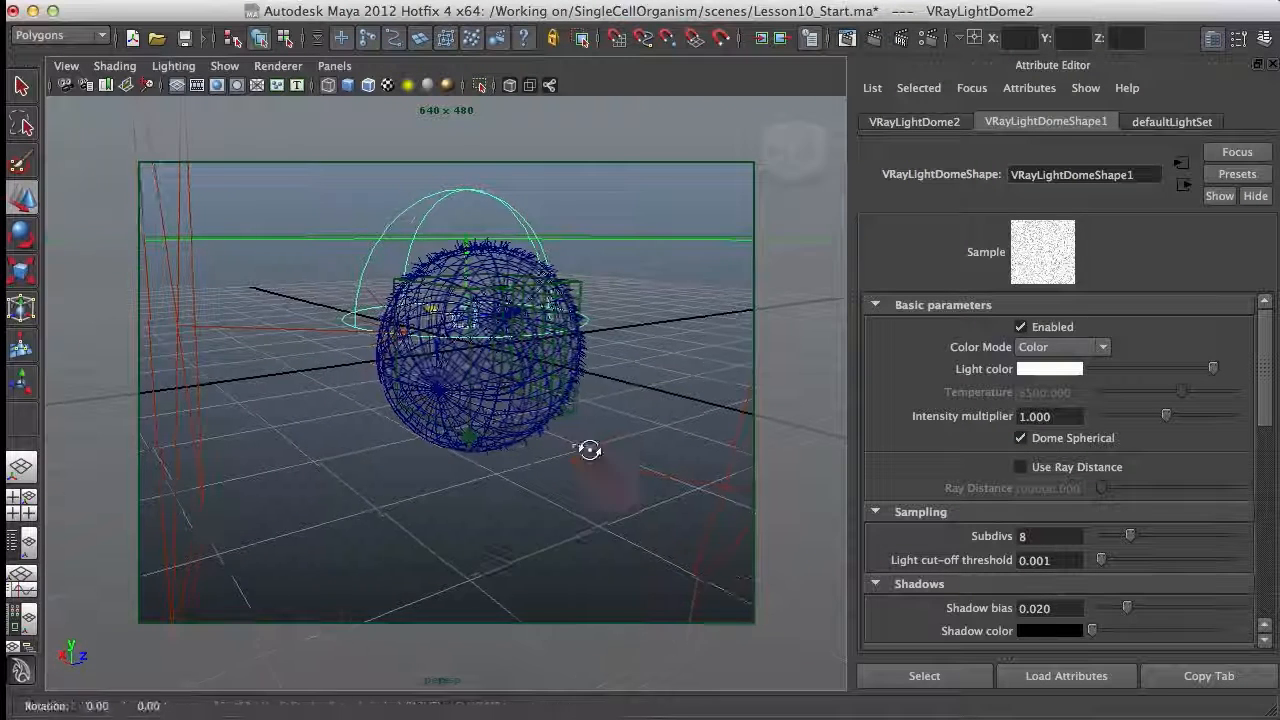
alt+drag(578, 451, 685, 429)
alt+drag(598, 330, 600, 400)
alt+right_drag(600, 400, 555, 345)
alt+drag(580, 343, 577, 317)
alt+drag(573, 436, 493, 513)
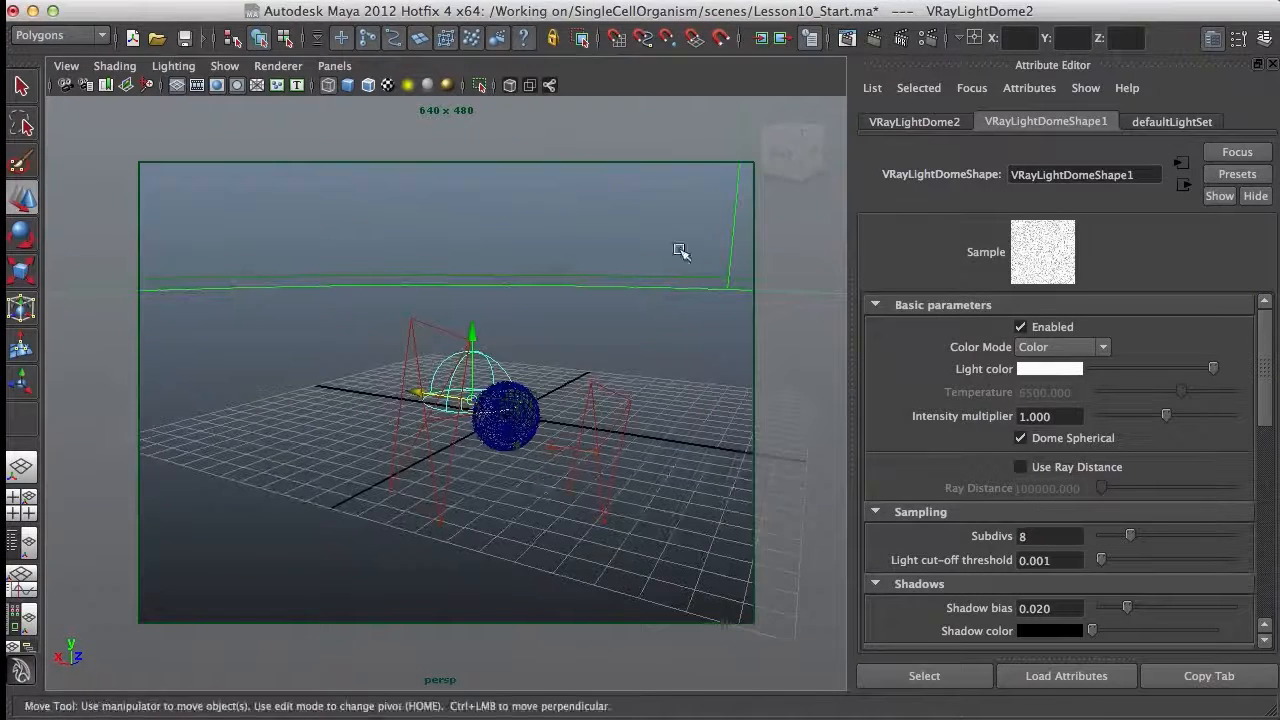
Keep the current image, render the scene with the spherical dome light, and compare the result with the previous render.
click(848, 37)
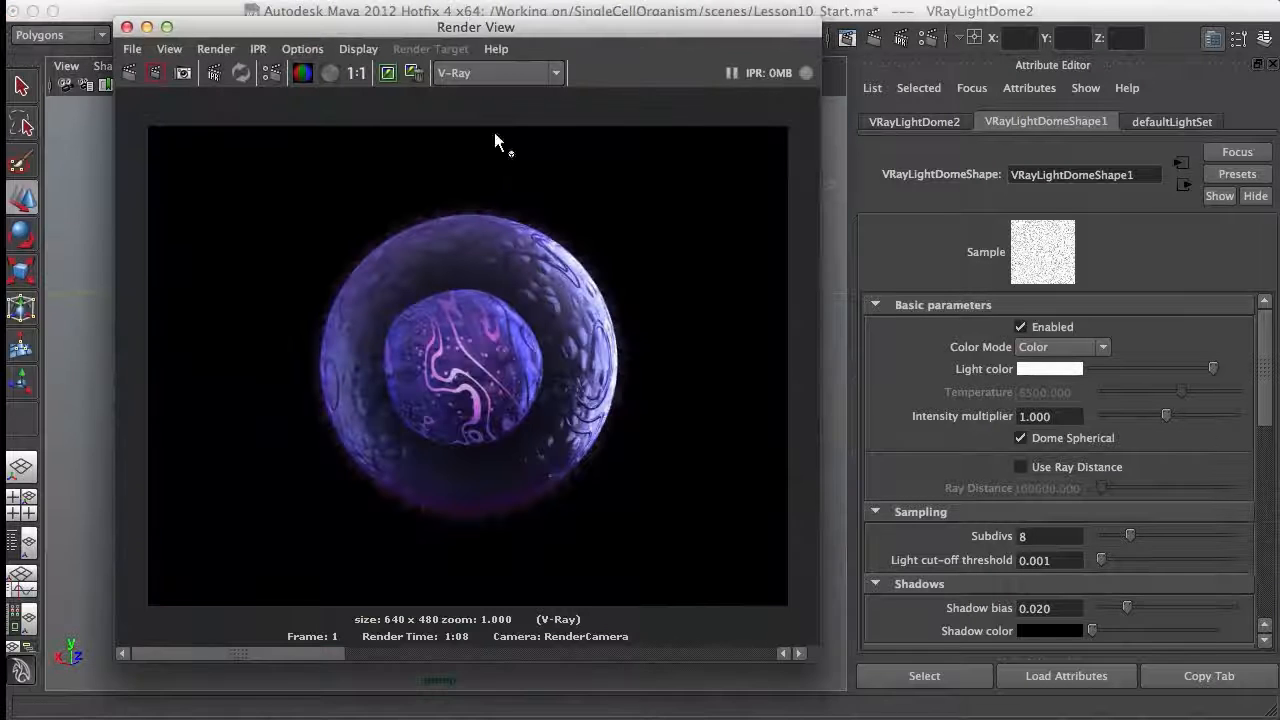
click(398, 74)
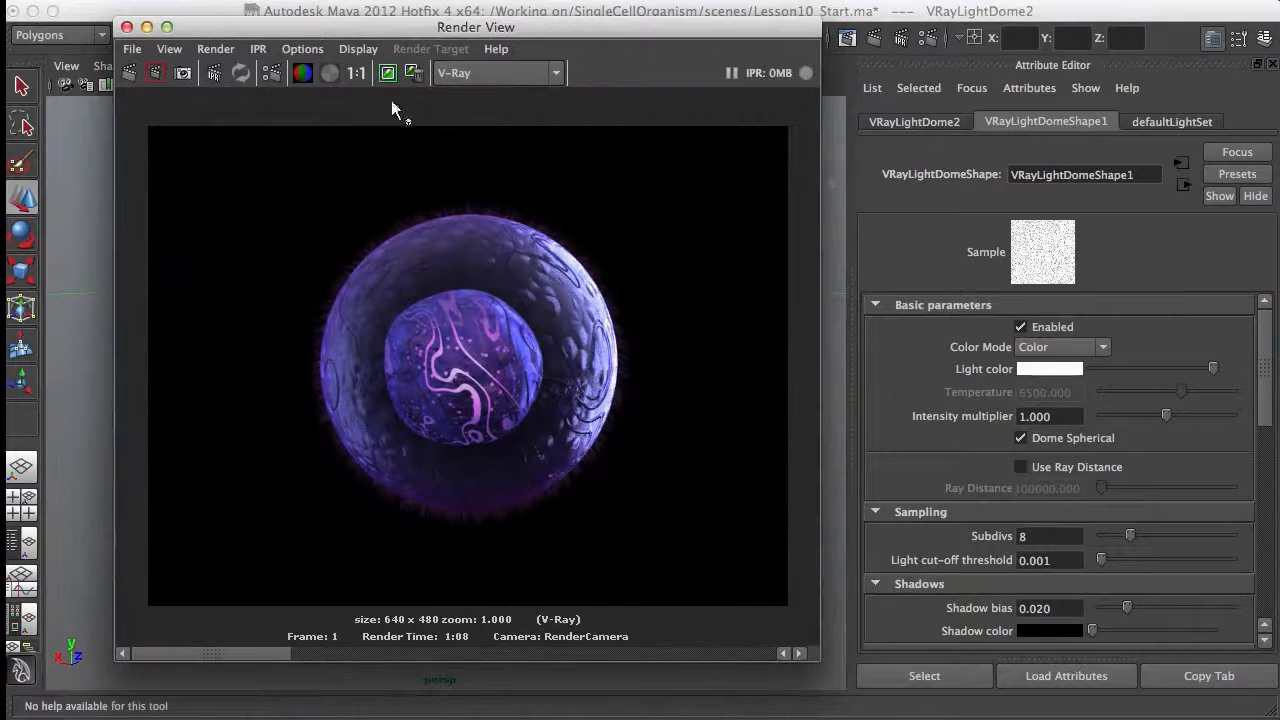
click(143, 77)
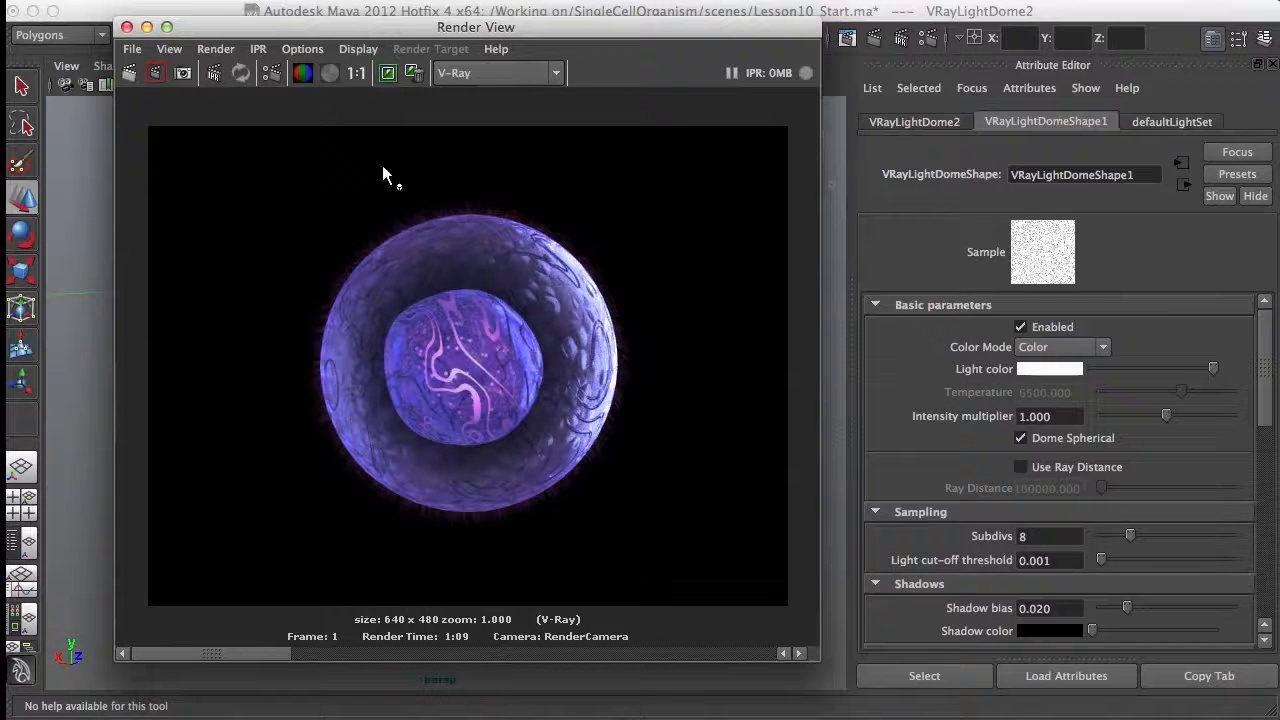
drag(323, 657, 230, 640)
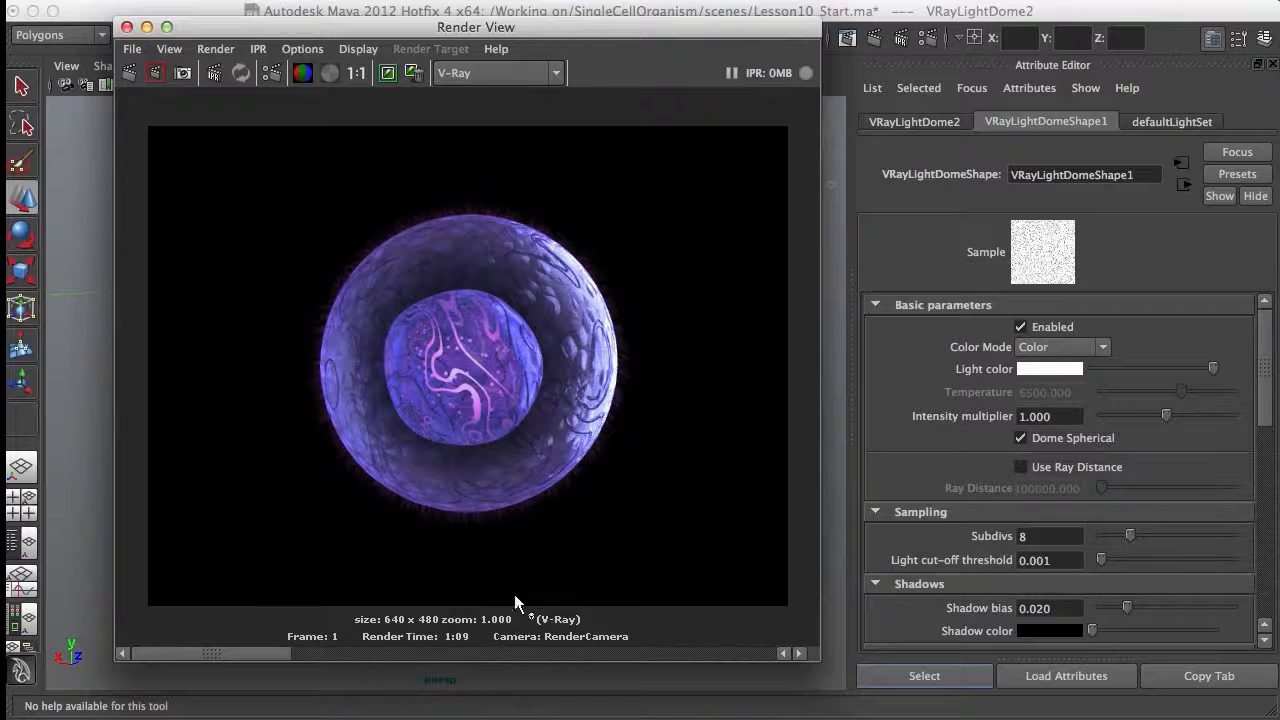
drag(1266, 363, 1258, 325)
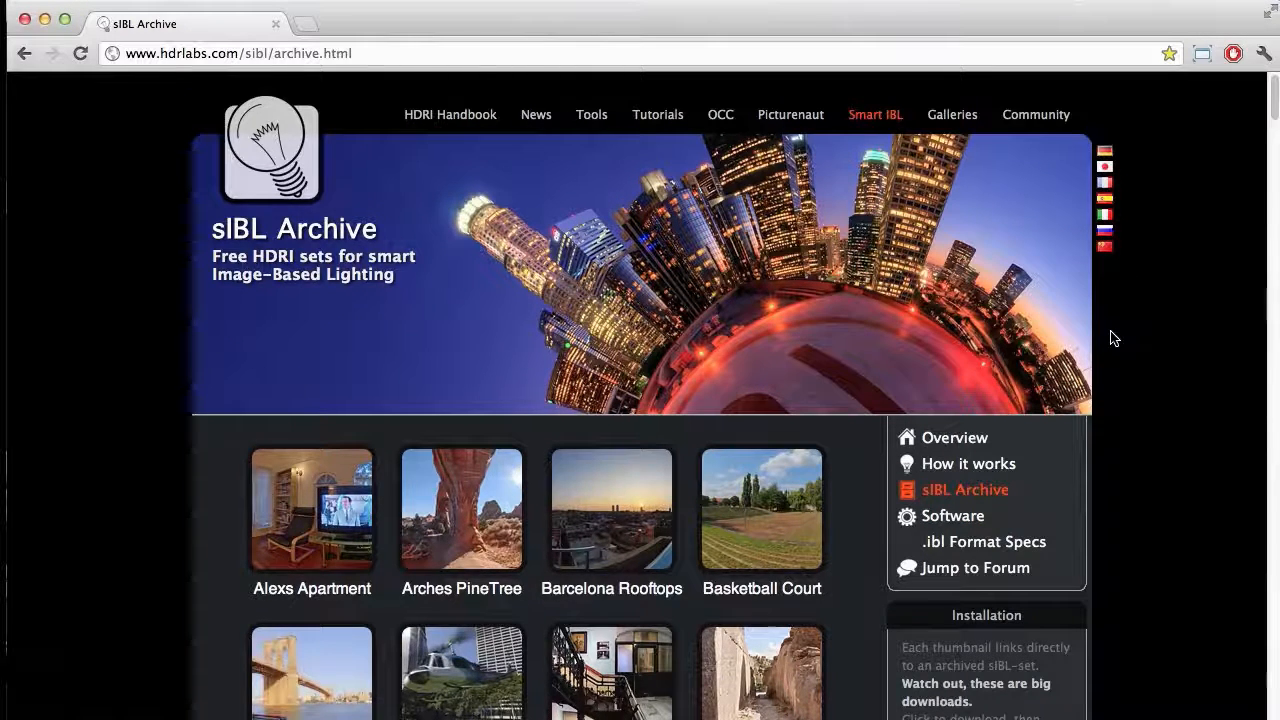
Browse the free HDRI environment sets in the sIBL Archive and check the details of individual sets.
scroll(1113, 338, down, 5)
mouse_move(480, 209)
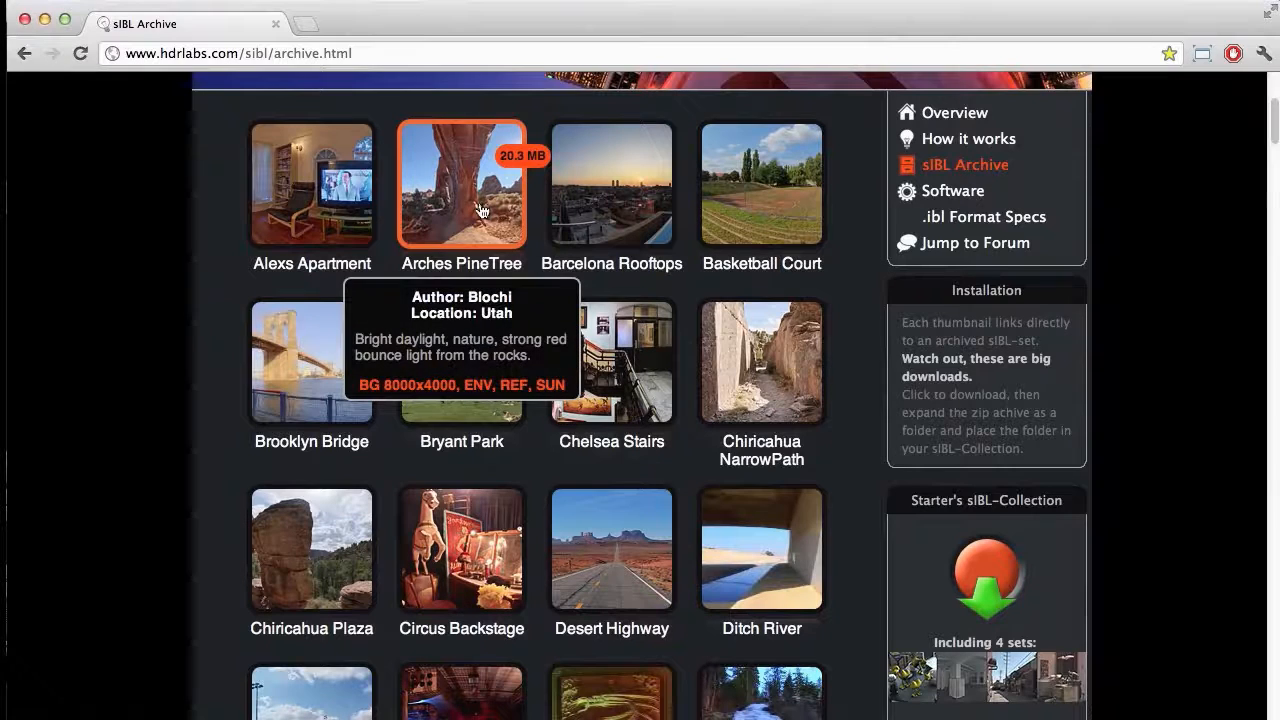
mouse_move(792, 381)
scroll(792, 381, up, 5)
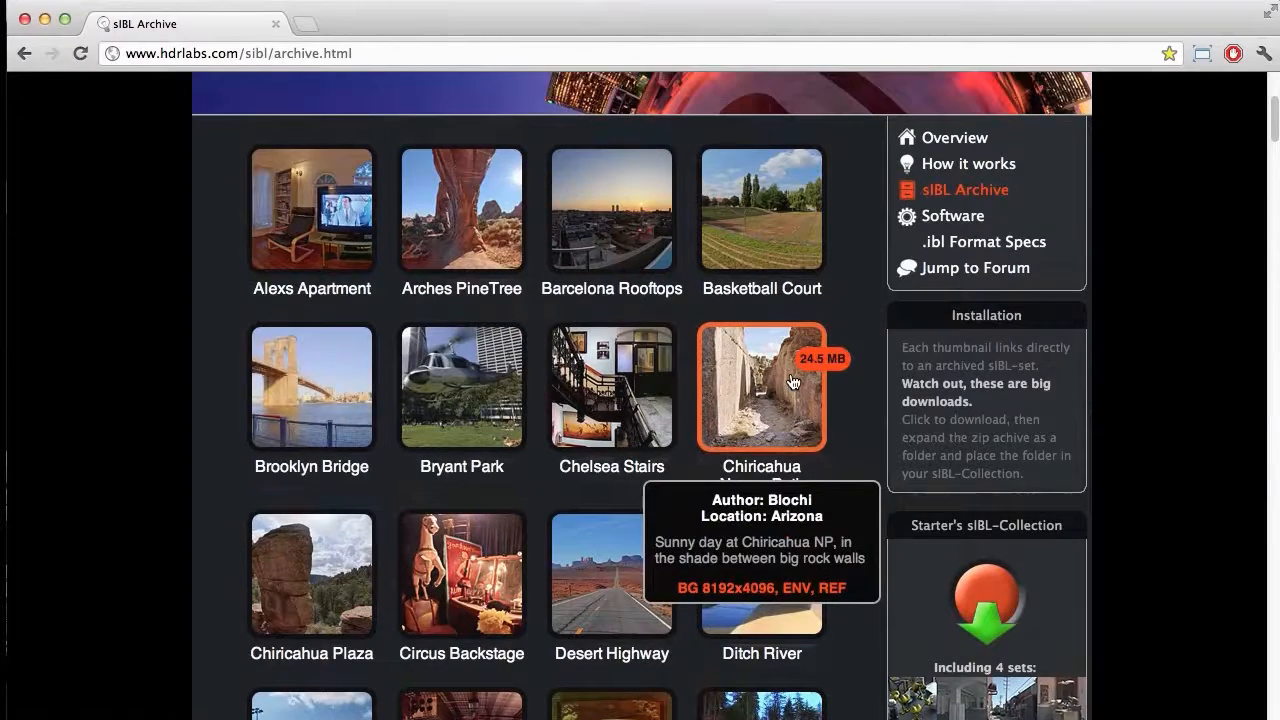
scroll(792, 381, down, 9)
scroll(790, 379, down, 4)
scroll(792, 378, down, 1)
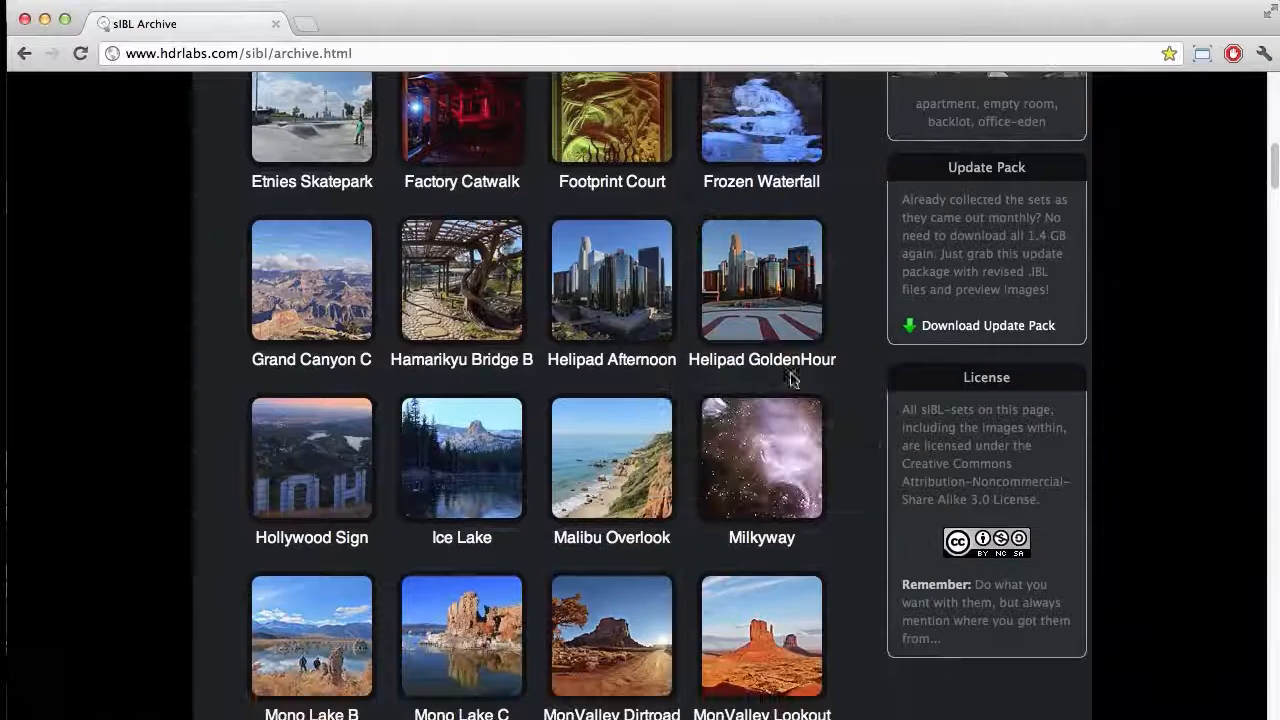
mouse_move(780, 467)
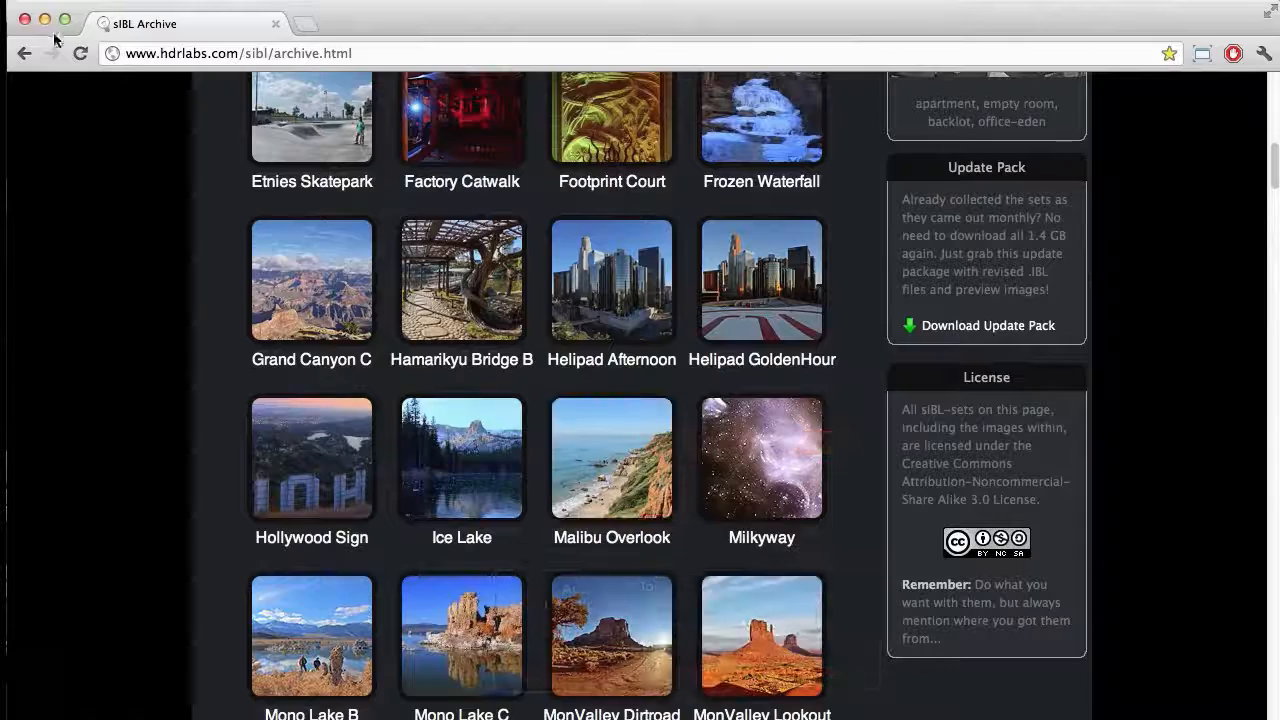
mouse_move(667, 573)
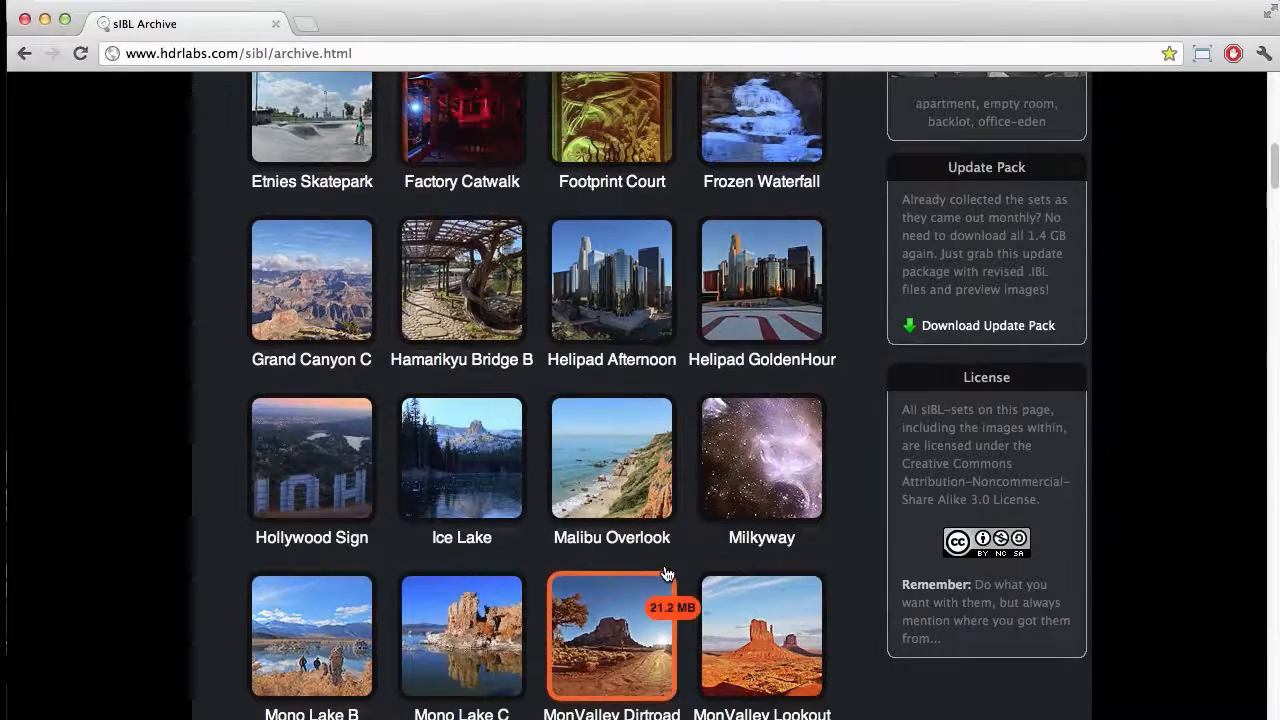
Look through the remaining HDRI sets in the sIBL Archive, and switch back to the Maya scene with the render window closed.
scroll(667, 573, up, 20)
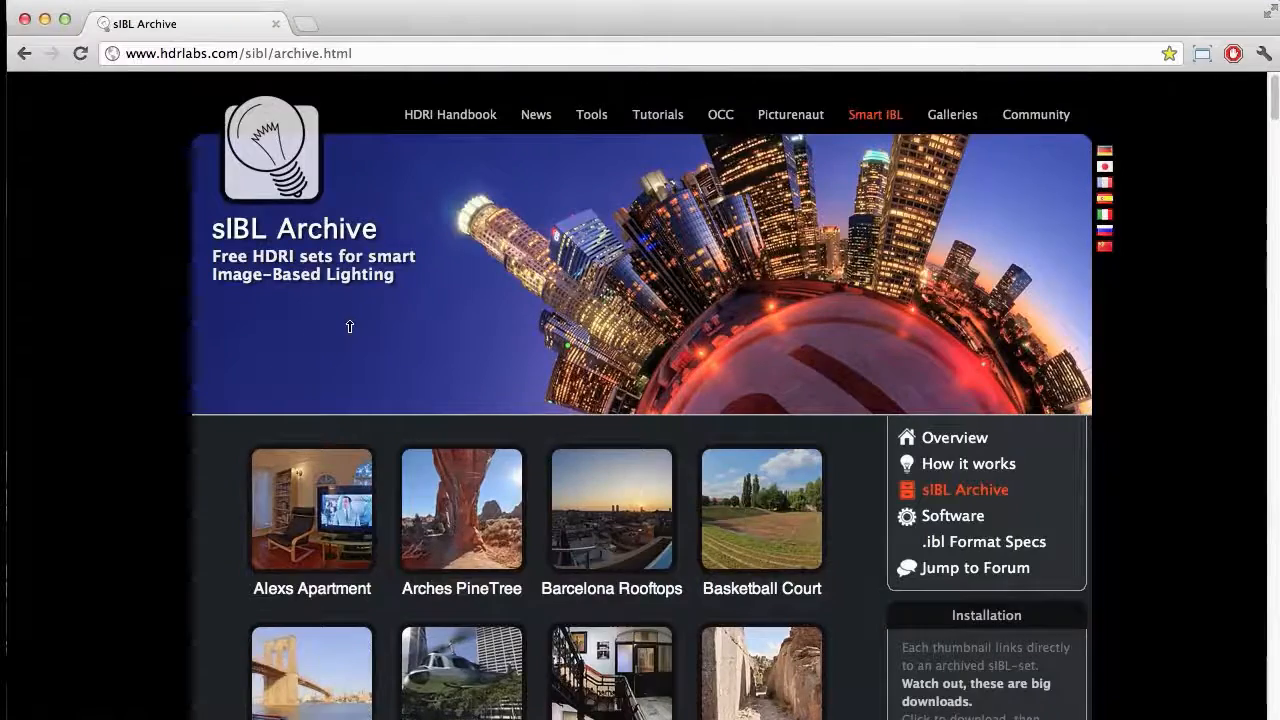
scroll(349, 326, down, 20)
scroll(349, 320, down, 8)
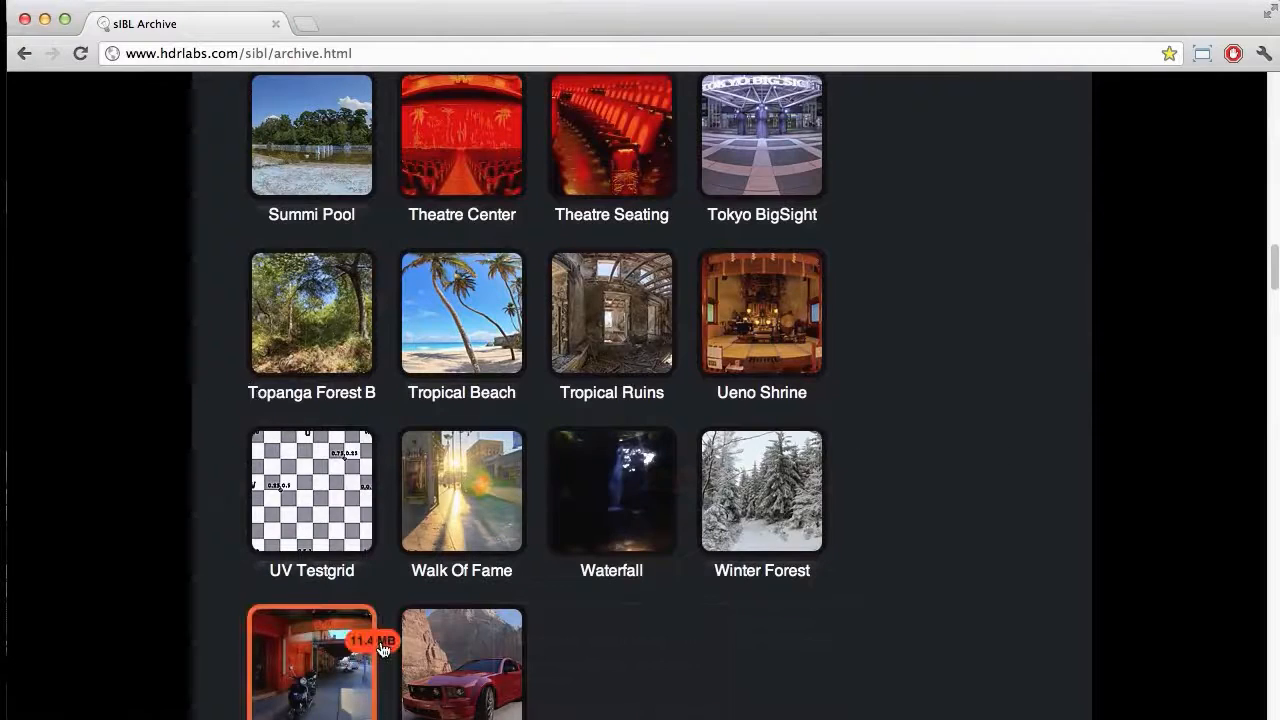
scroll(381, 650, up, 10)
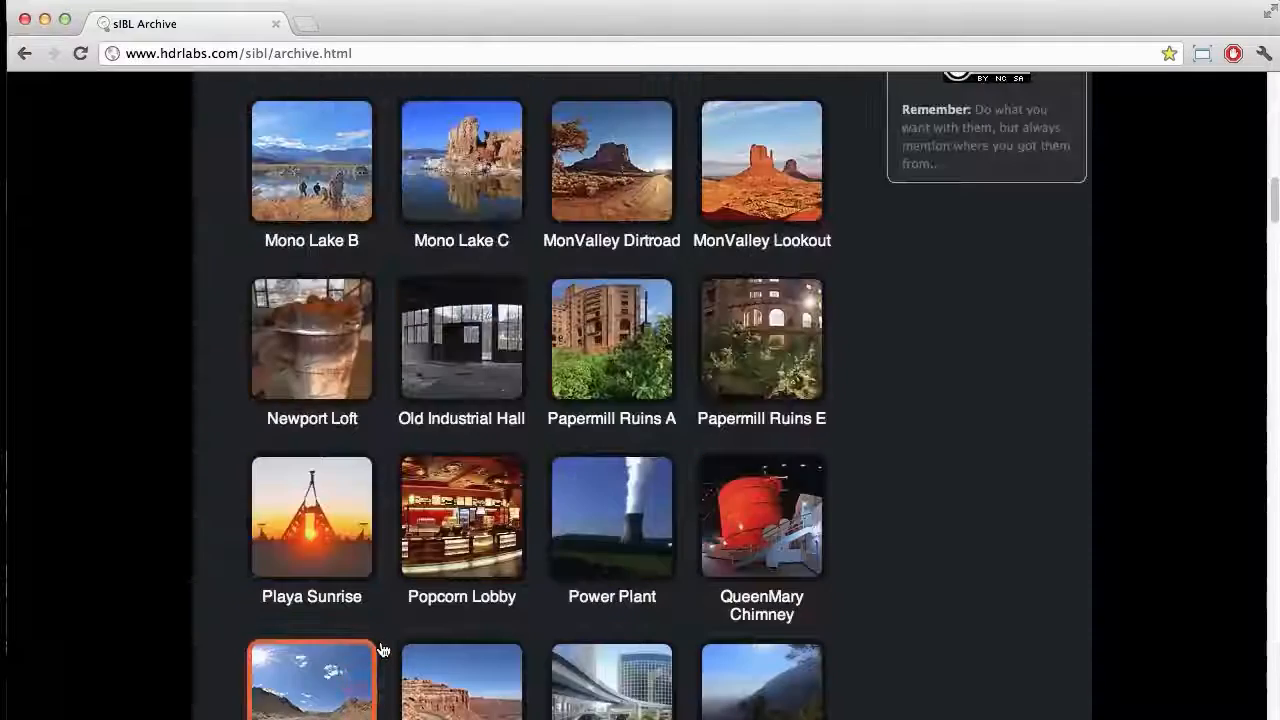
scroll(381, 650, up, 3)
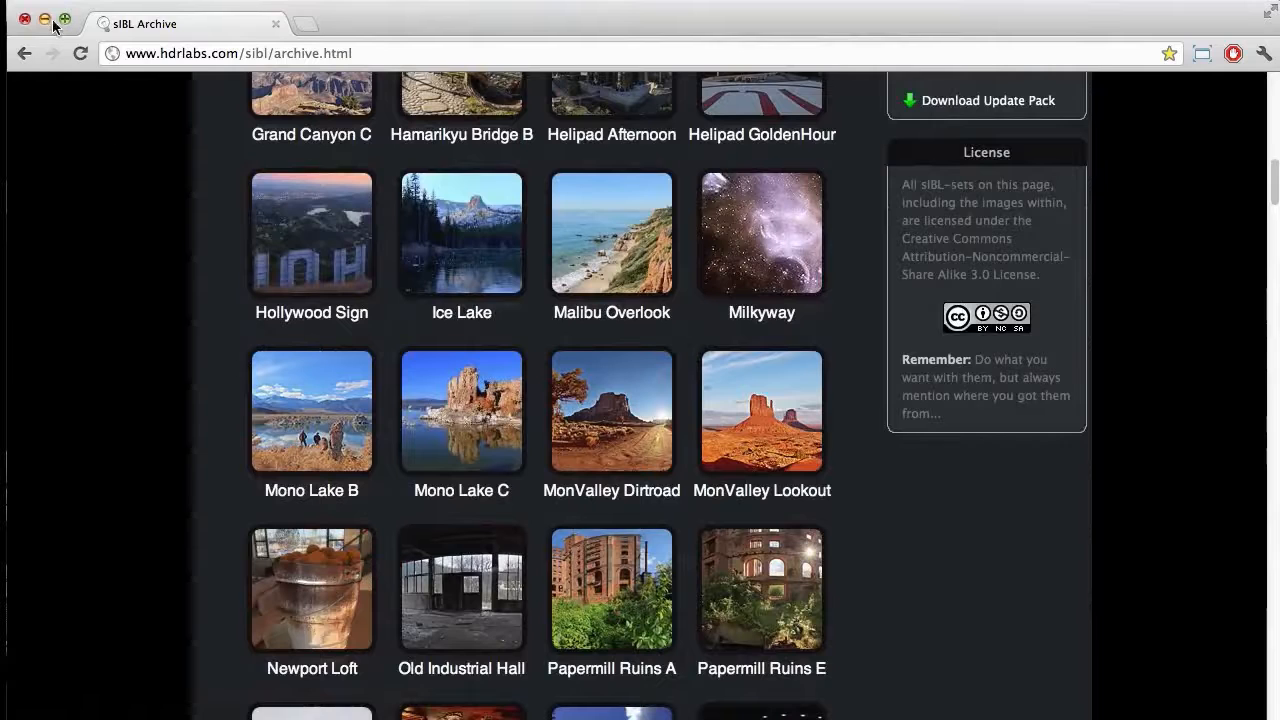
click(45, 20)
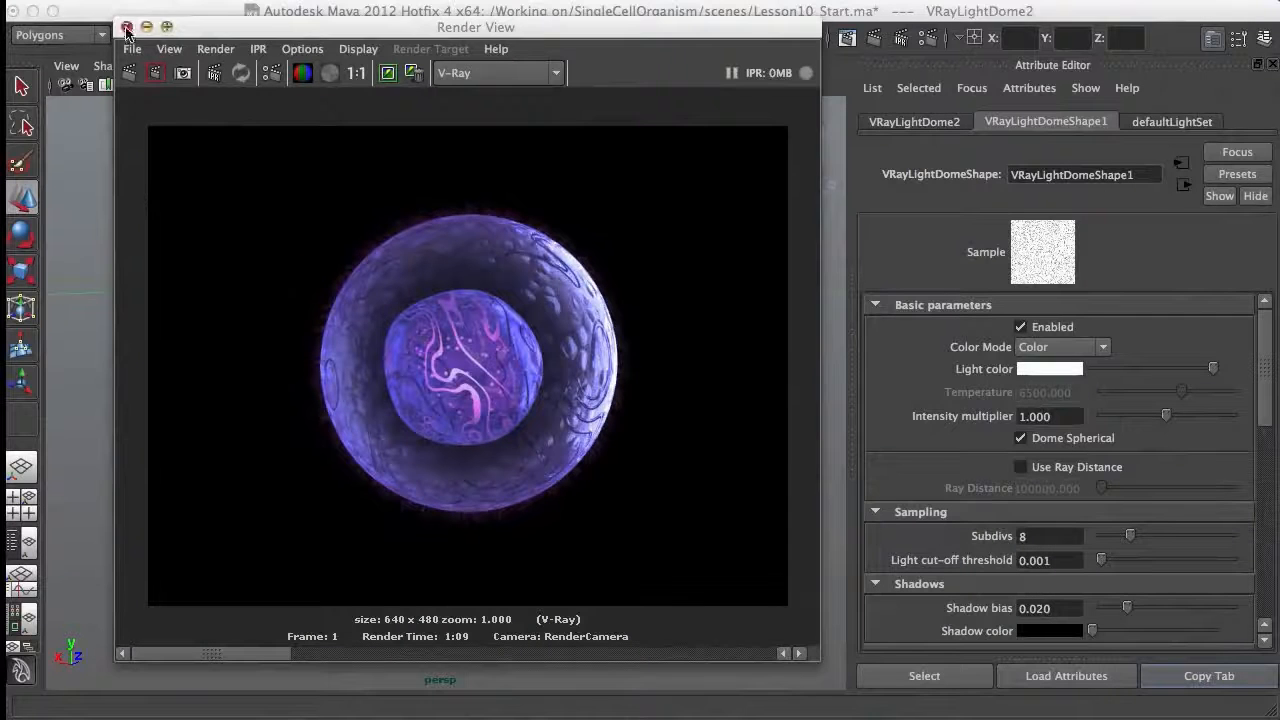
click(127, 27)
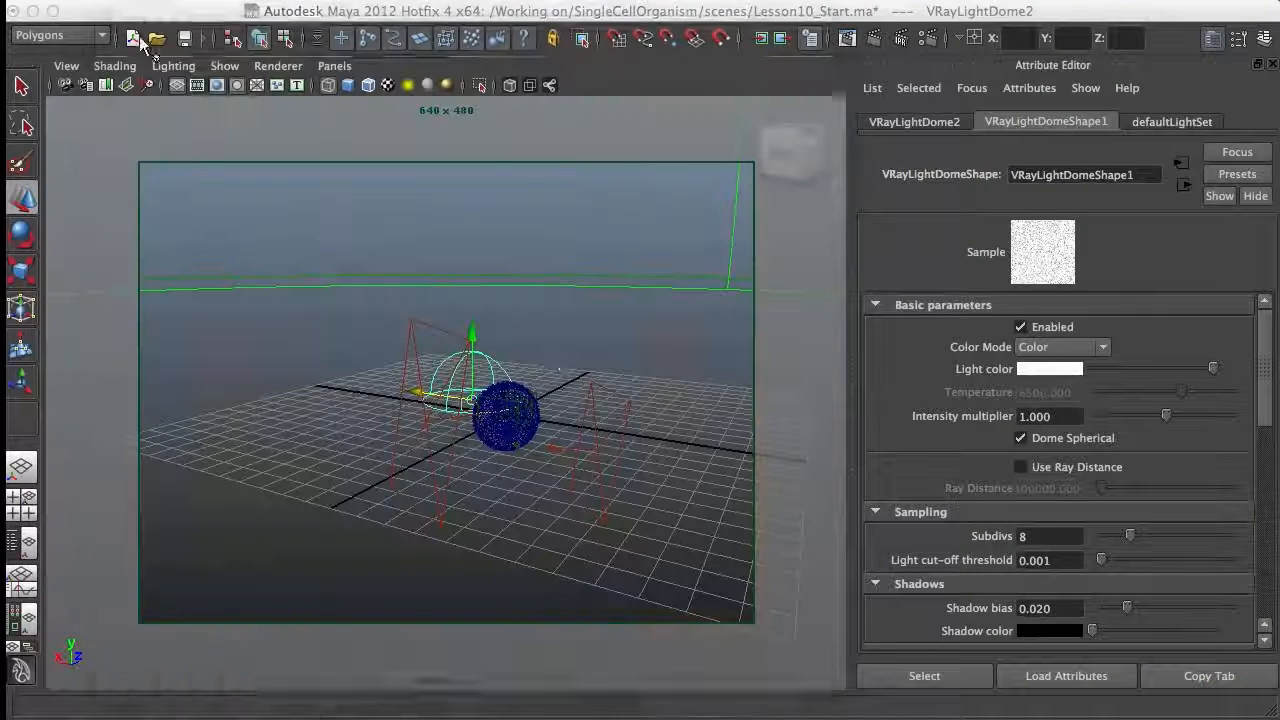
Turn on Use Dome Tex for the dome light and connect a 2D File texture to its Dome Tex attribute.
alt+drag(560, 434, 553, 398)
scroll(1265, 372, down, 5)
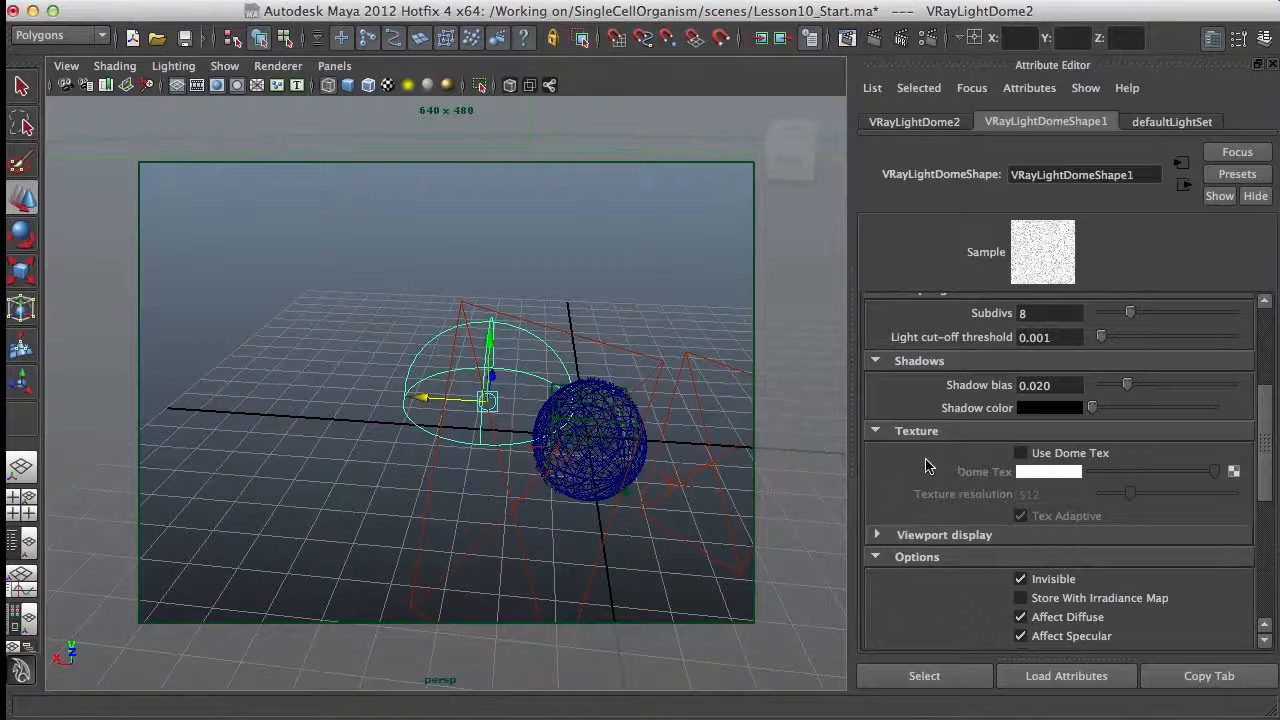
click(1062, 453)
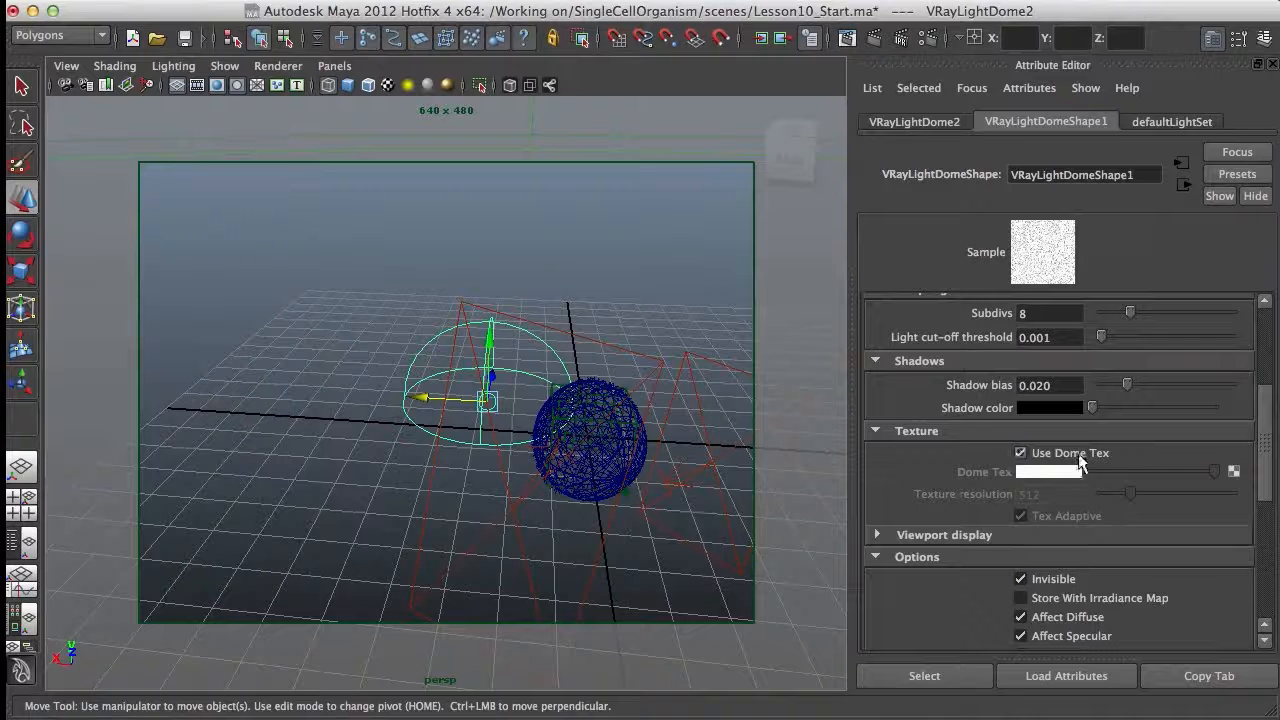
click(1234, 473)
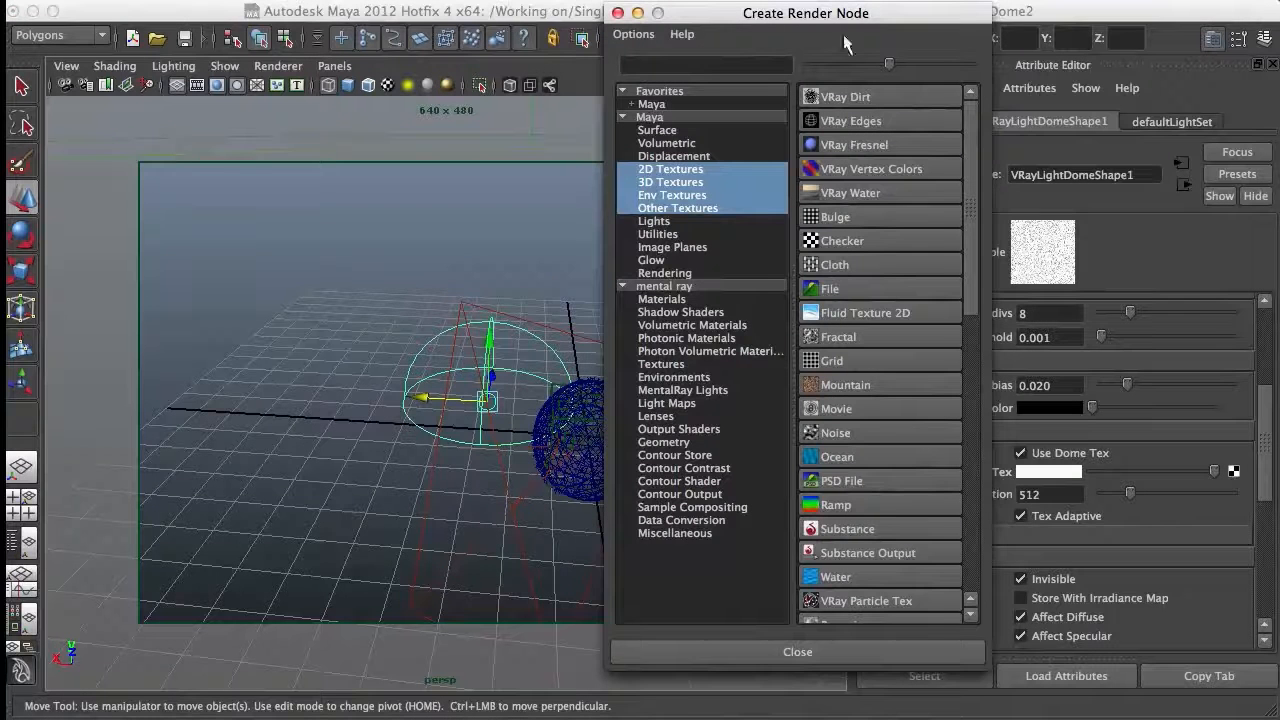
drag(857, 17, 818, 17)
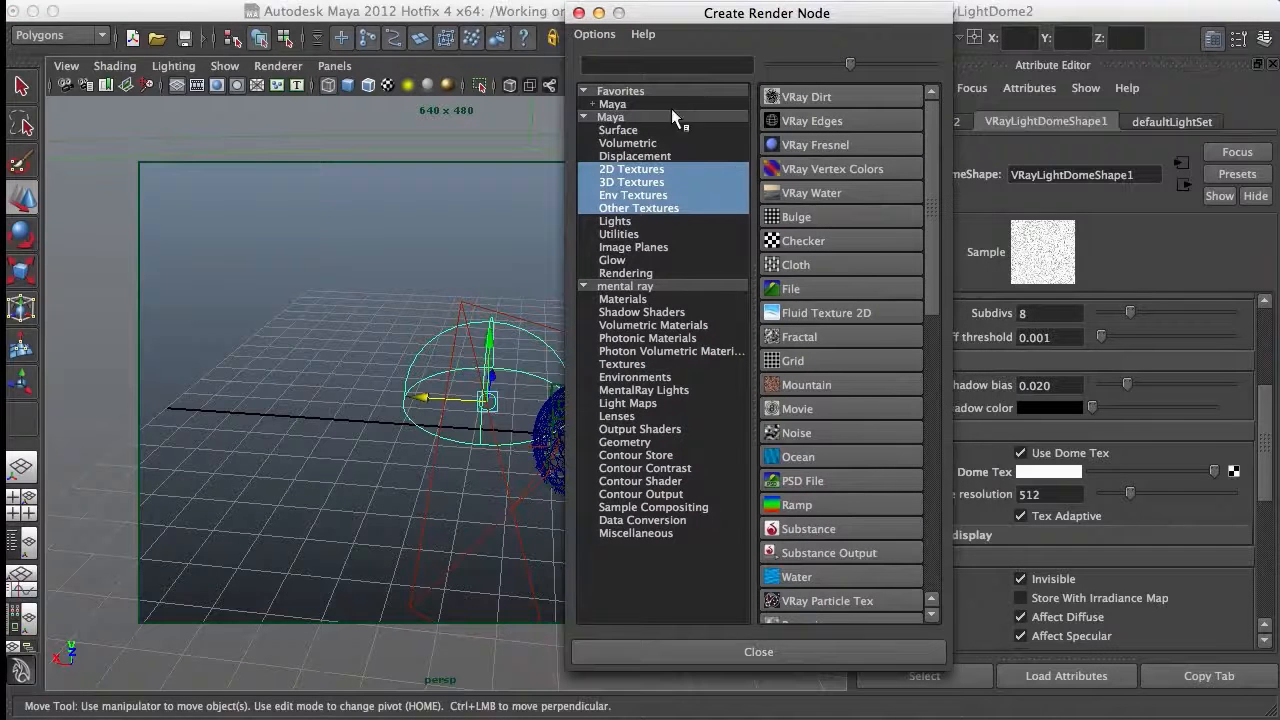
click(673, 172)
click(818, 290)
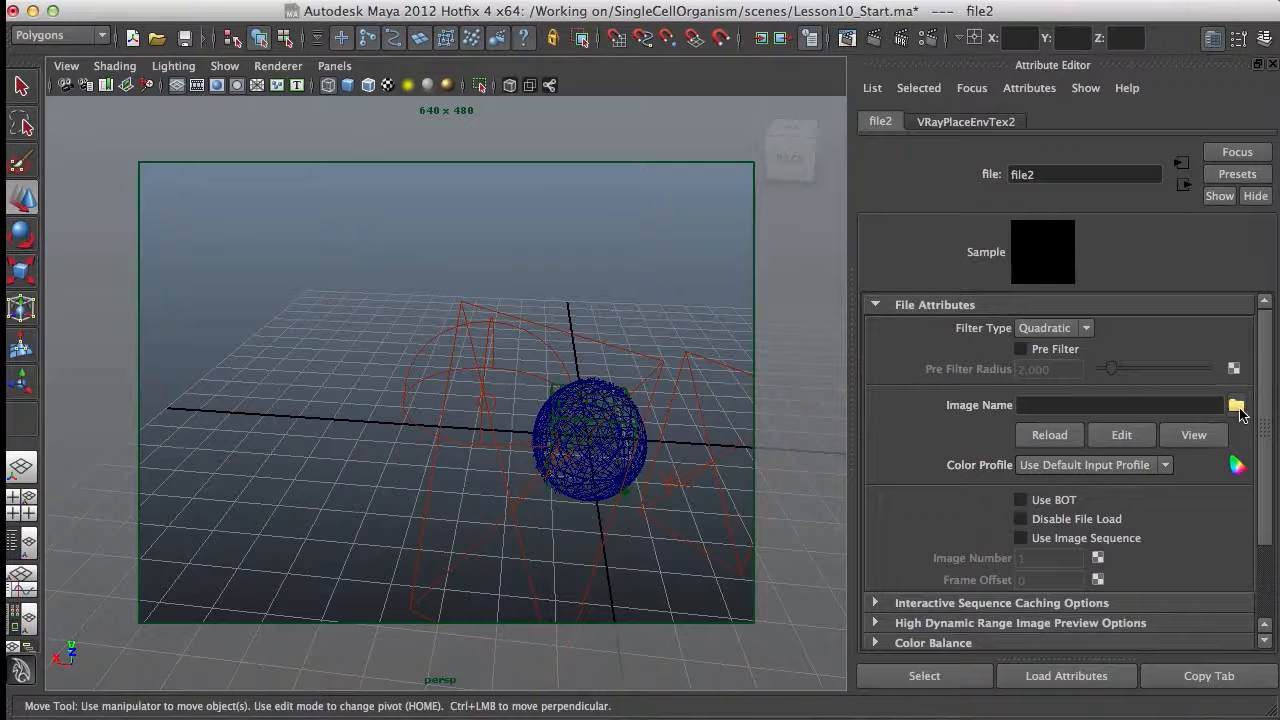
Load Milkyway_small.hdr from the Milkyway folder in sourceimages as the file texture's image.
click(1237, 407)
drag(1165, 285, 919, 71)
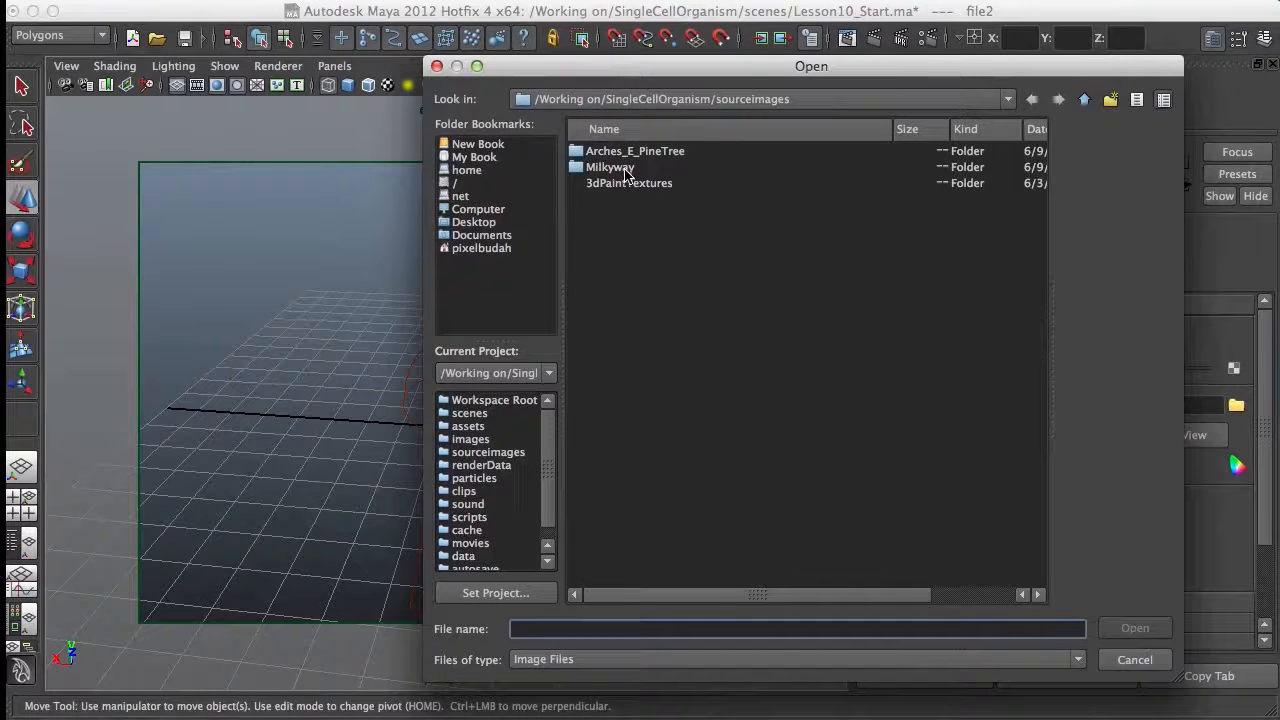
double_click(626, 168)
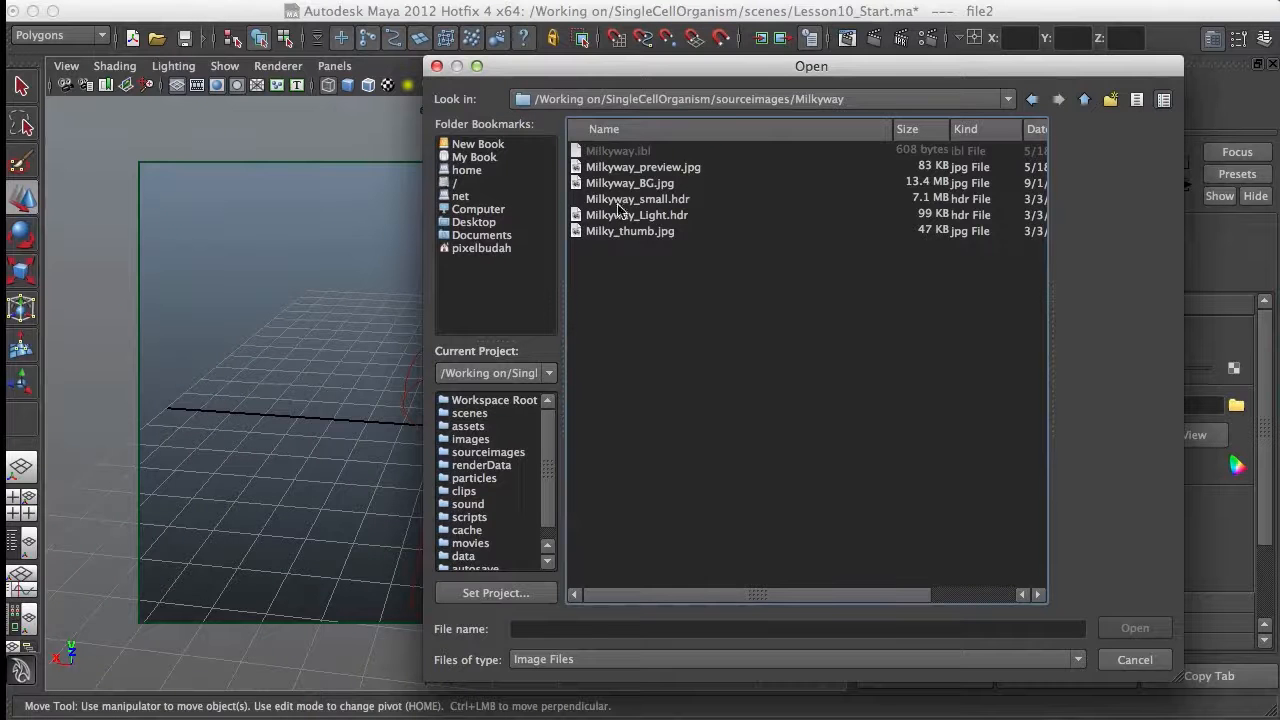
click(628, 200)
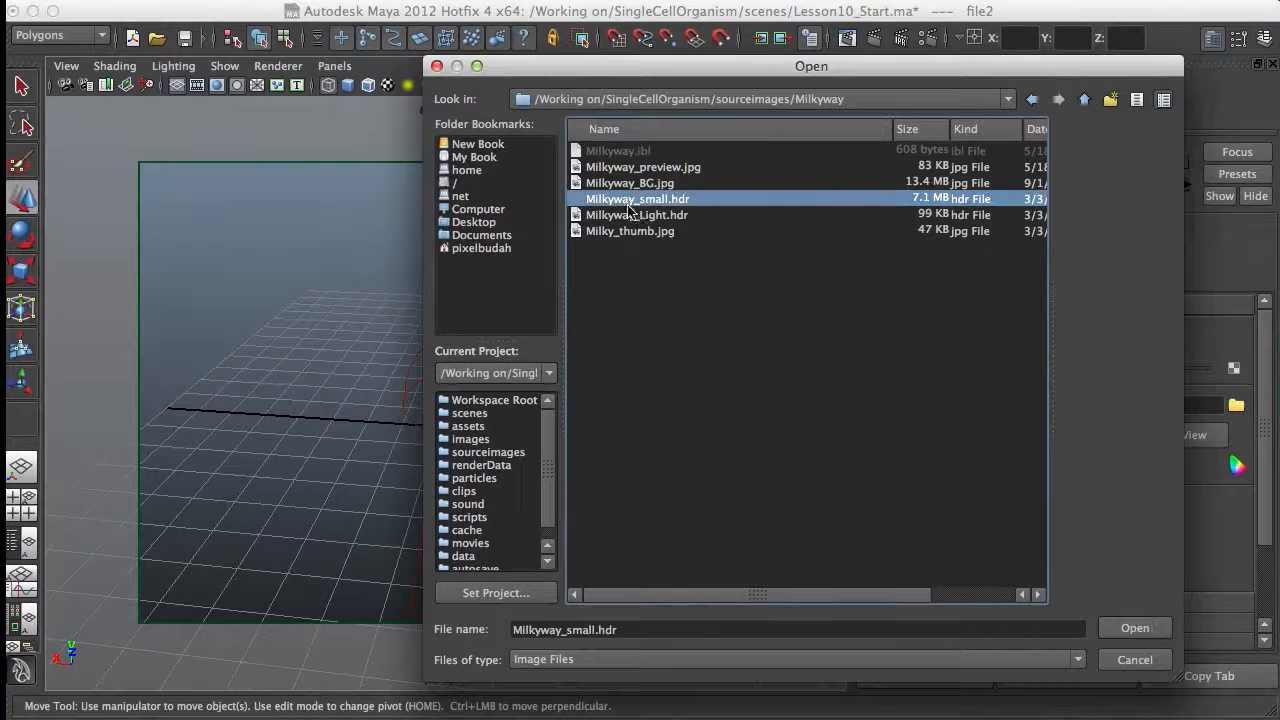
click(1135, 628)
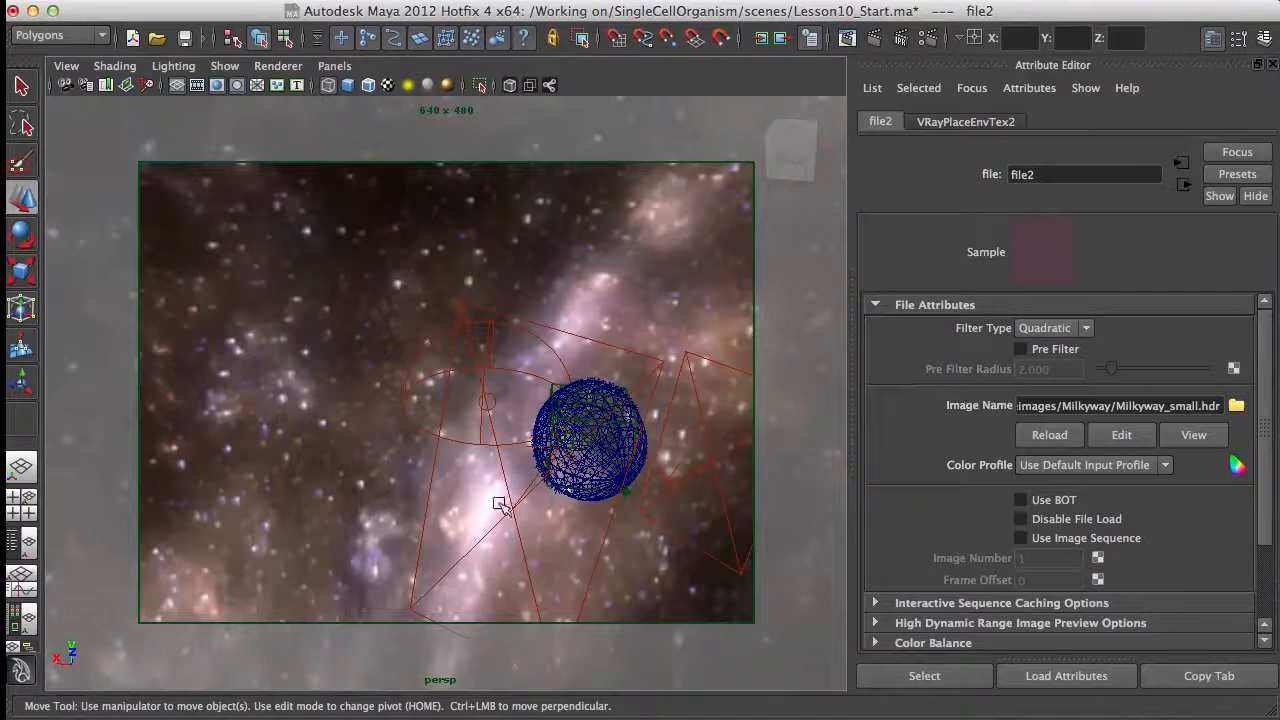
Examine the Milkyway environment around the organism and its lights from several angles and distances.
alt+drag(466, 529, 586, 429)
alt+right_drag(586, 429, 686, 560)
alt+drag(686, 560, 520, 457)
alt+right_drag(520, 457, 624, 519)
alt+drag(624, 519, 471, 480)
alt+right_drag(471, 480, 377, 429)
alt+drag(377, 429, 530, 440)
alt+right_drag(530, 440, 592, 516)
alt+drag(515, 453, 605, 458)
Render the scene with the Milkyway texture on the dome light and keep the resulting image.
click(847, 36)
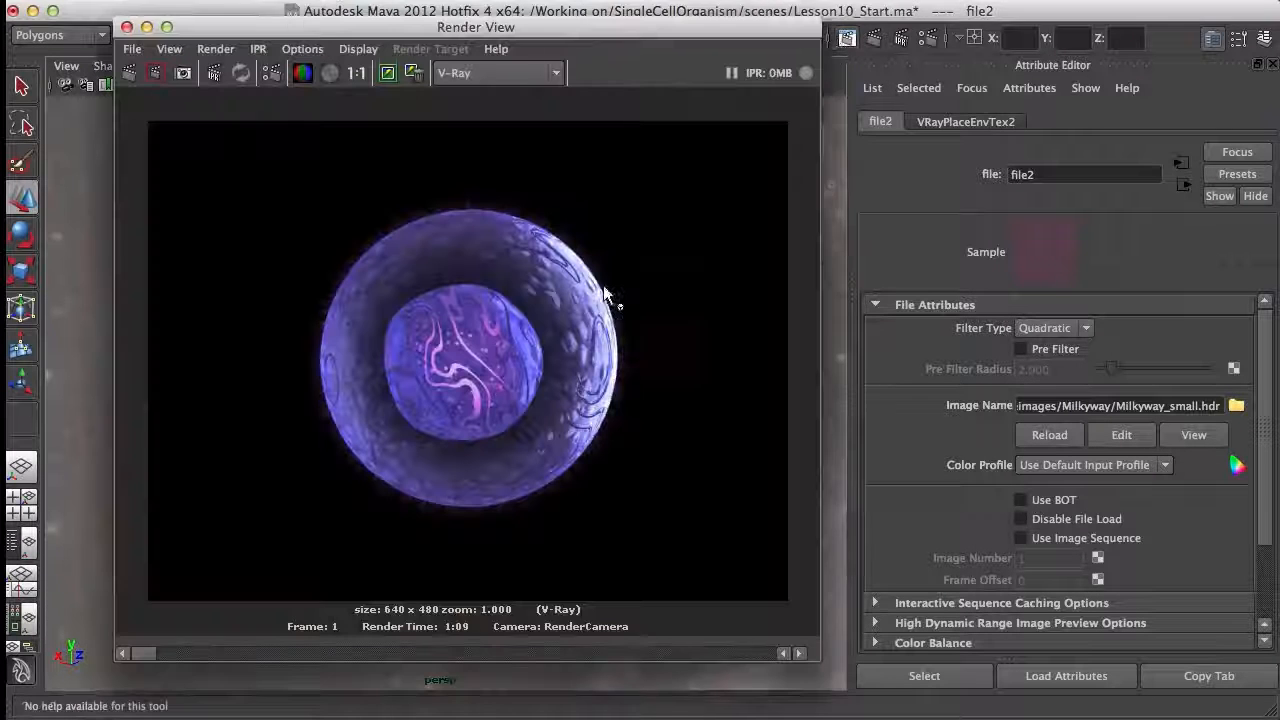
drag(640, 32, 705, 43)
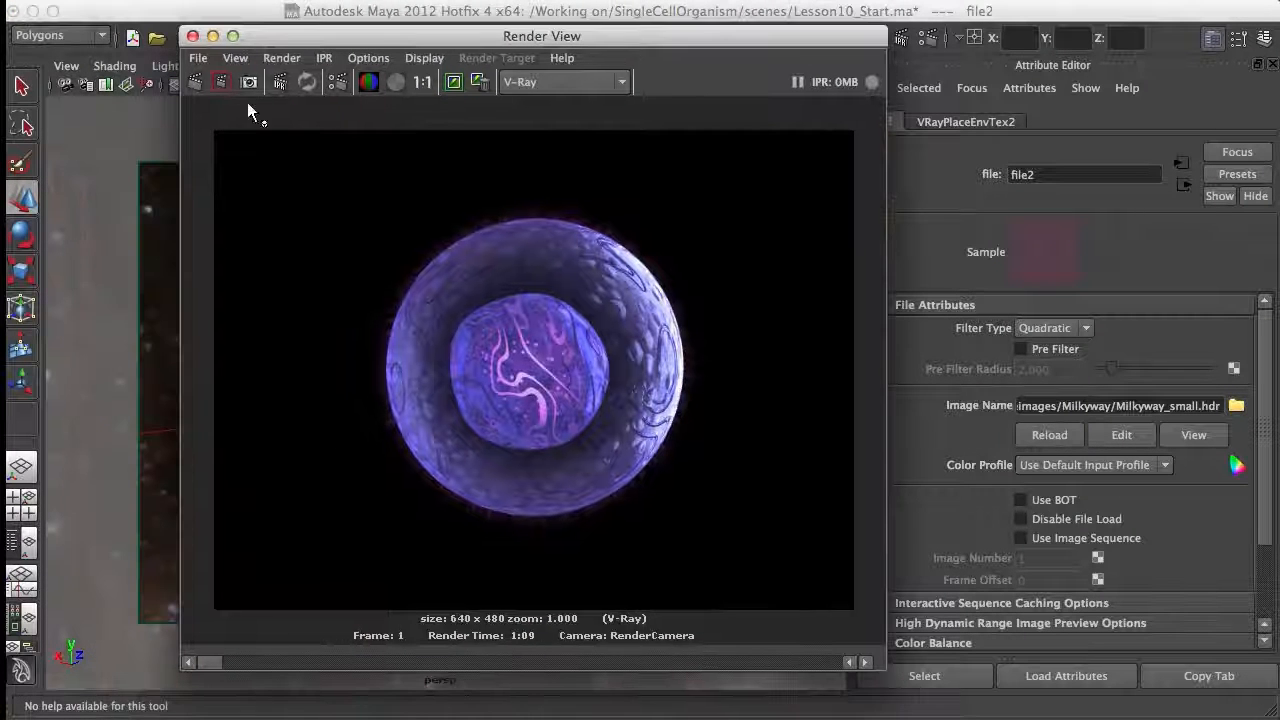
click(195, 83)
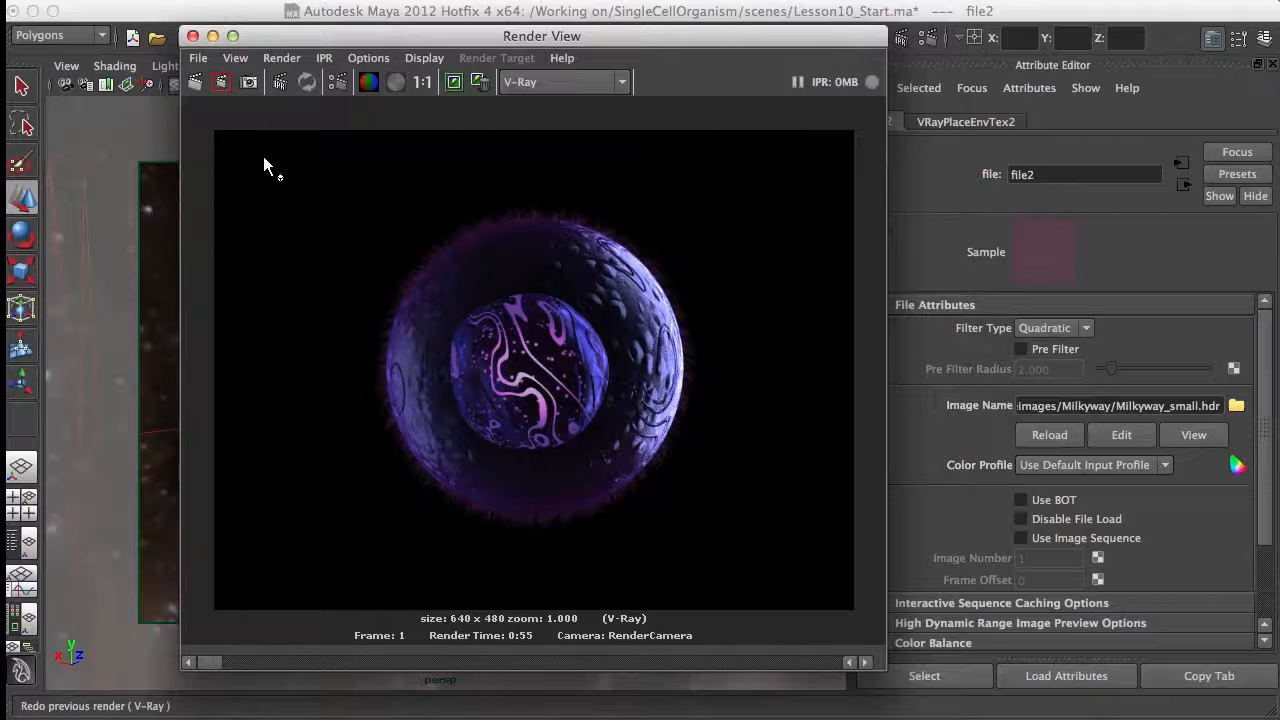
click(453, 82)
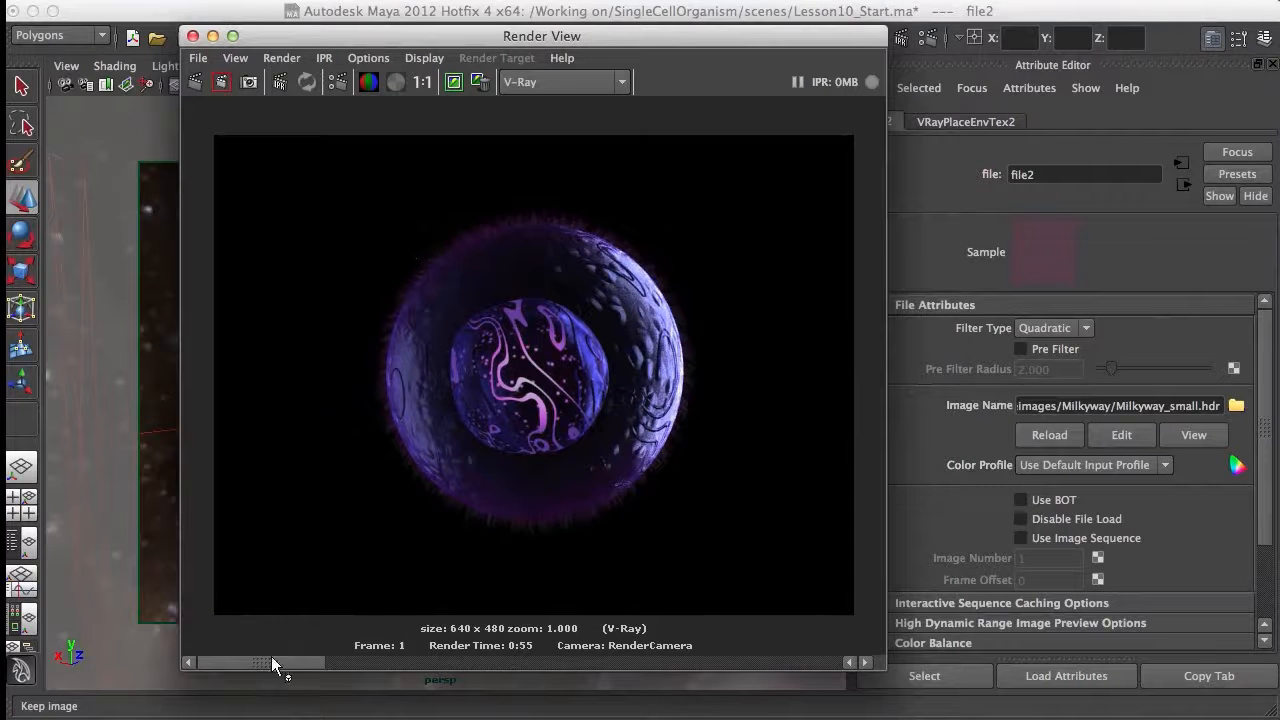
Compare the Milkyway-lit render with the earlier kept images and close the render window.
drag(418, 672, 800, 664)
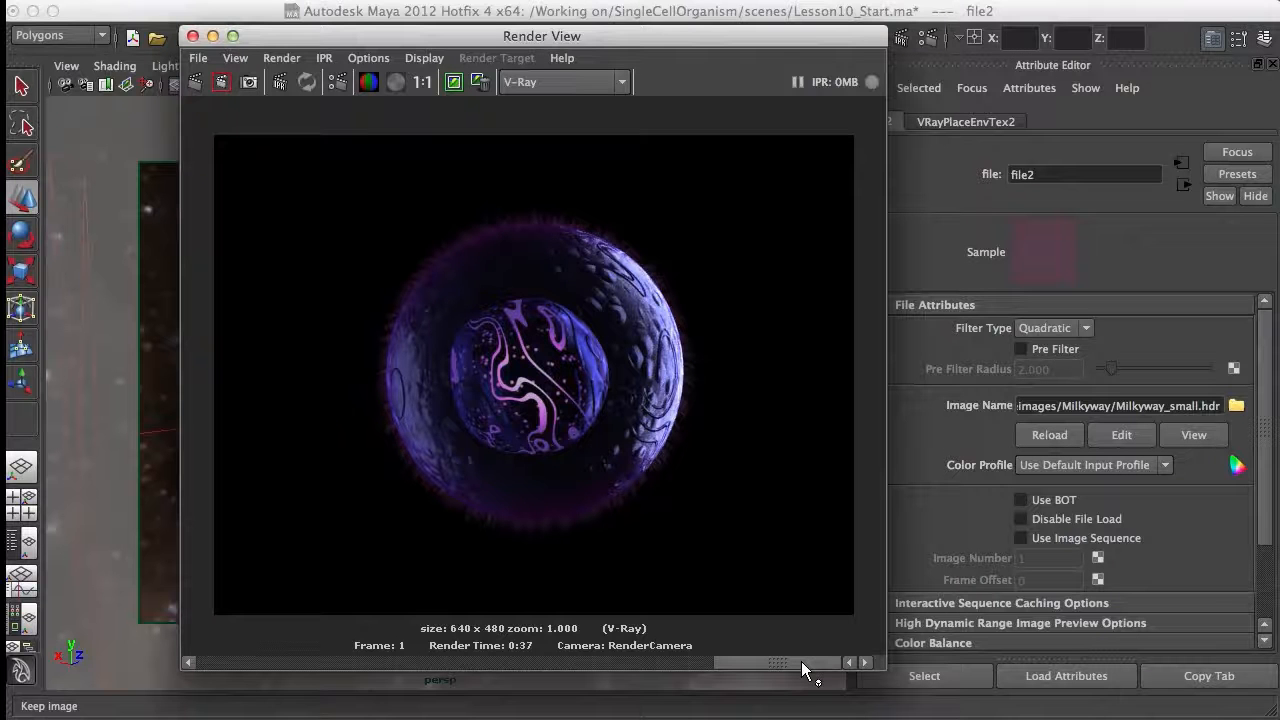
drag(803, 664, 298, 691)
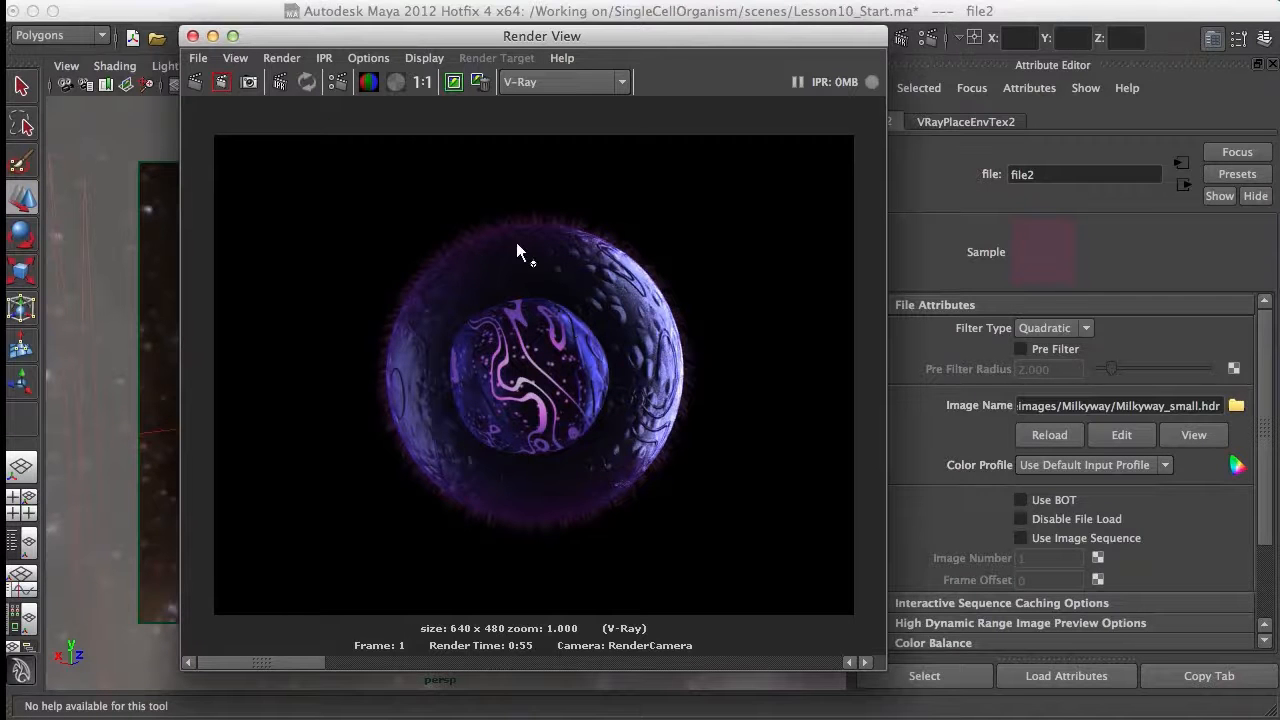
click(193, 36)
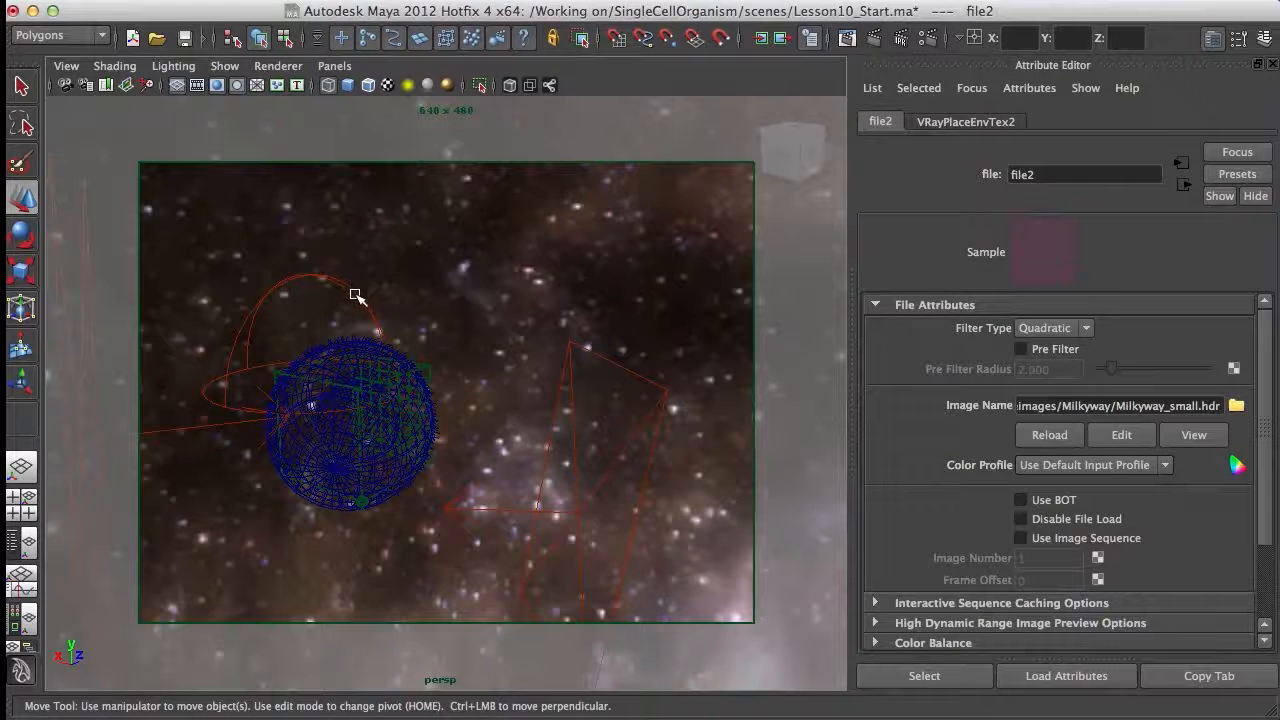
Select the dome light and set its intensity multiplier to 5.
click(378, 328)
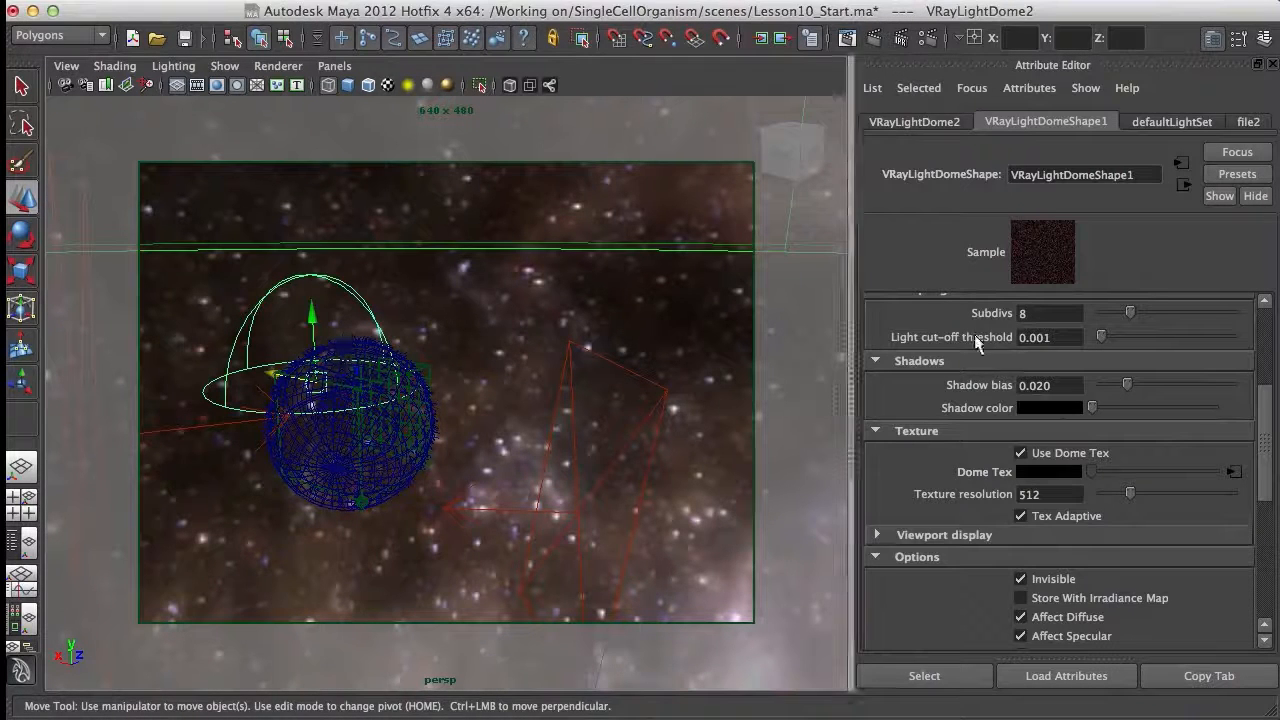
drag(1267, 413, 1271, 313)
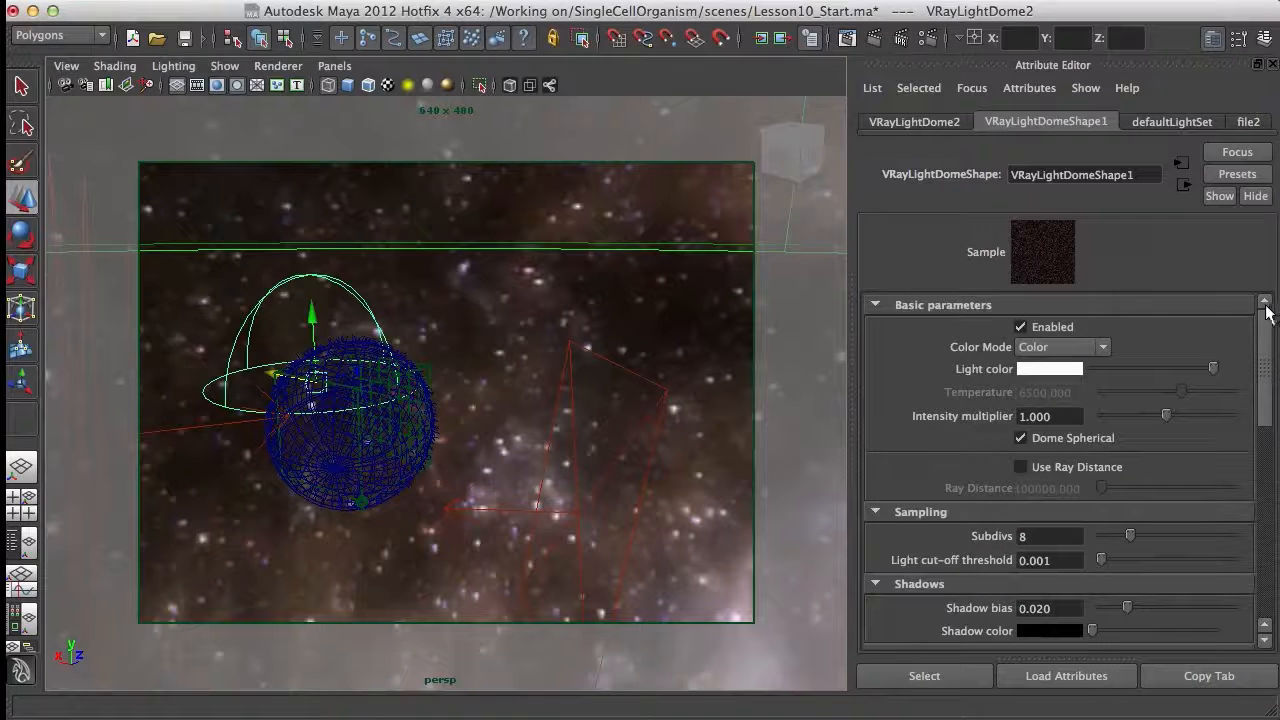
drag(1074, 418, 918, 415)
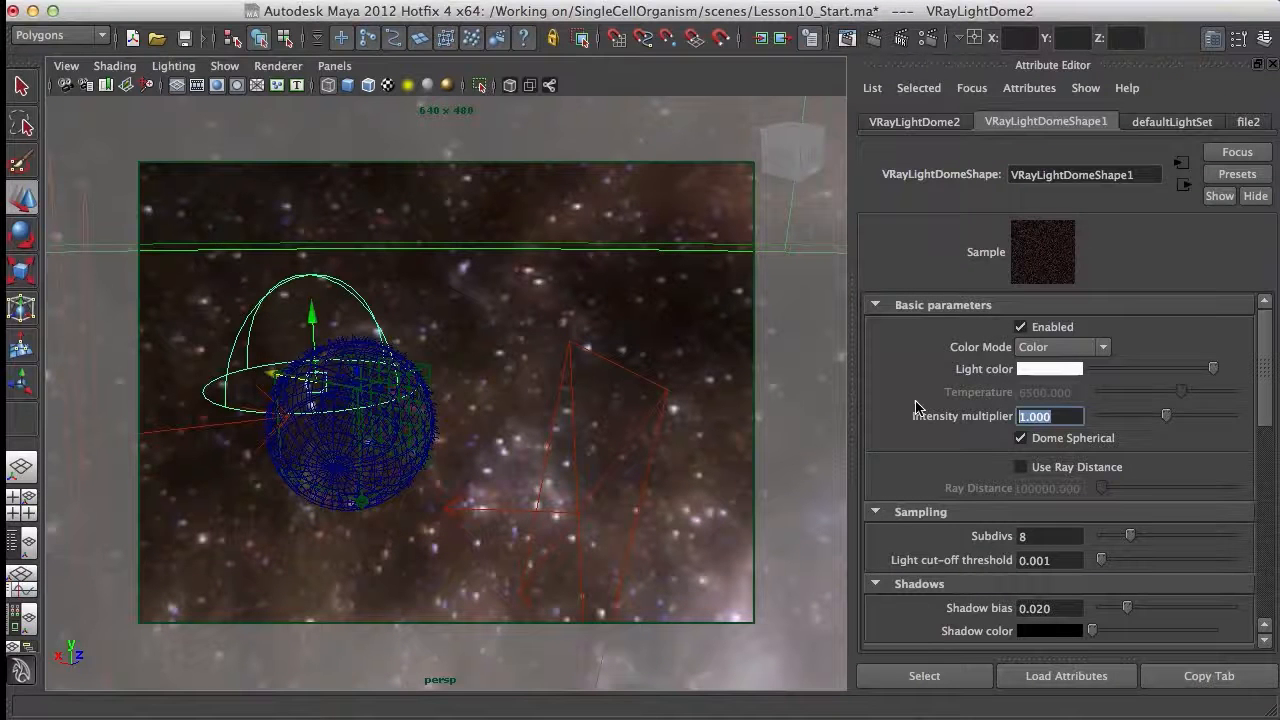
text(5)
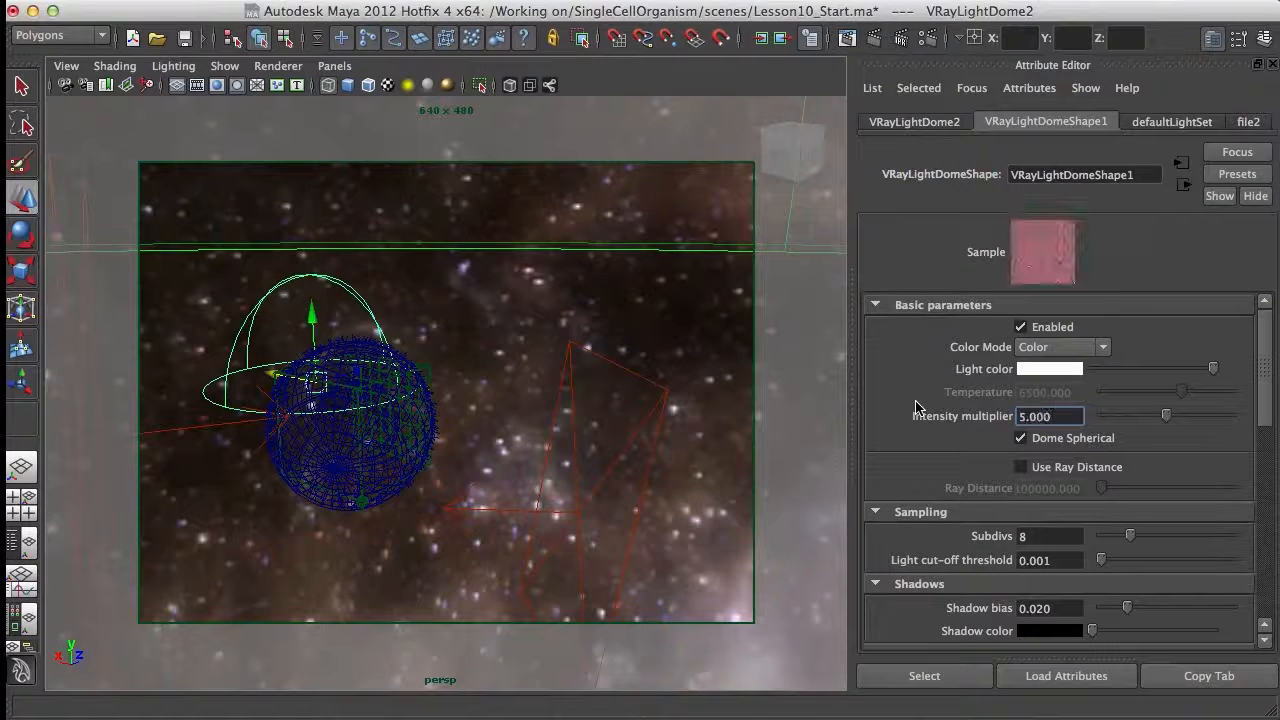
Keep the current image and render the scene again with the increased dome light intensity.
click(850, 38)
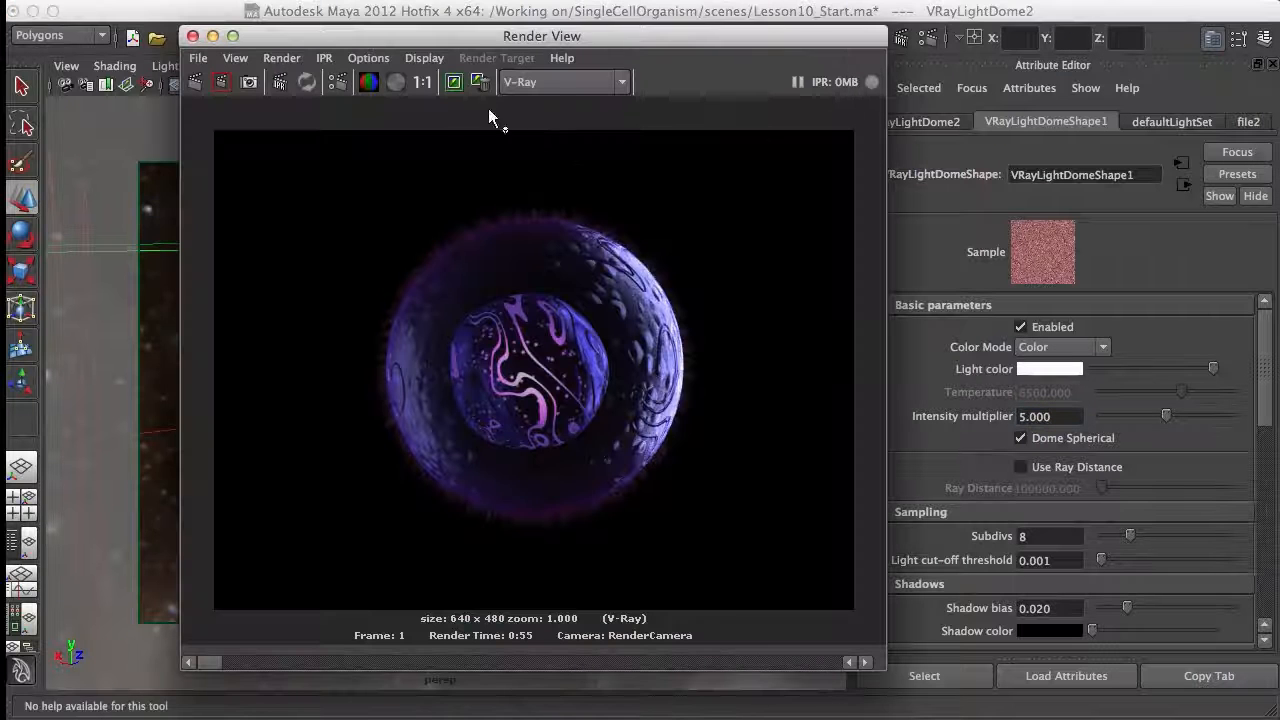
click(456, 86)
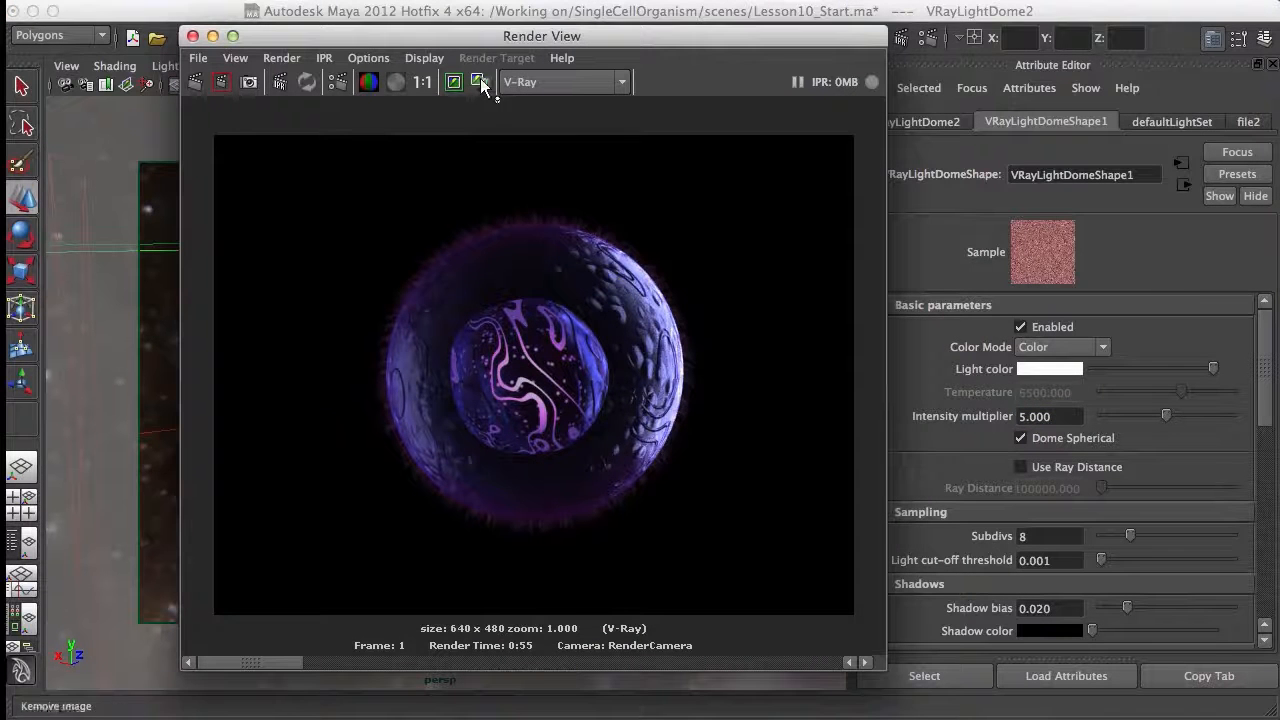
click(221, 82)
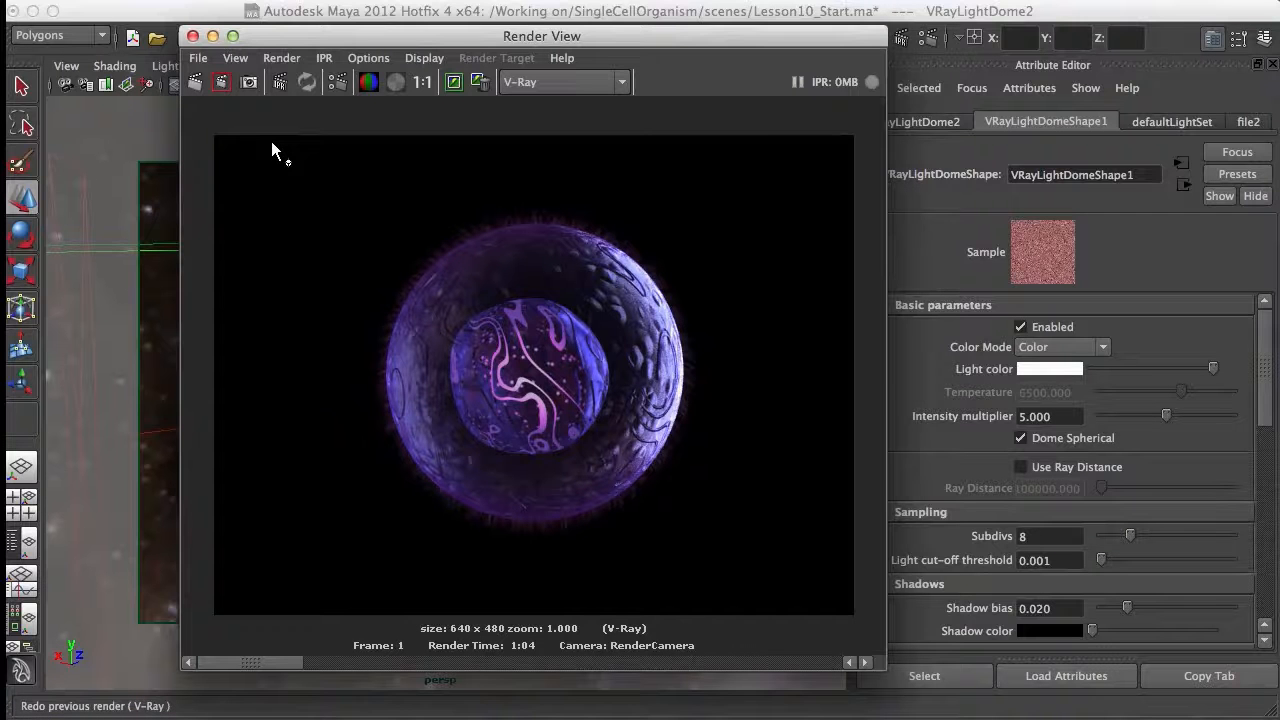
Compare the render at the increased dome intensity with the previous kept render, and close the render window.
drag(634, 31, 671, 25)
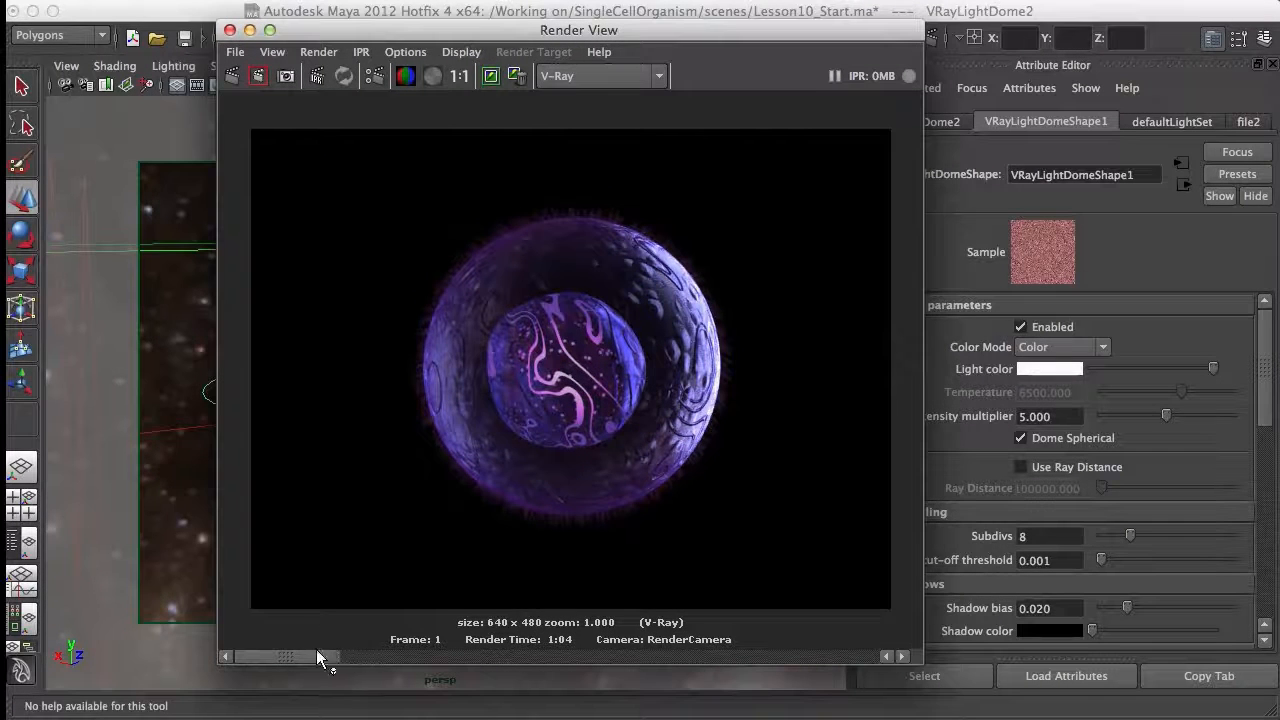
drag(335, 656, 287, 658)
click(356, 656)
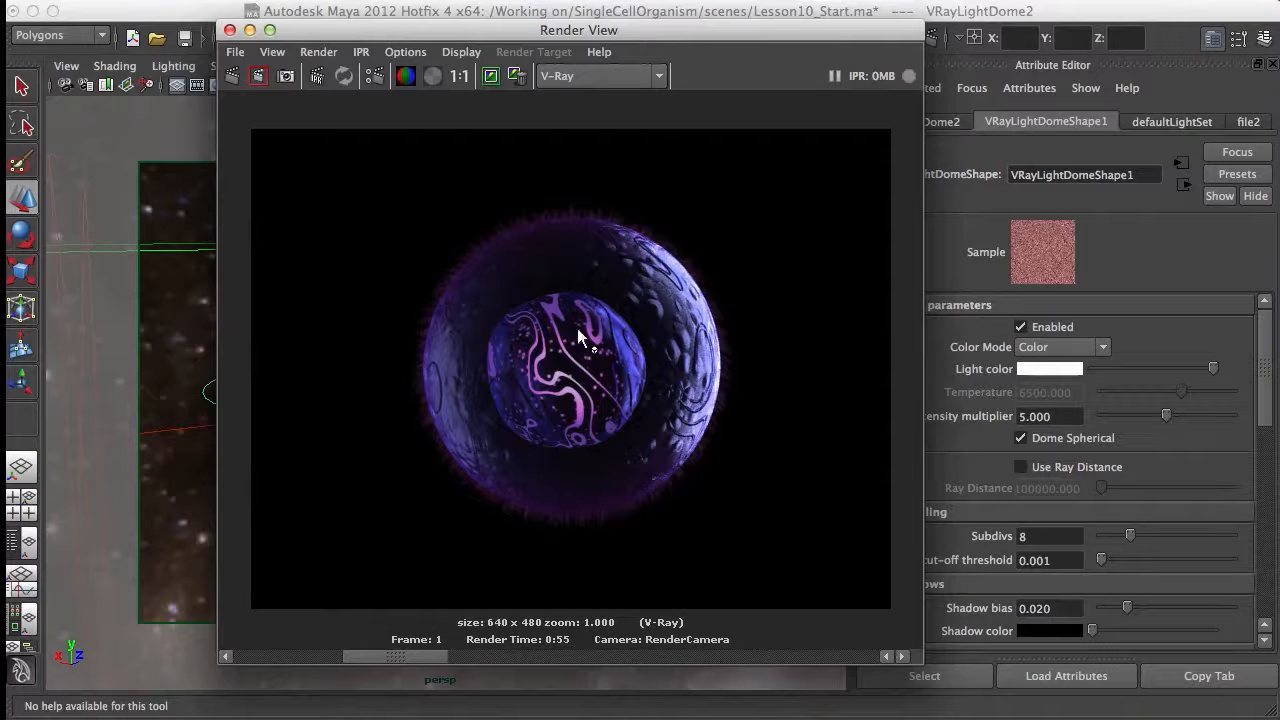
drag(423, 655, 269, 652)
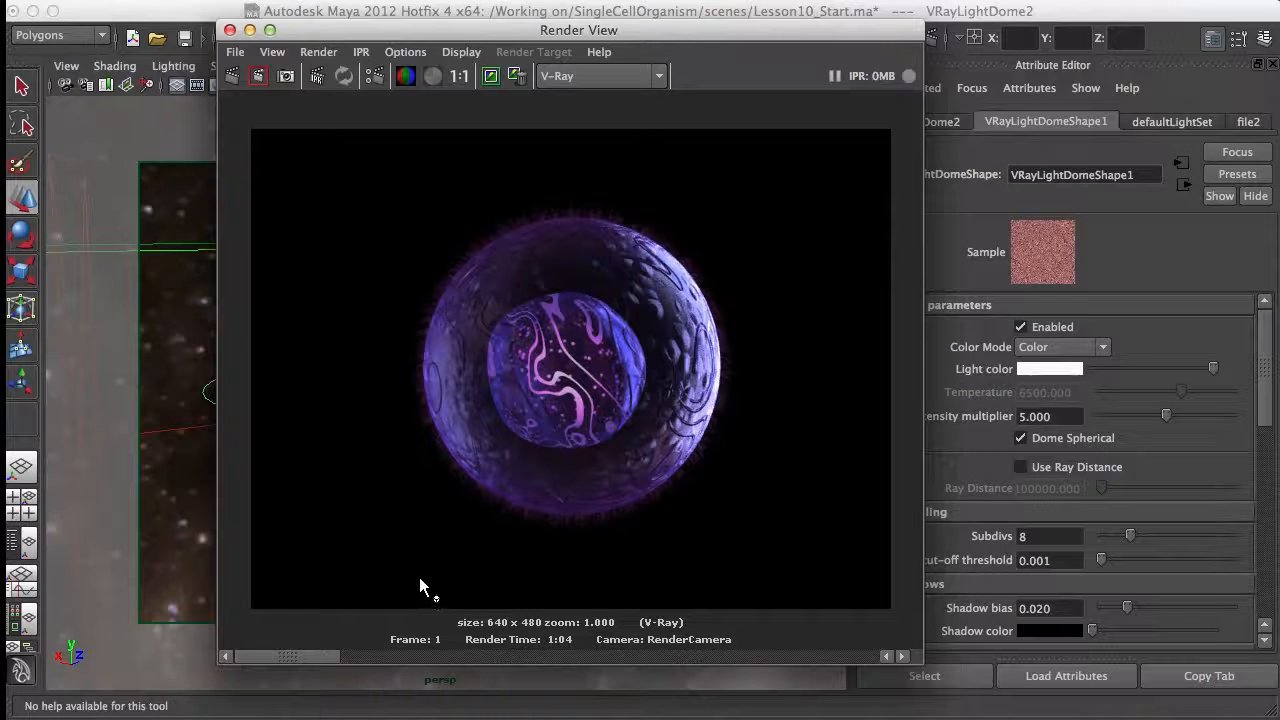
click(229, 30)
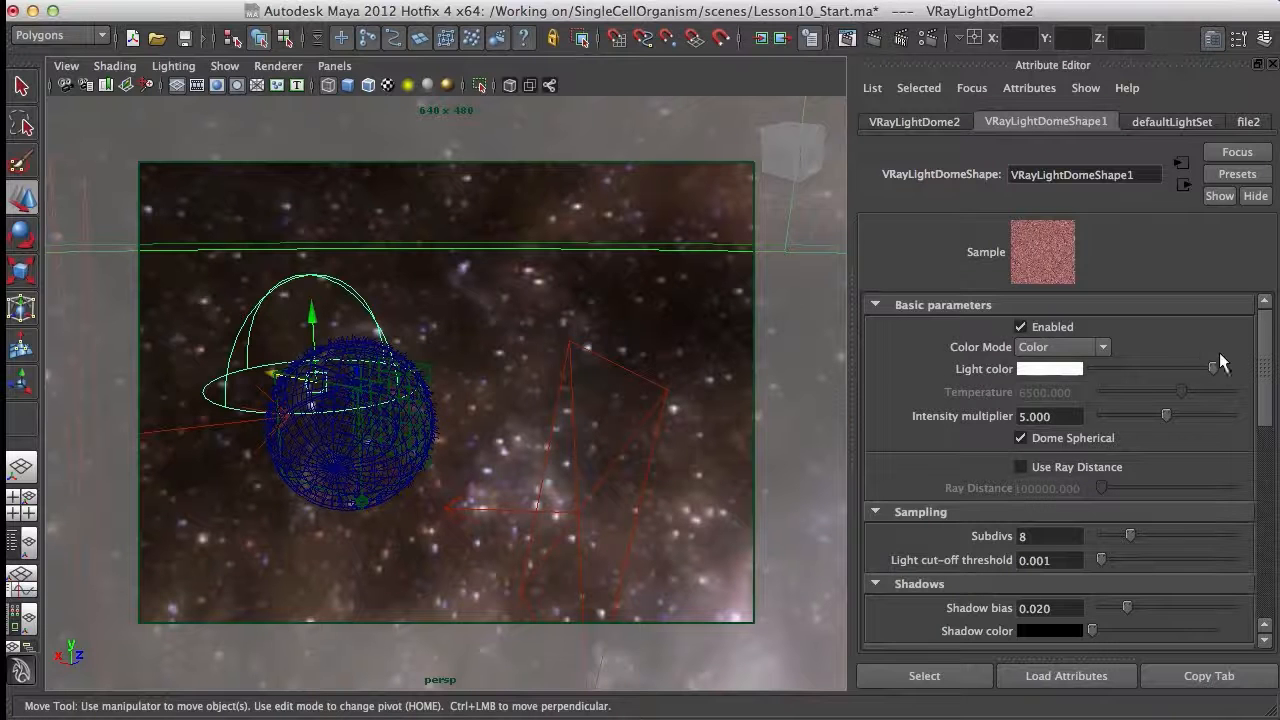
Replace the dome light's texture image with Arches_E_PineTree_Env.hdr from the Arches_E_PineTree folder in sourceimages.
drag(1266, 370, 1008, 430)
drag(1266, 410, 1270, 440)
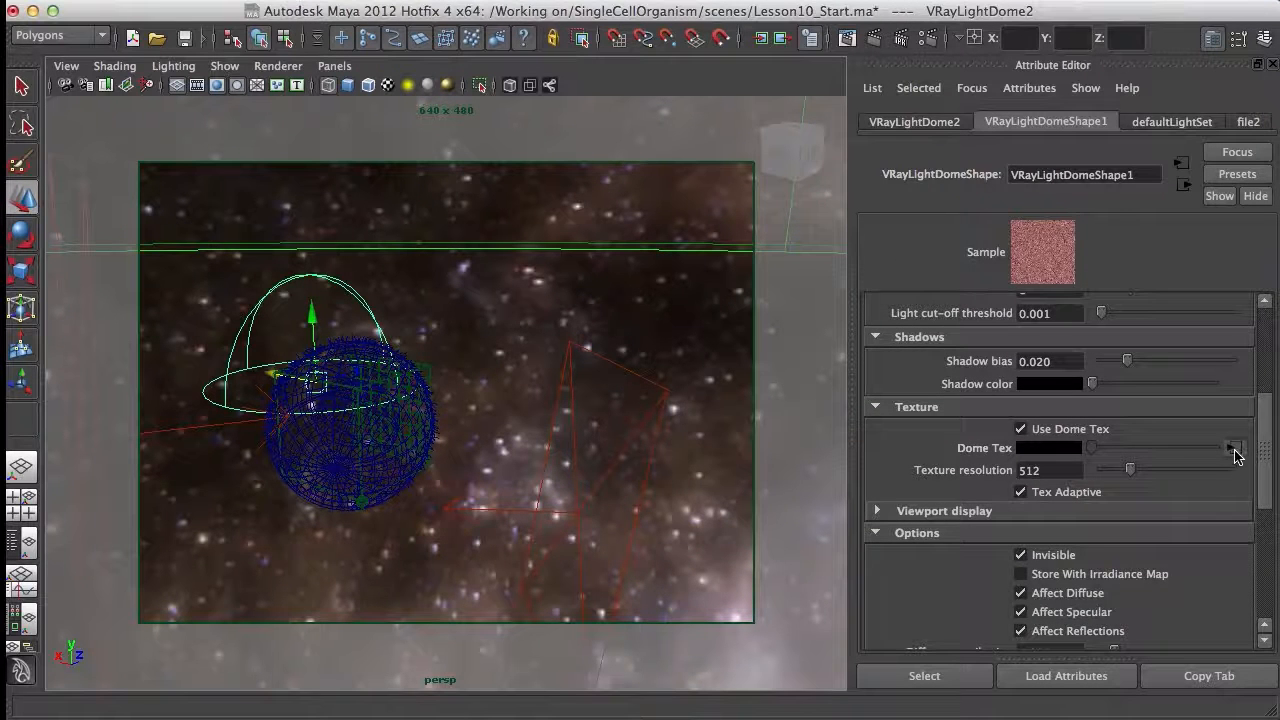
click(1235, 450)
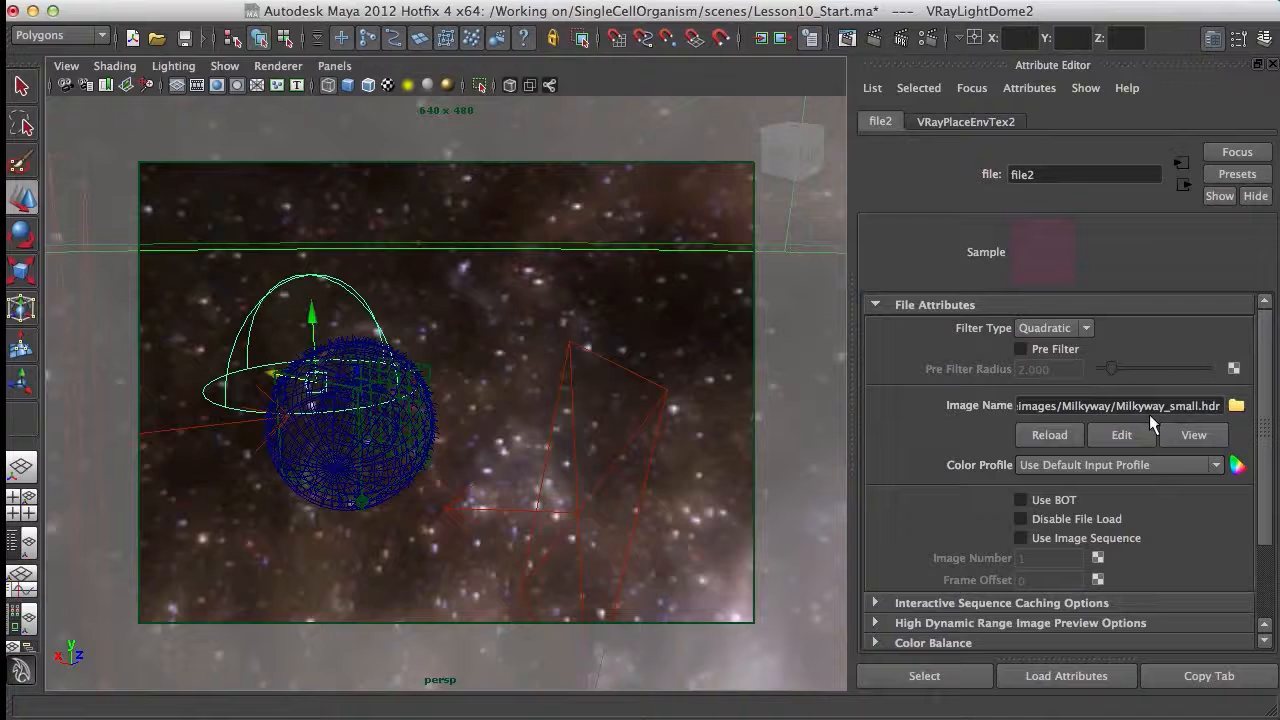
click(1236, 405)
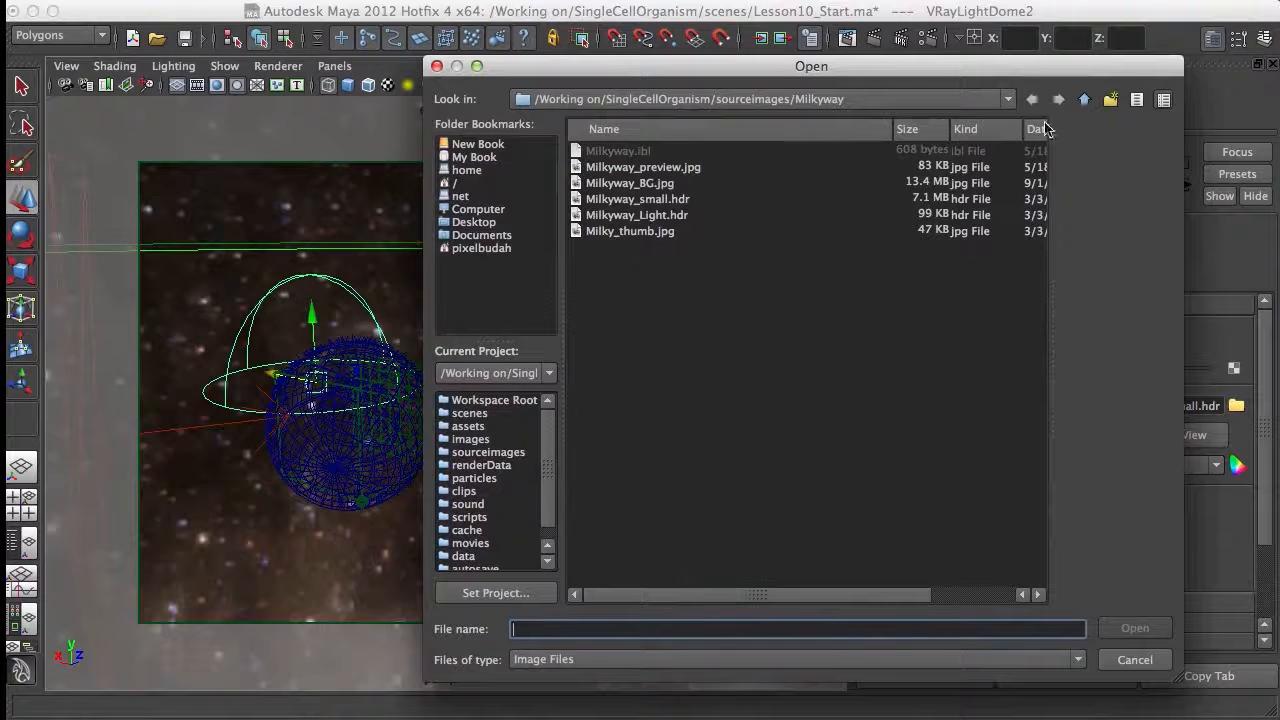
click(1084, 99)
double_click(650, 157)
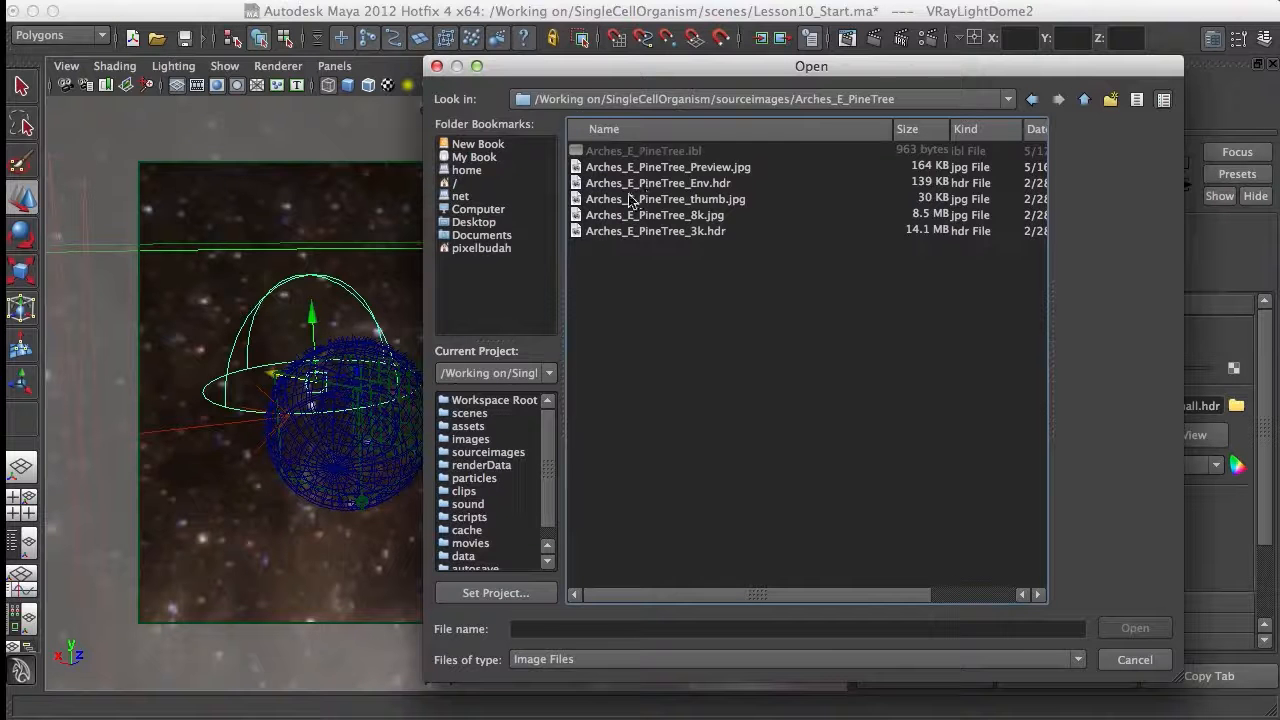
click(709, 186)
click(1138, 630)
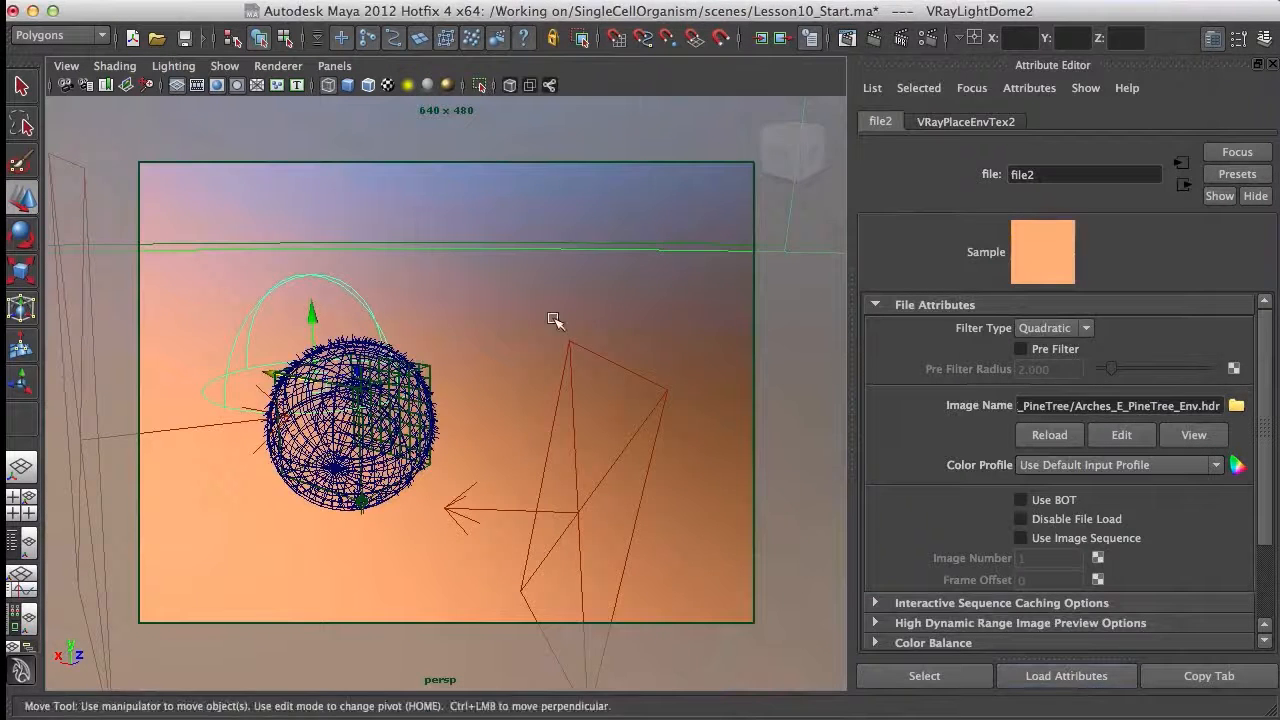
Render the scene again with the Arches pine tree HDRI lighting the cell.
alt+drag(651, 391, 694, 214)
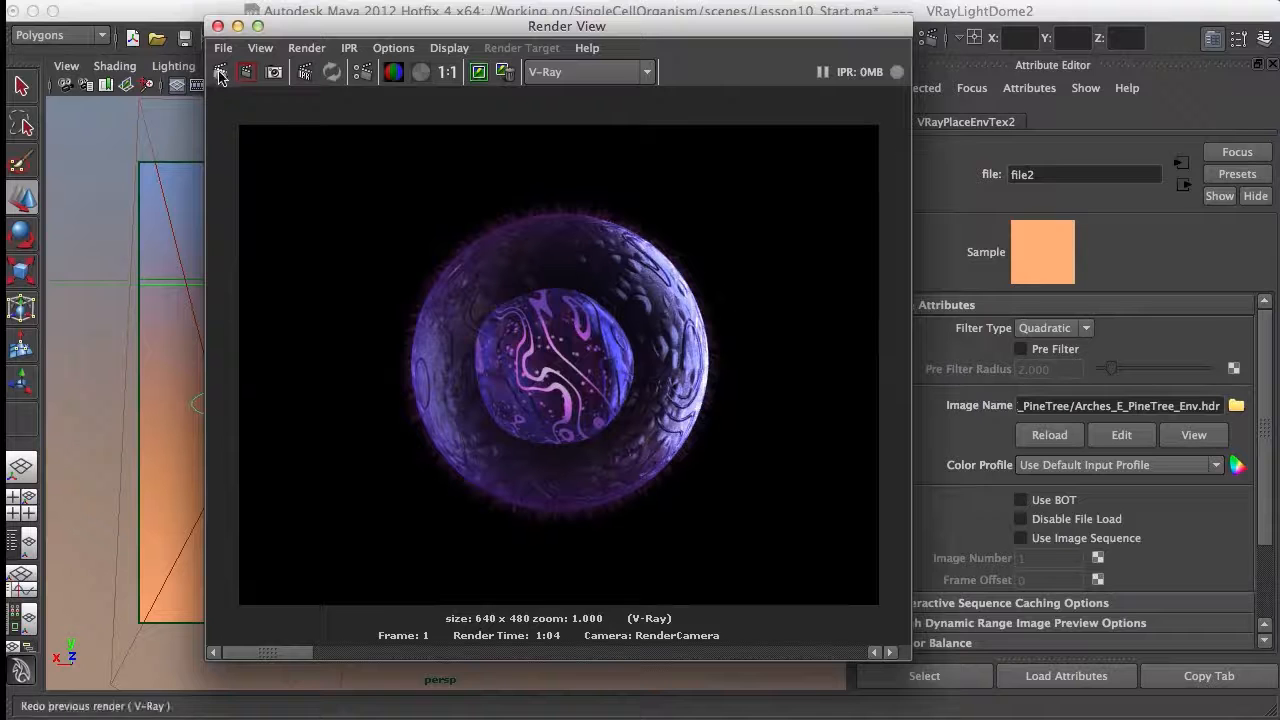
click(220, 74)
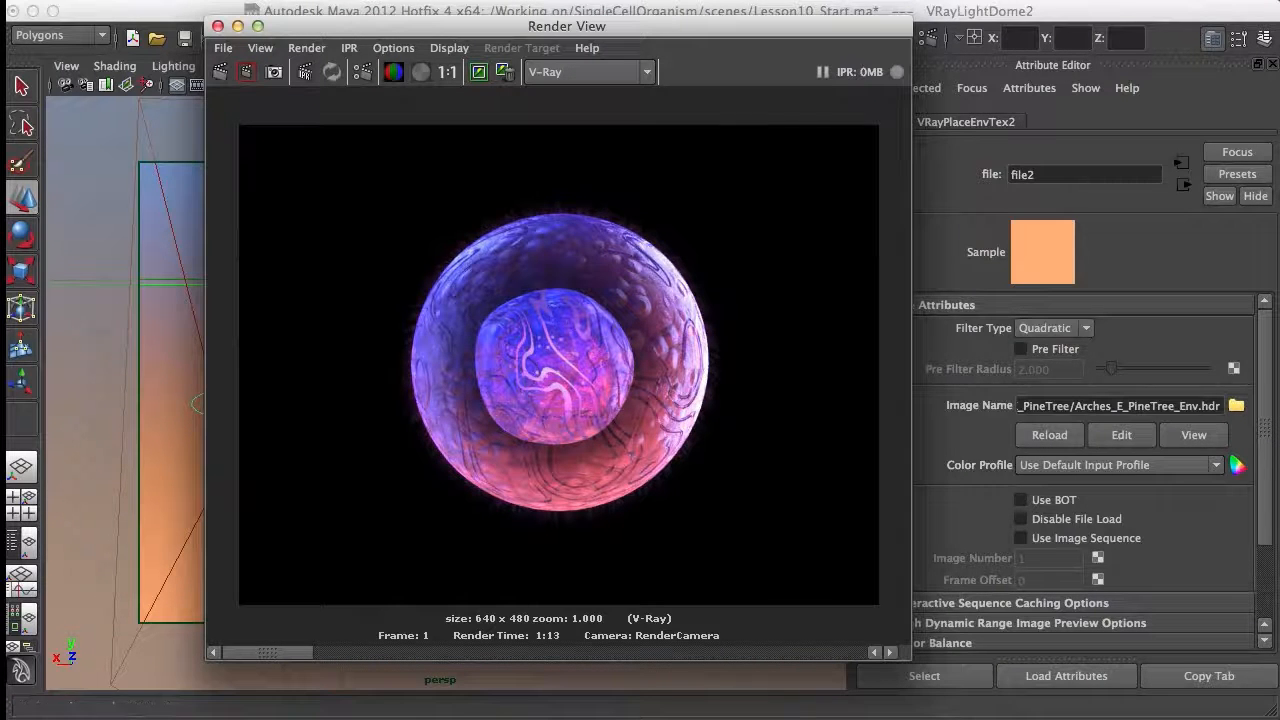
drag(720, 30, 627, 32)
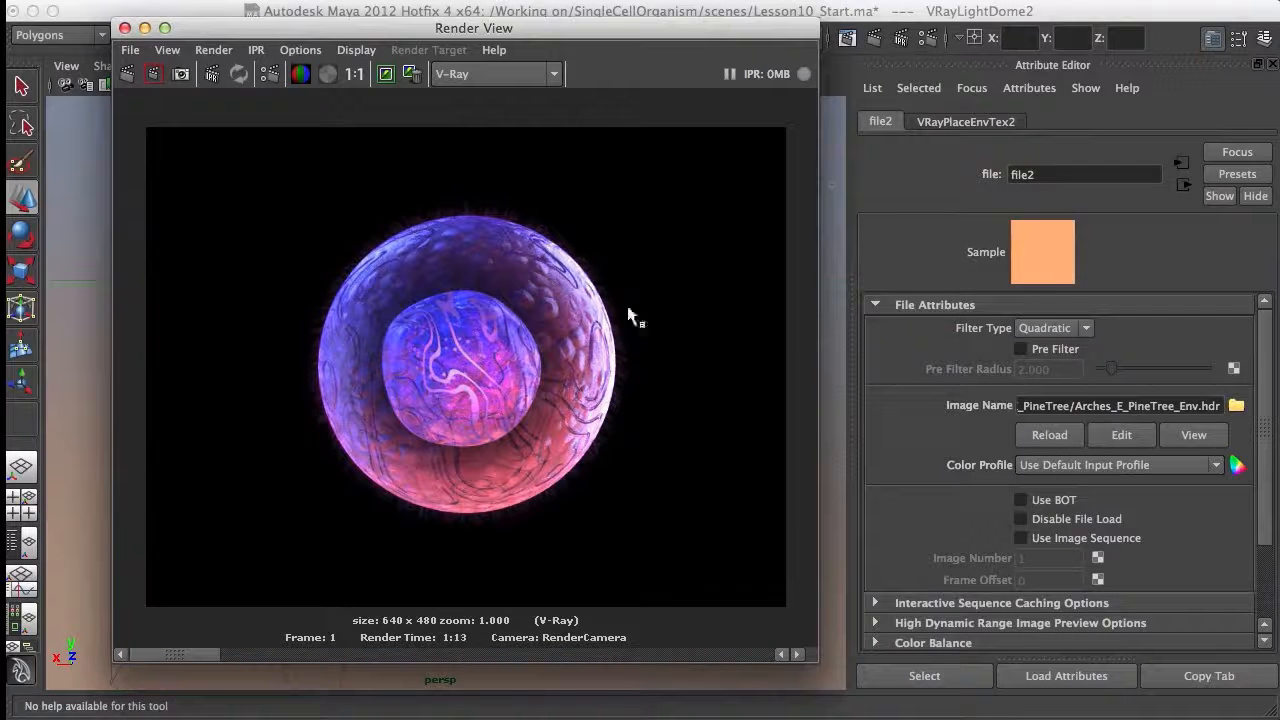
Select the dome light and set its intensity multiplier to 2.
drag(760, 39, 1163, 54)
click(370, 302)
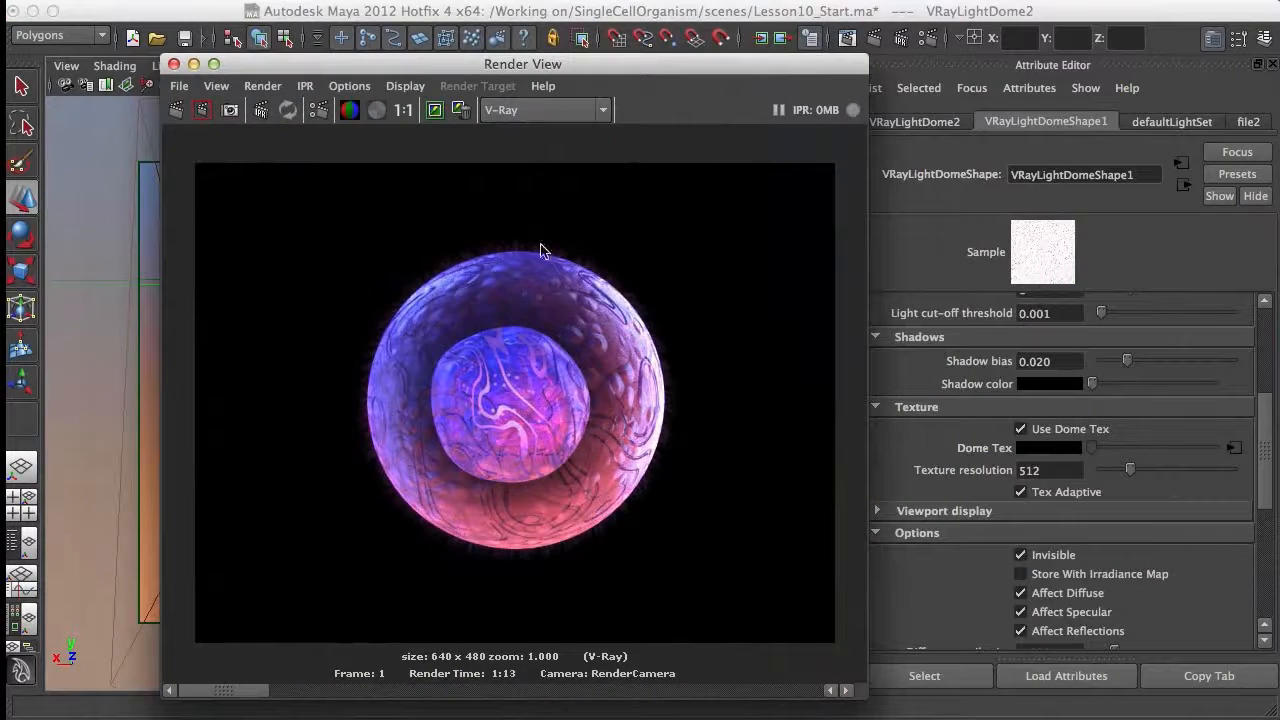
drag(1267, 430, 1240, 328)
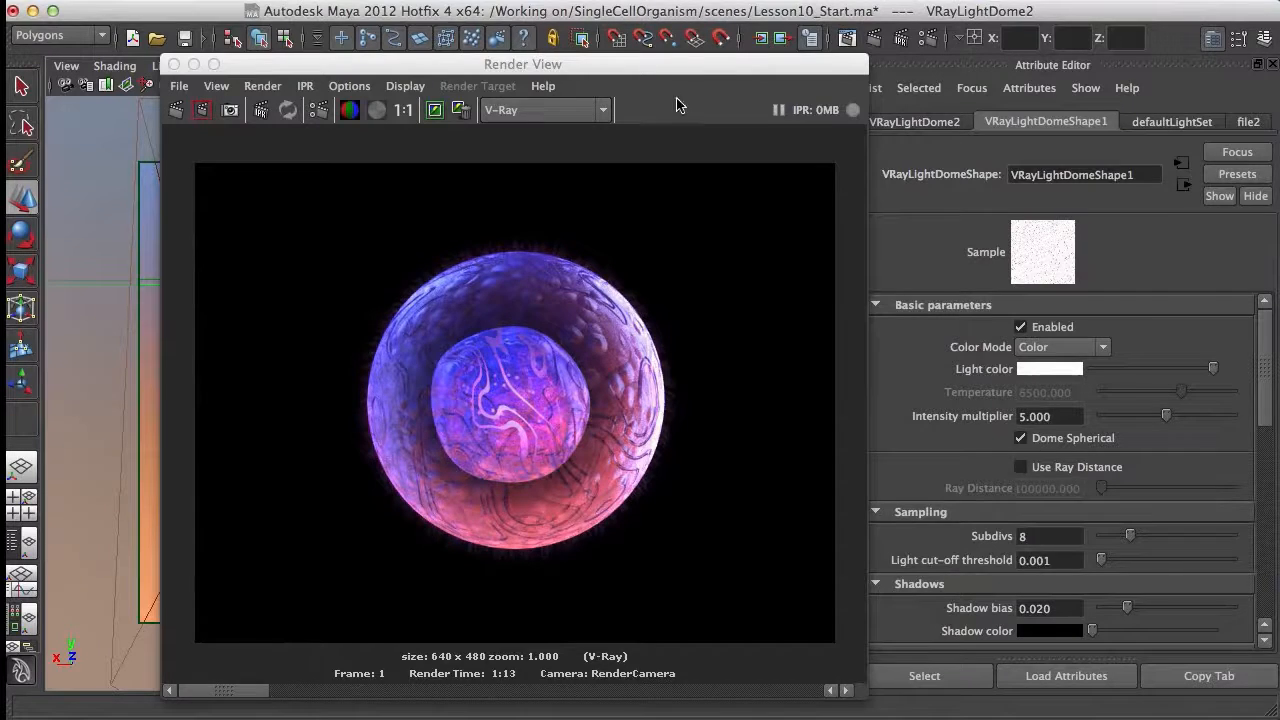
drag(600, 63, 1211, 39)
alt+drag(583, 370, 491, 187)
alt+drag(444, 308, 560, 440)
drag(1113, 40, 736, 38)
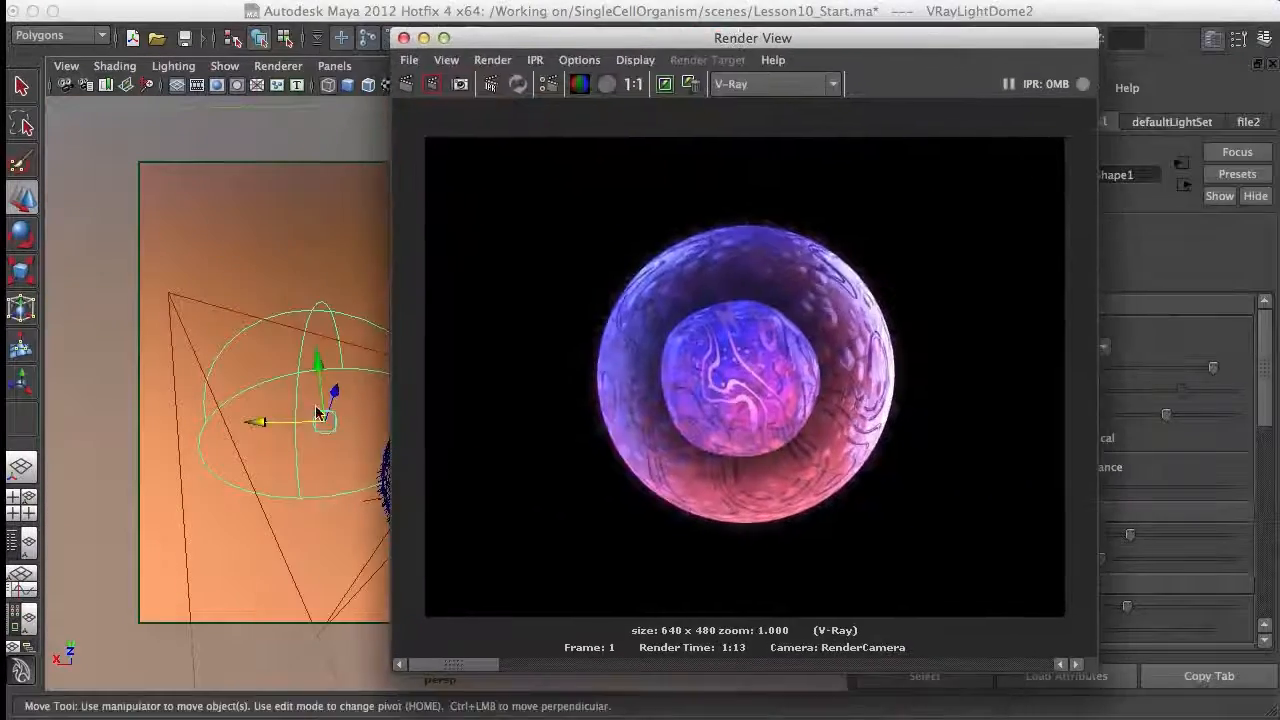
drag(970, 40, 695, 38)
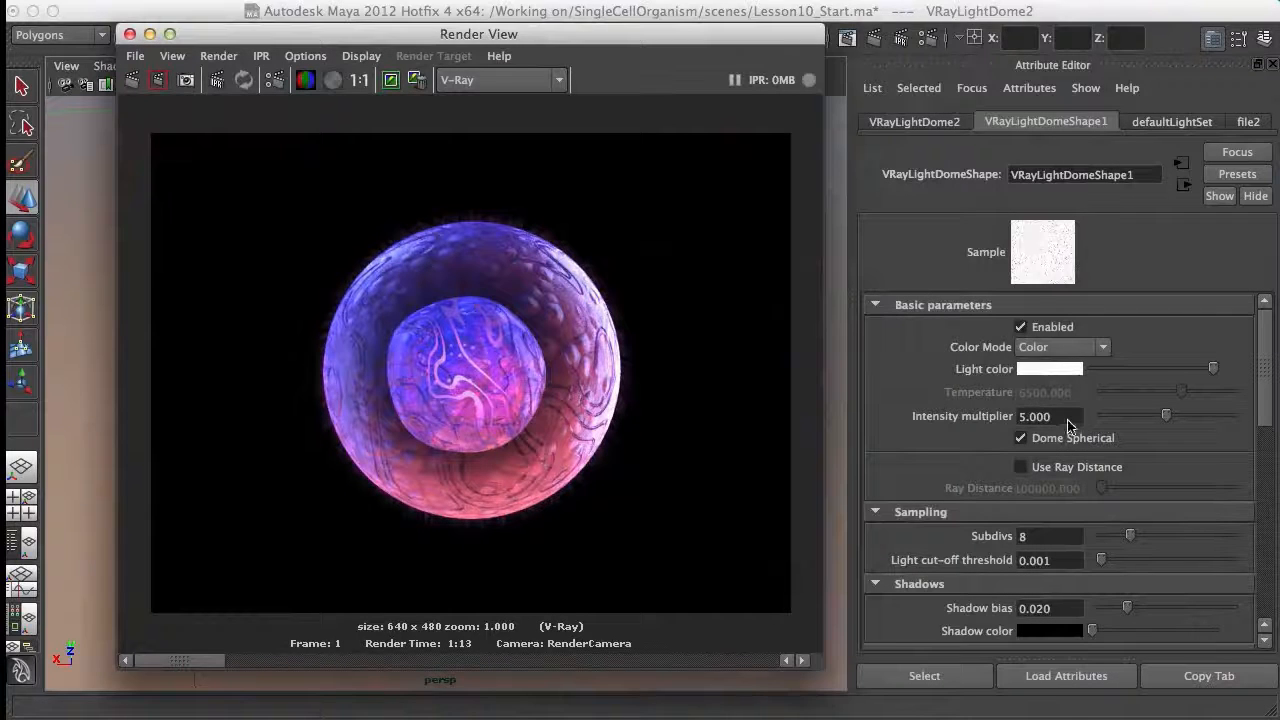
double_click(1064, 422)
text(2)
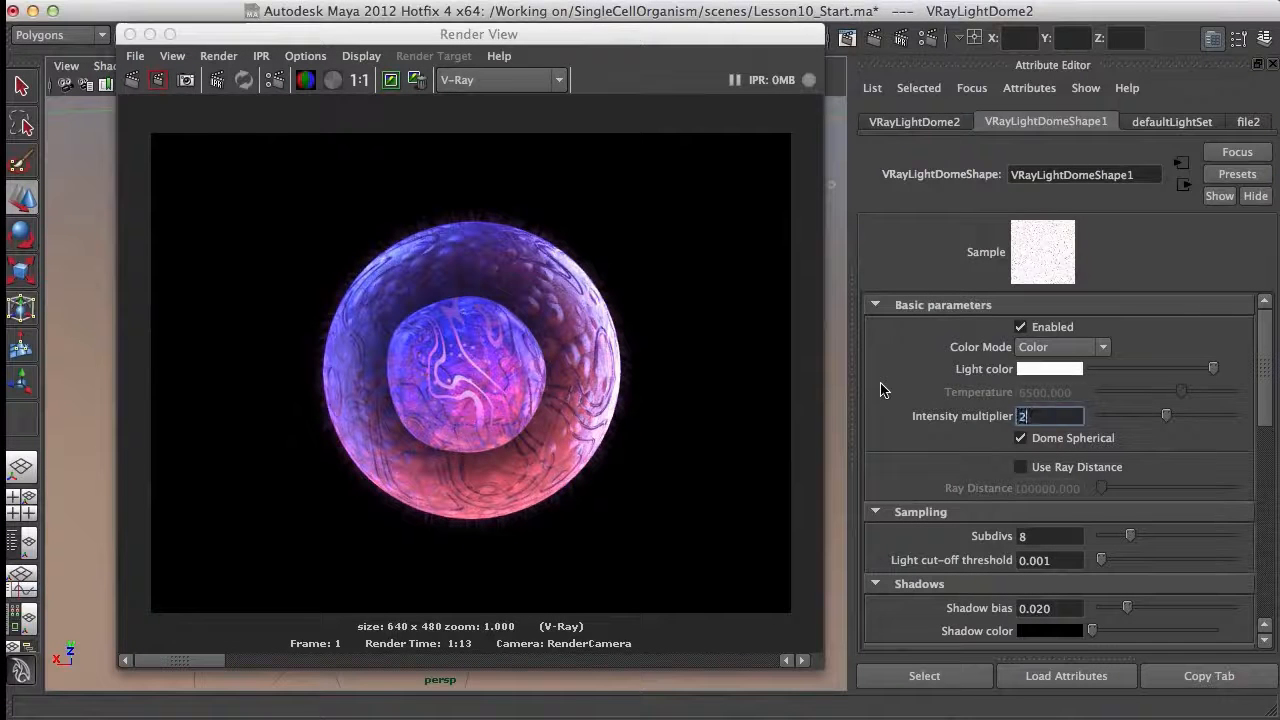
key(Return)
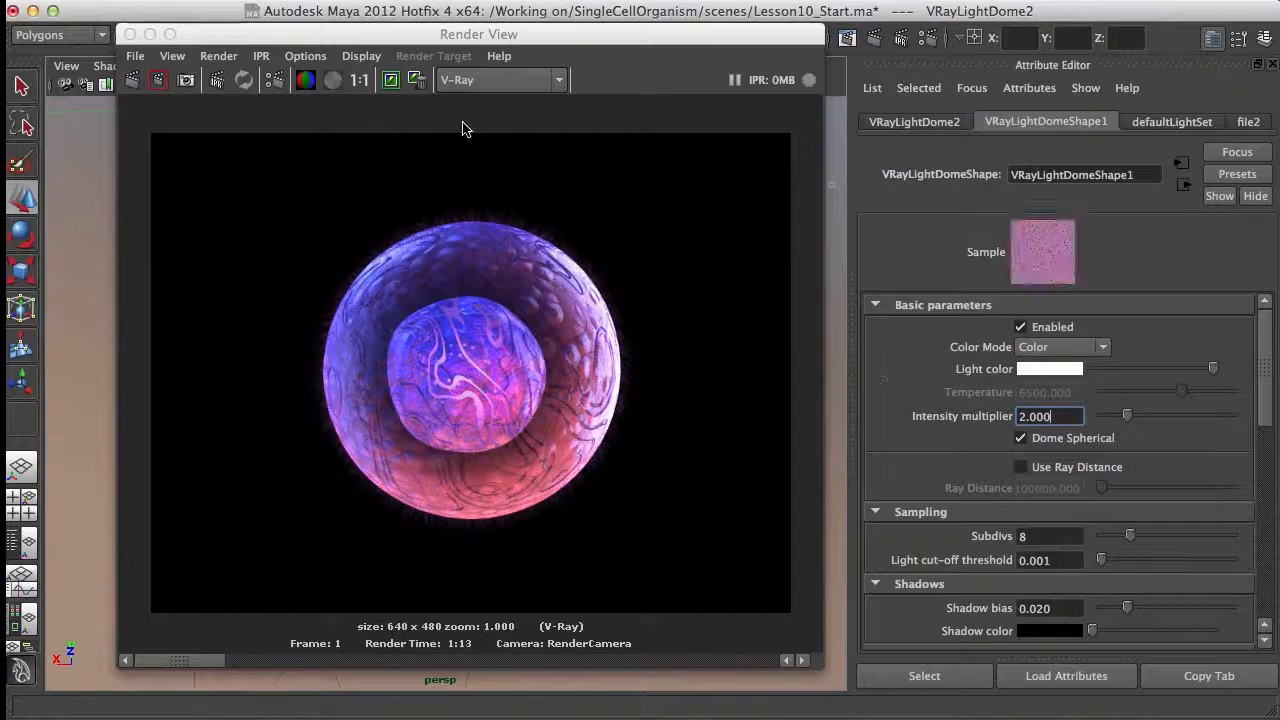
Keep the current image and render the scene again with the reduced dome light intensity.
click(391, 83)
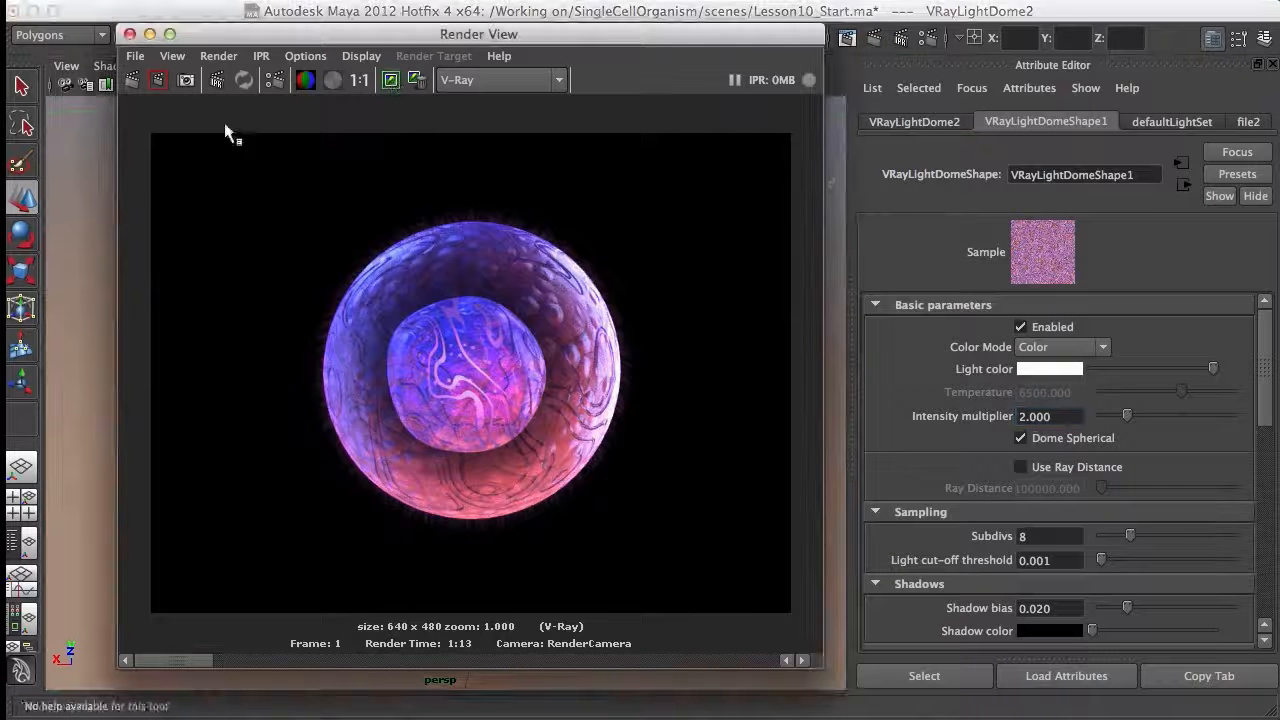
click(133, 82)
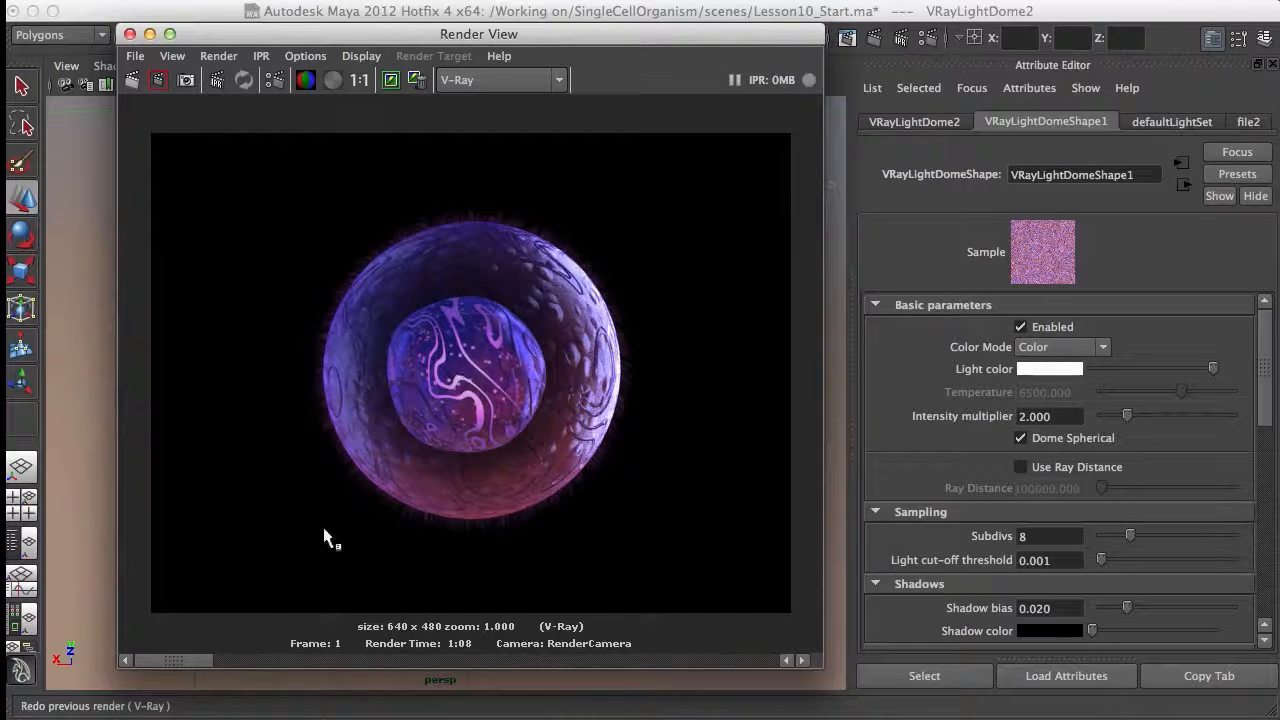
Compare the new render with the kept images and remove the brighter render made at dome intensity 5.
drag(195, 660, 358, 663)
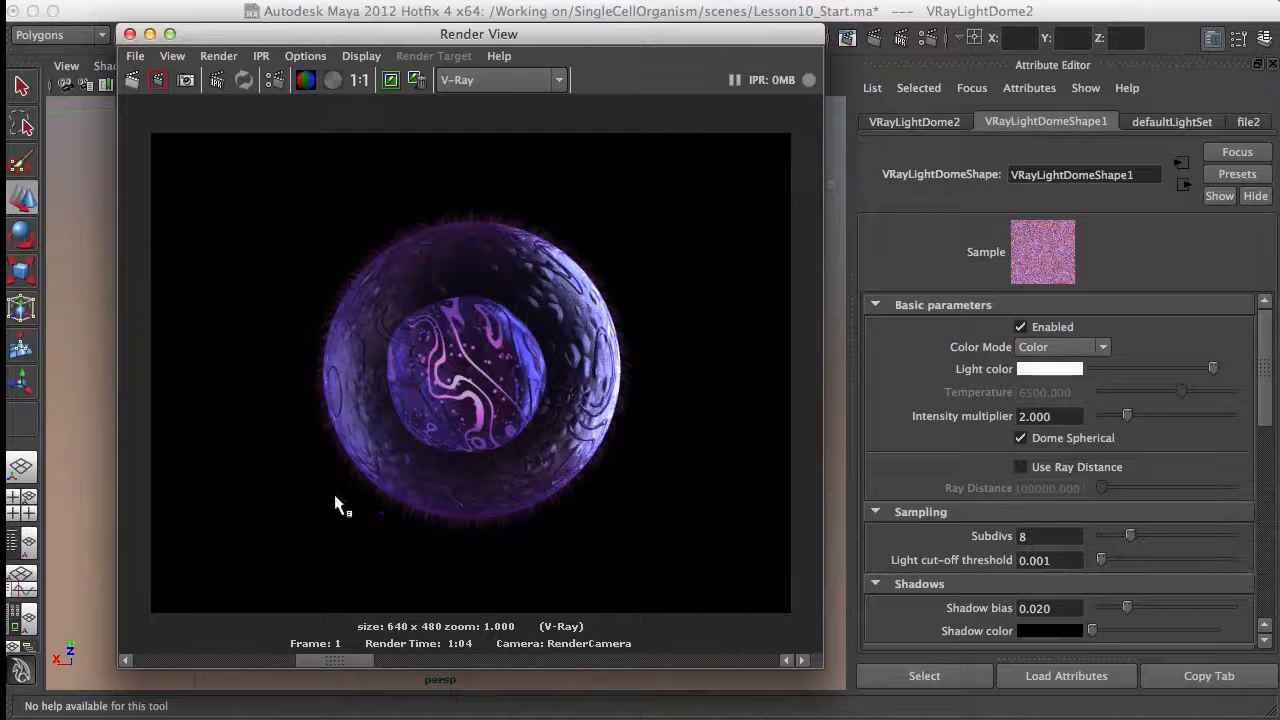
mouse_move(300, 660)
mouse_down()
mouse_move(172, 650)
mouse_move(313, 656)
mouse_move(281, 657)
mouse_up()
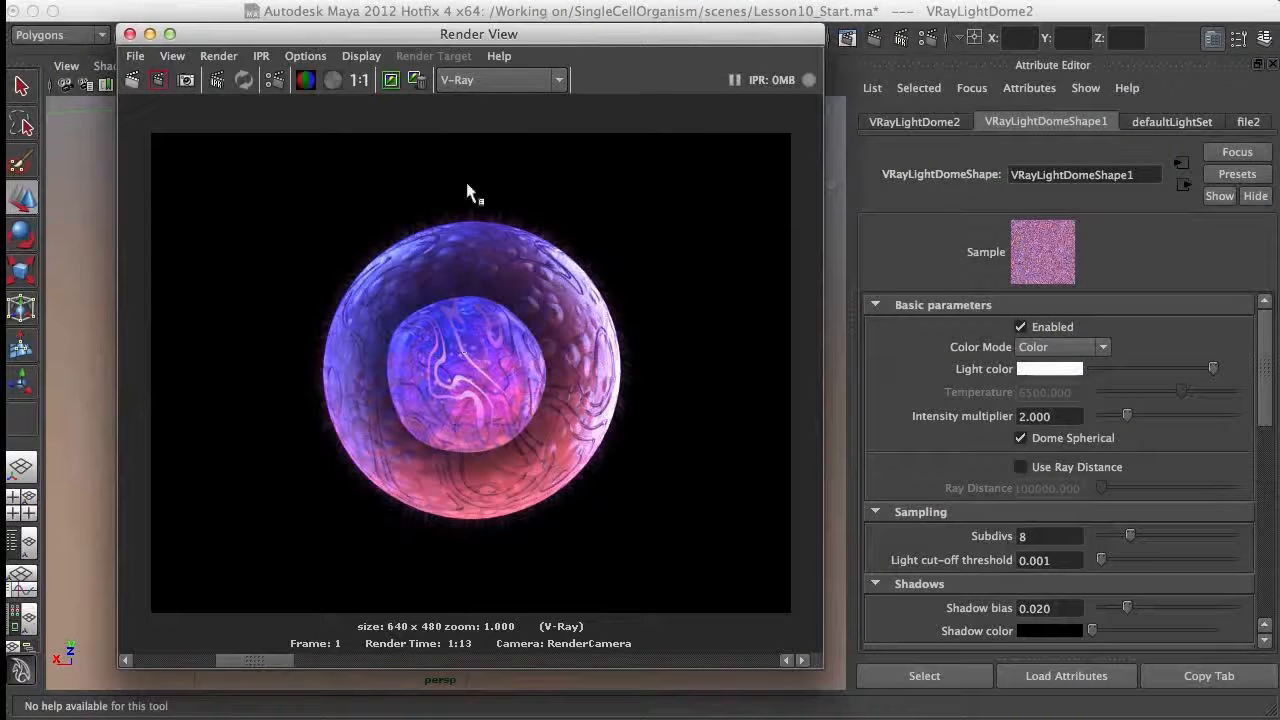
click(418, 77)
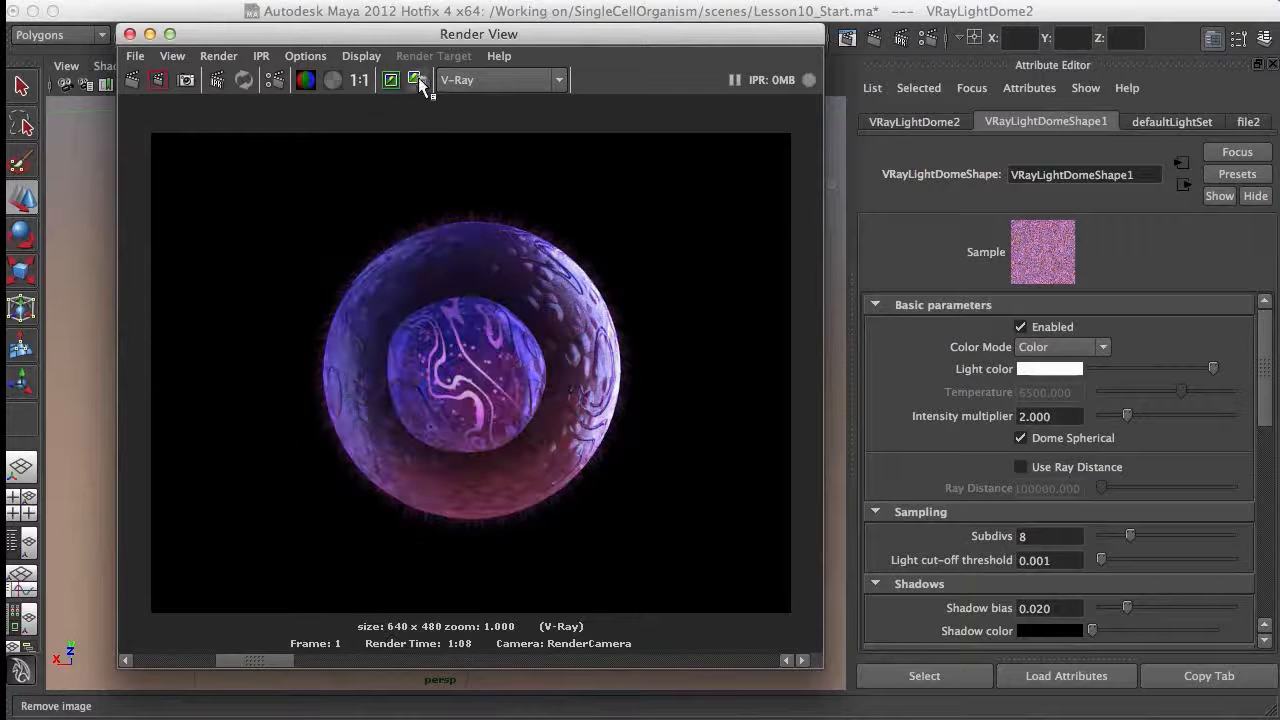
Compare the render at dome intensity 2 with the remaining kept images and close the render window.
mouse_move(206, 652)
mouse_down()
mouse_move(240, 656)
mouse_move(173, 649)
mouse_move(365, 656)
mouse_move(190, 655)
mouse_move(212, 661)
mouse_up()
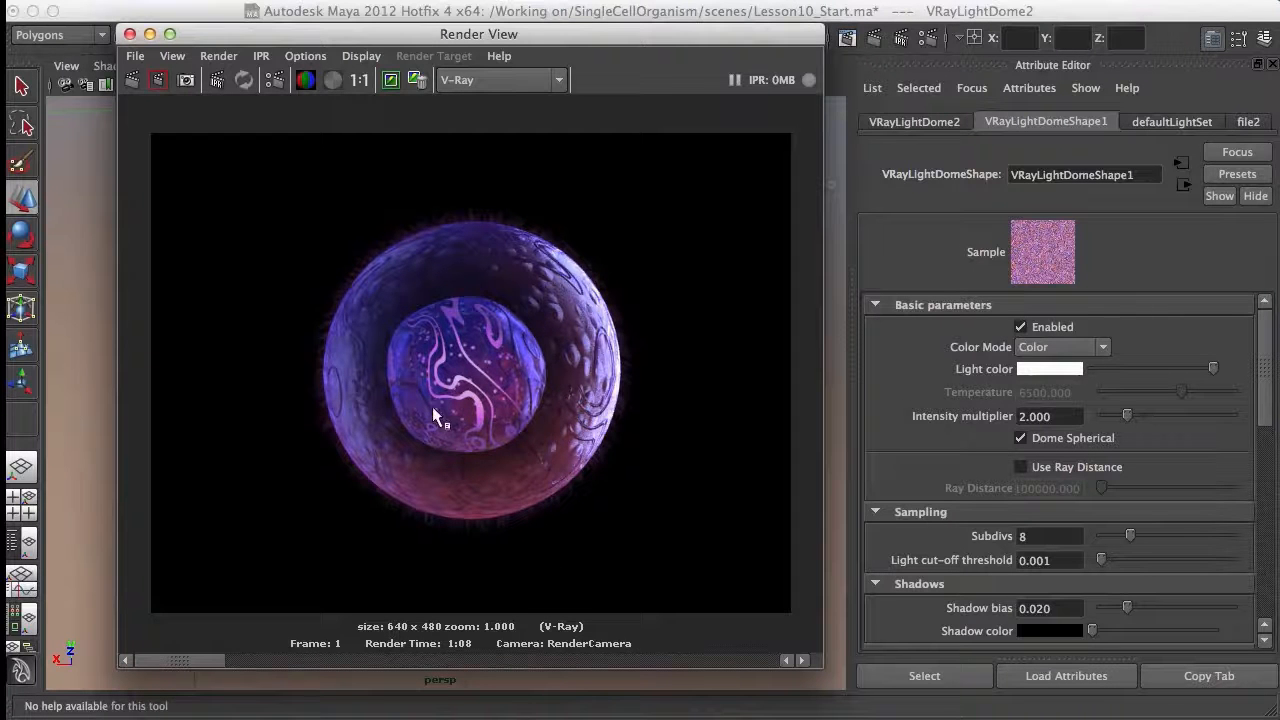
mouse_move(214, 657)
mouse_down()
mouse_move(295, 664)
mouse_move(199, 653)
mouse_up()
drag(201, 657, 135, 660)
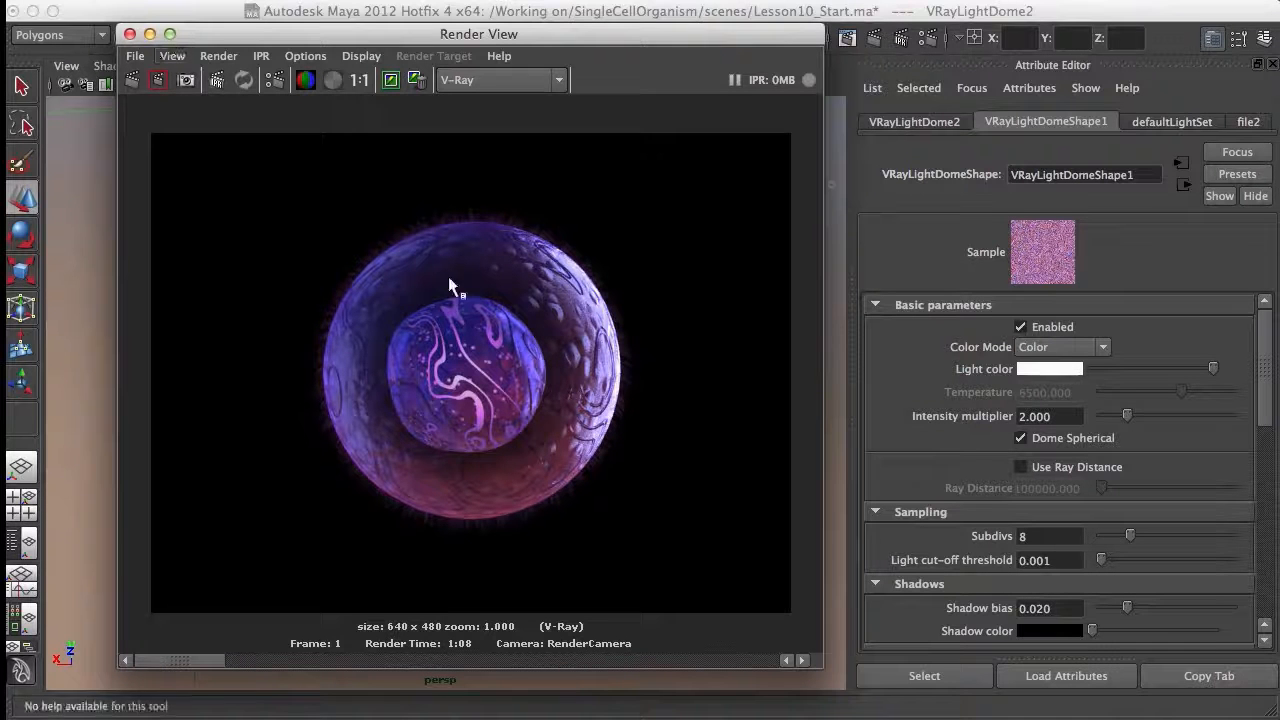
click(129, 34)
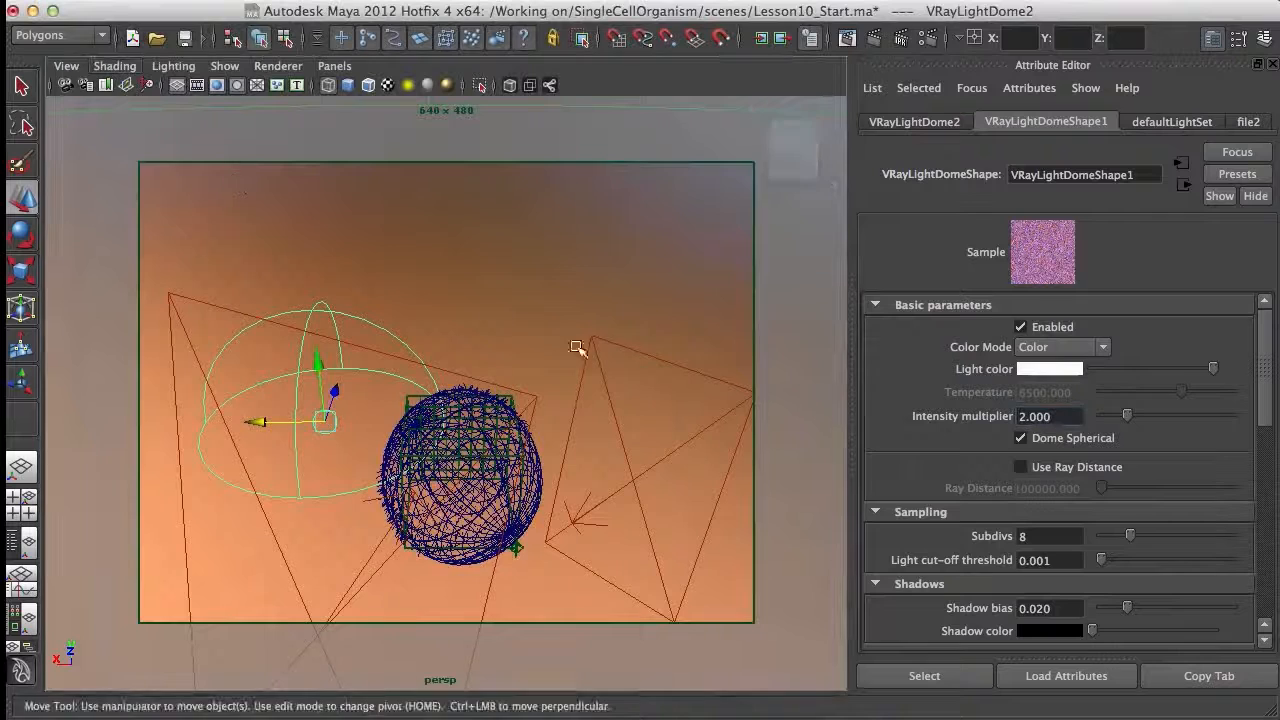
Open the placement settings of the dome texture and set horizontal rotation to 348.099 and vertical rotation to 90.
alt+drag(563, 431, 529, 464)
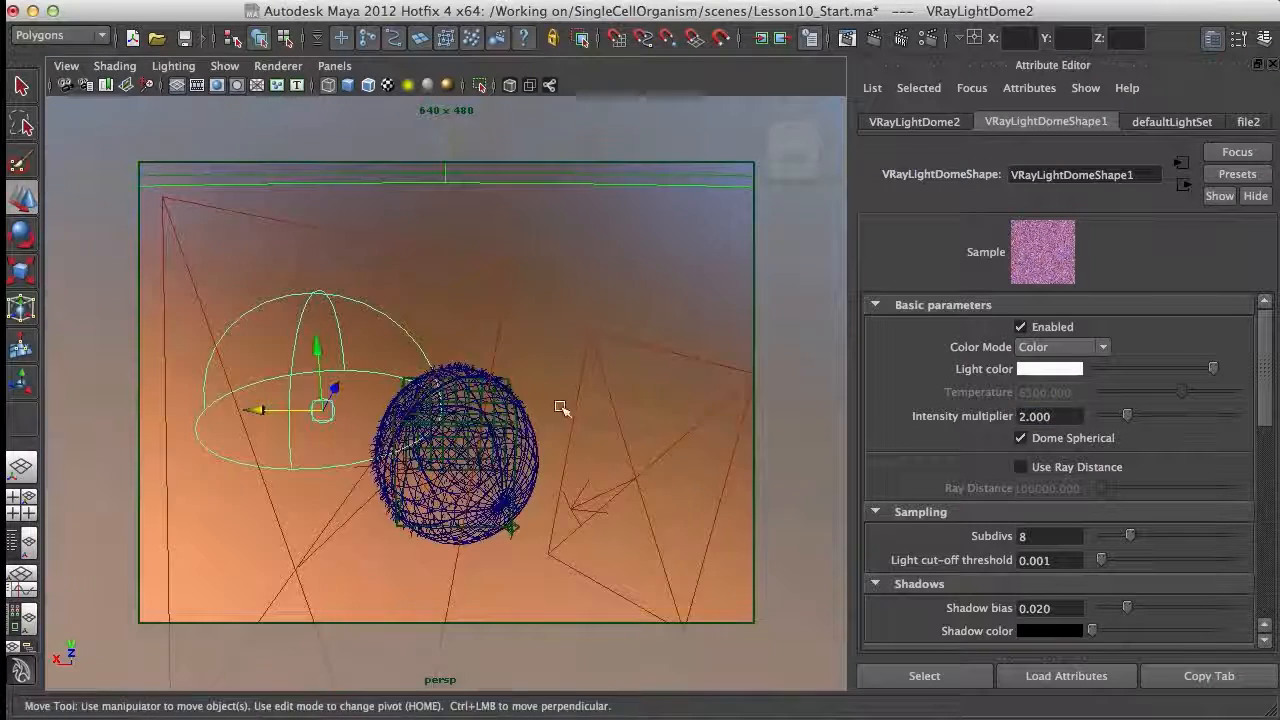
alt+drag(549, 403, 643, 144)
alt+drag(670, 243, 626, 389)
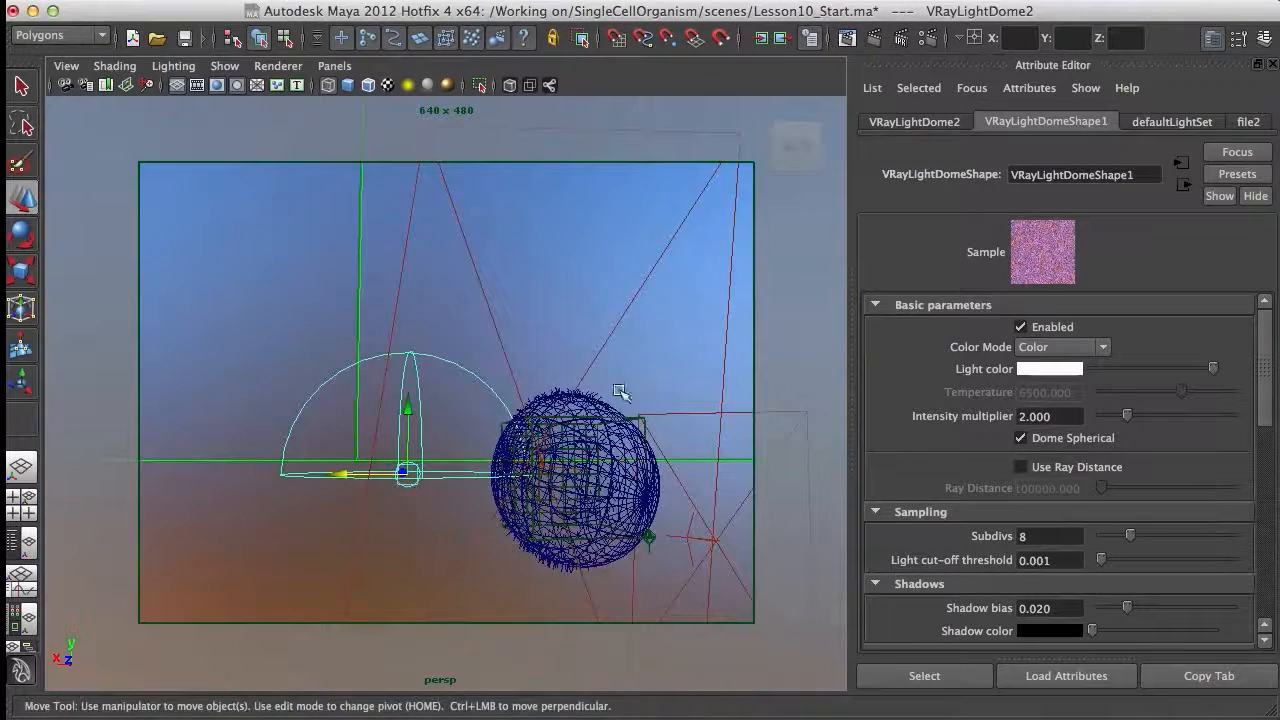
key(e)
alt+drag(528, 472, 451, 334)
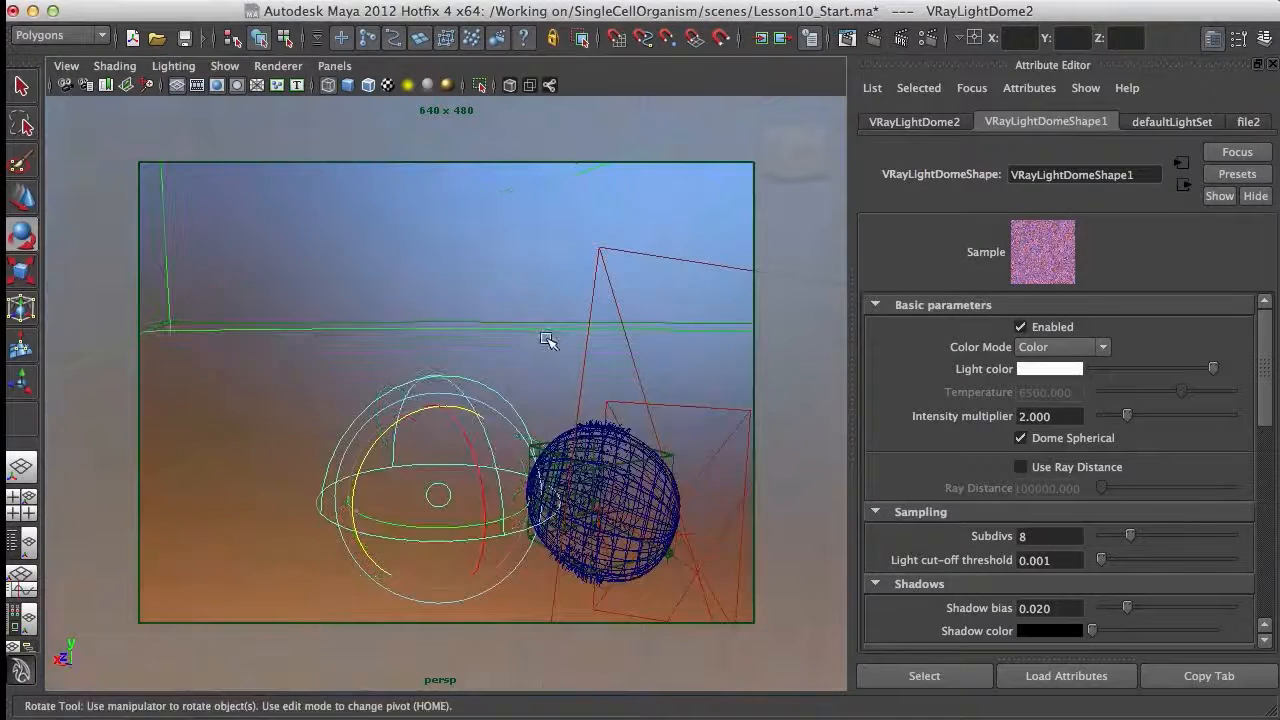
key(w)
alt+drag(584, 371, 441, 384)
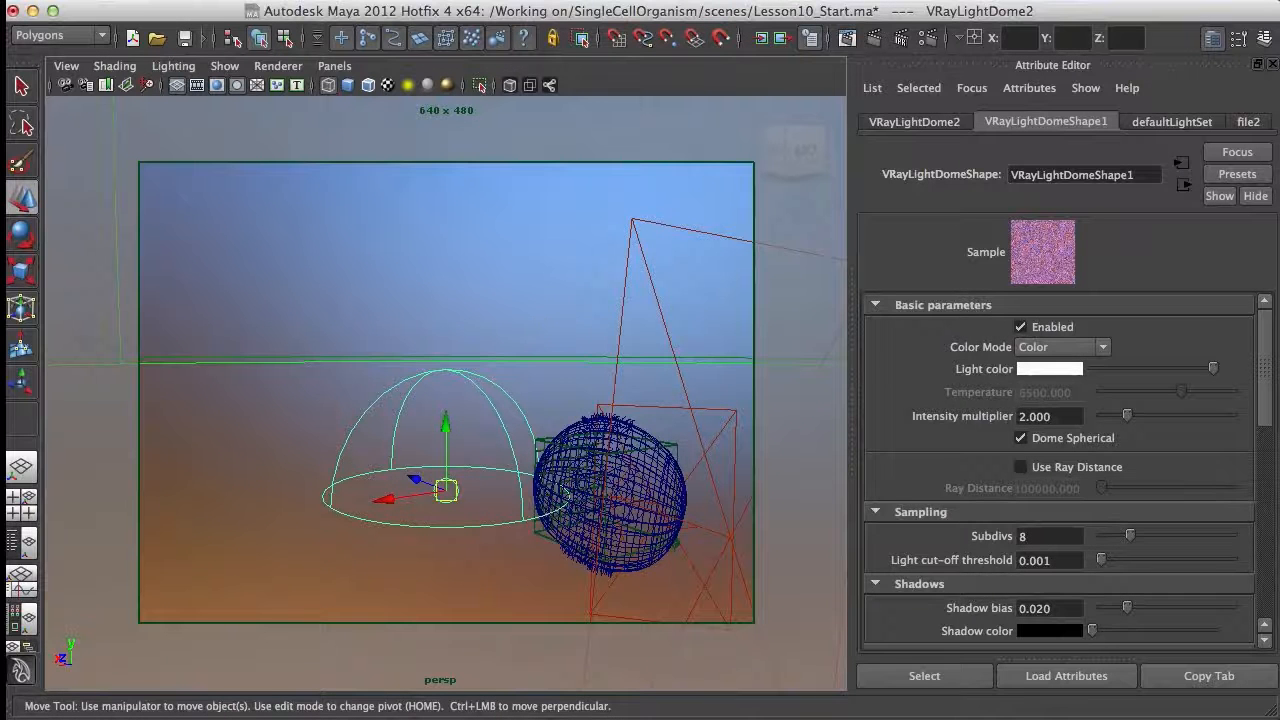
drag(1270, 380, 1270, 469)
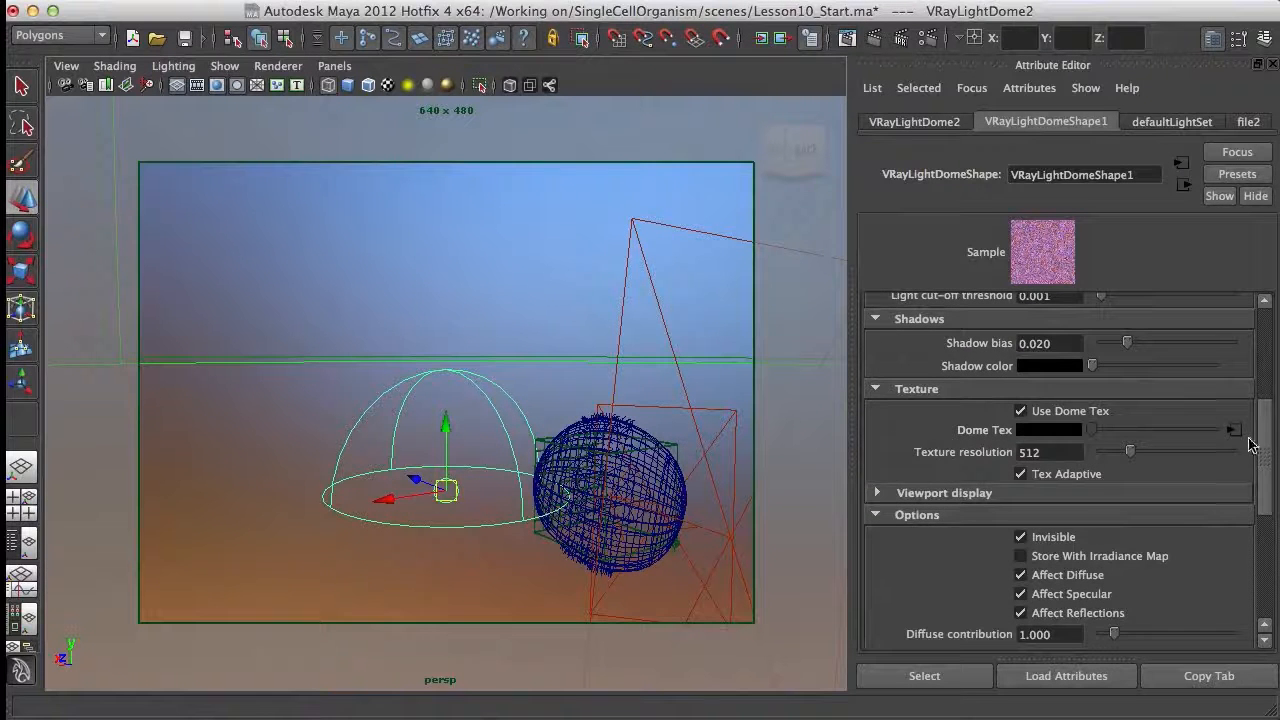
click(1233, 430)
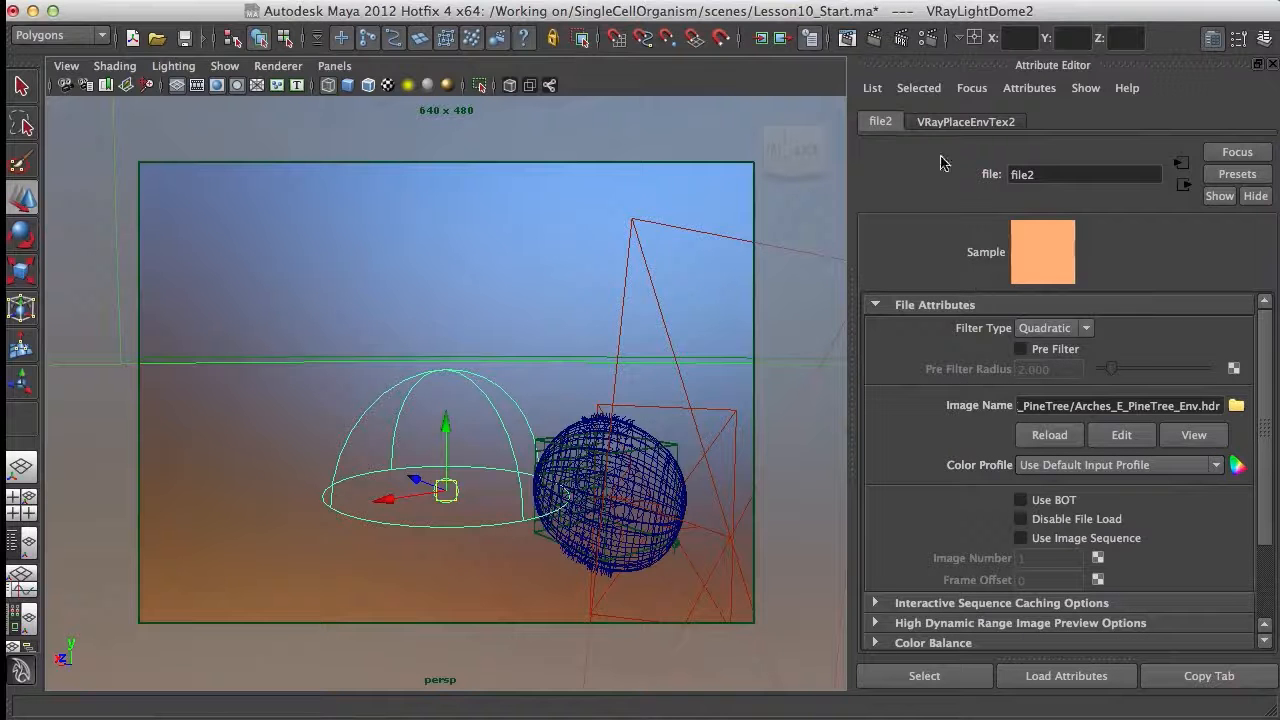
click(970, 122)
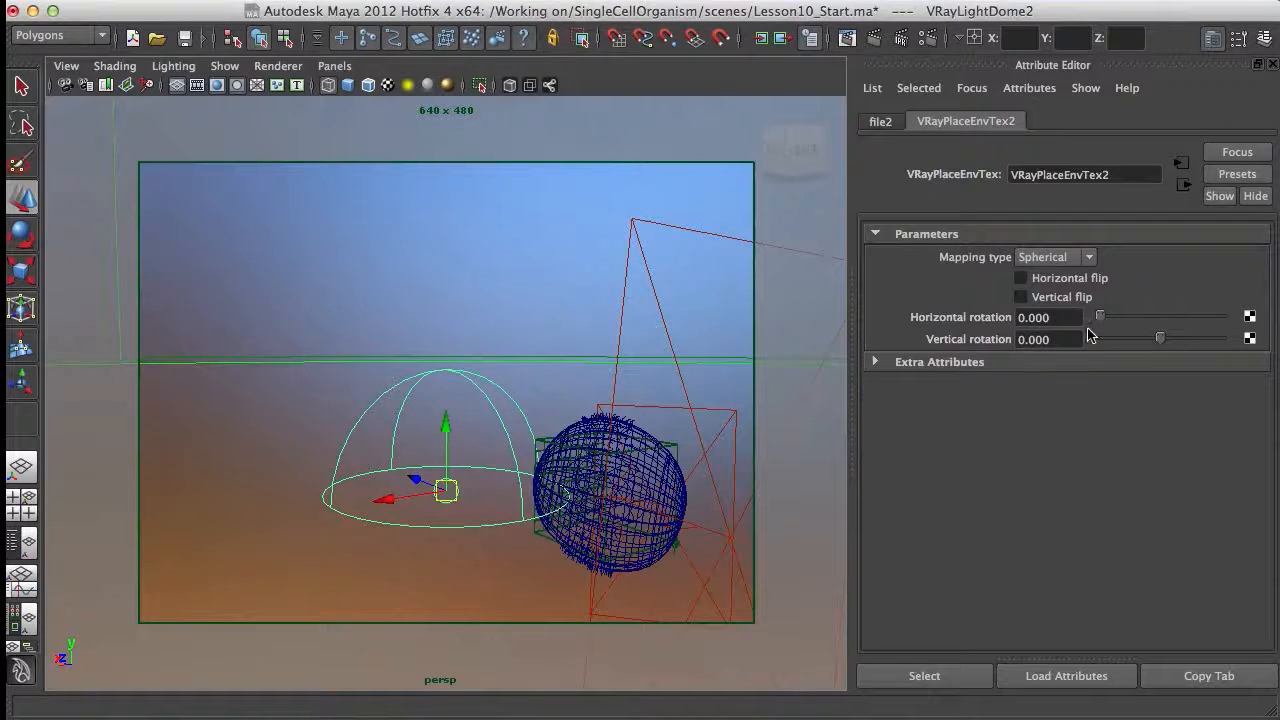
drag(1100, 317, 1228, 347)
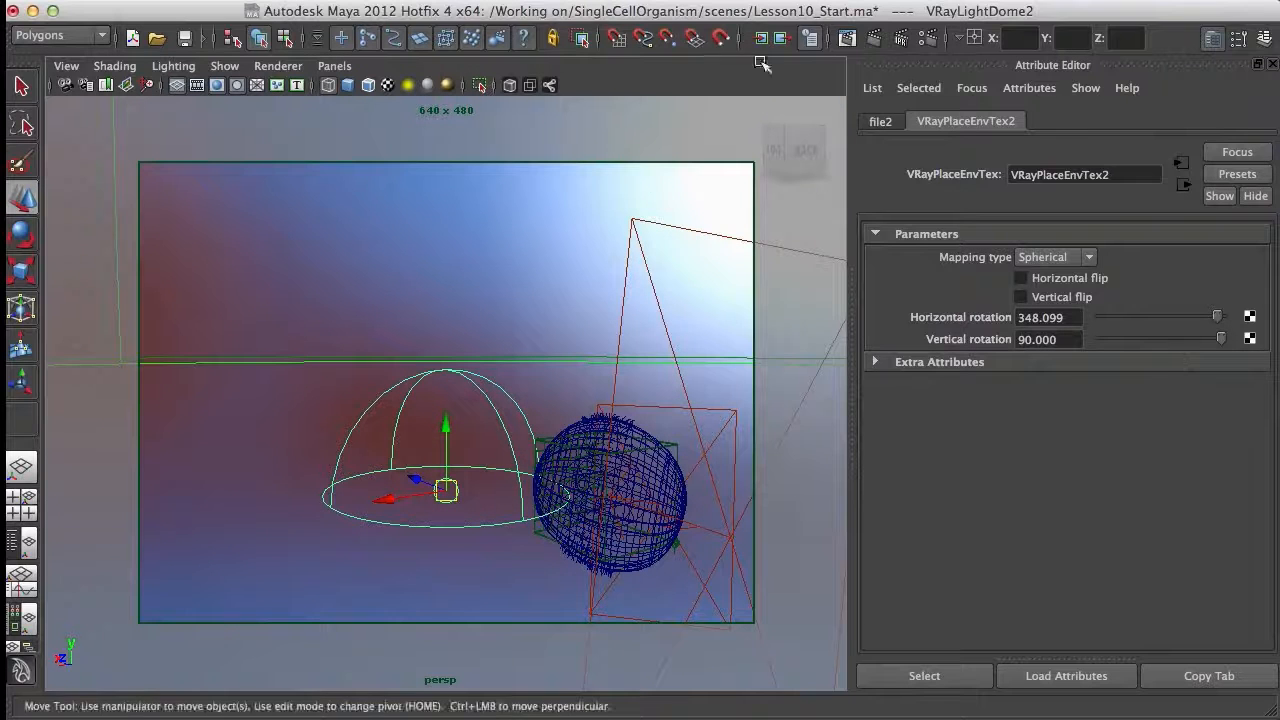
Check the rotated environment around the cell, reselect the dome light, and switch to the layout with Hypershade beside the perspective view.
alt+drag(555, 462, 574, 440)
scroll(560, 410, up, 5)
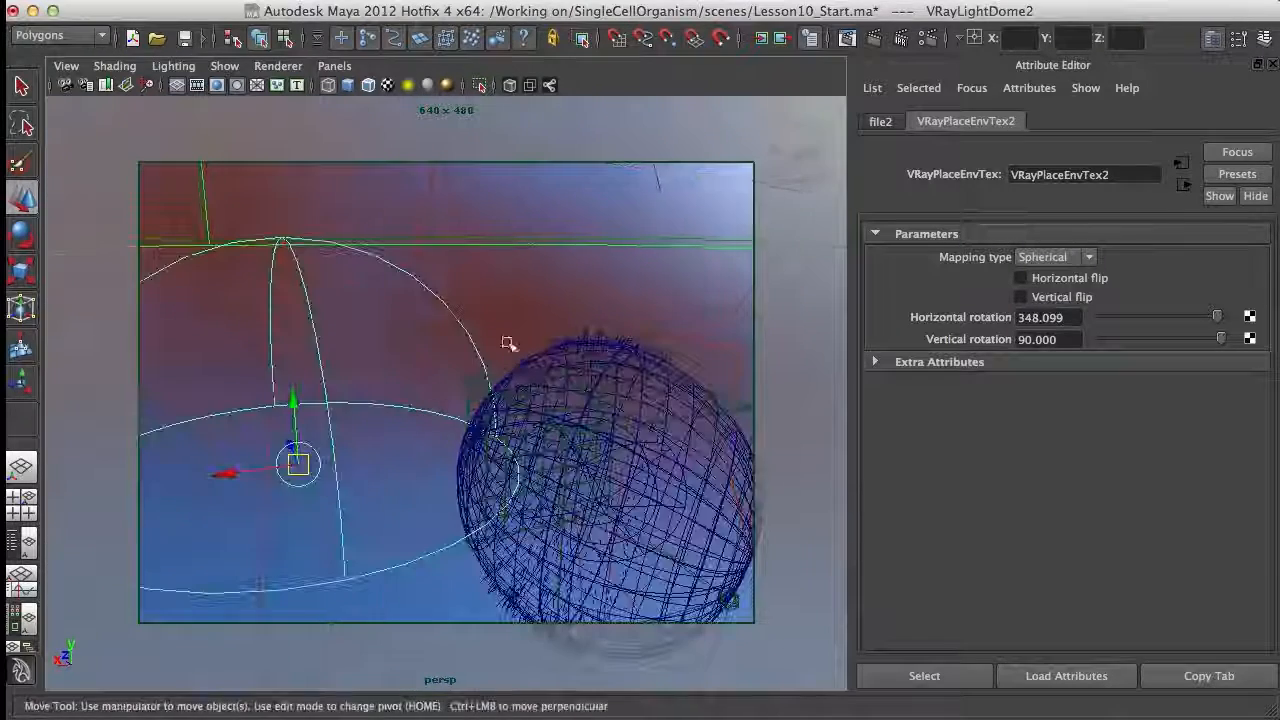
alt+drag(529, 366, 705, 392)
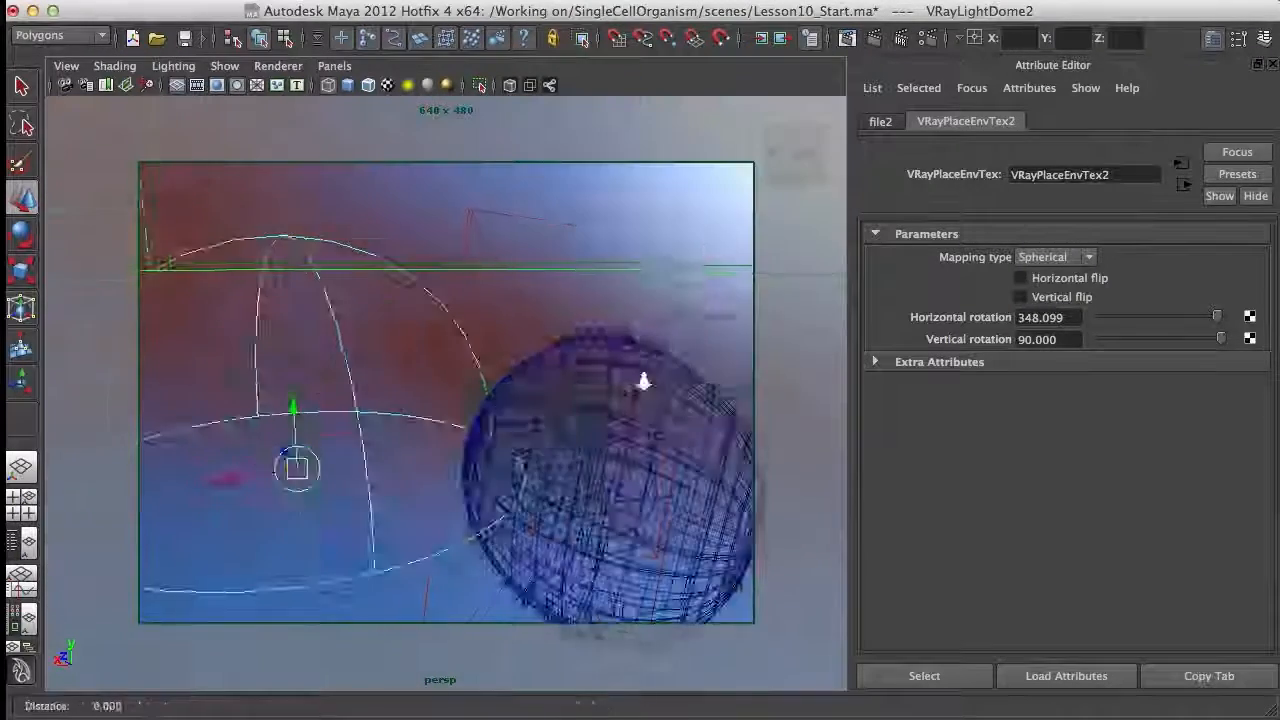
scroll(705, 392, down, 5)
alt+drag(574, 369, 664, 338)
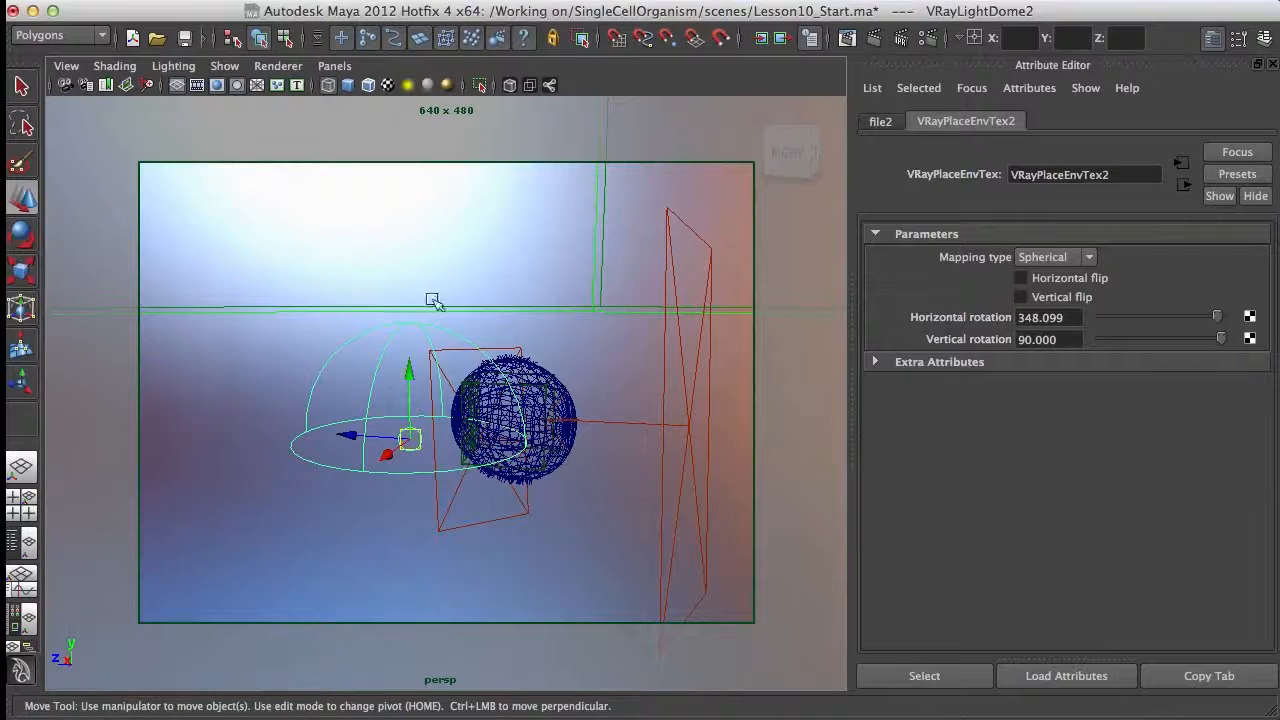
click(422, 550)
click(397, 391)
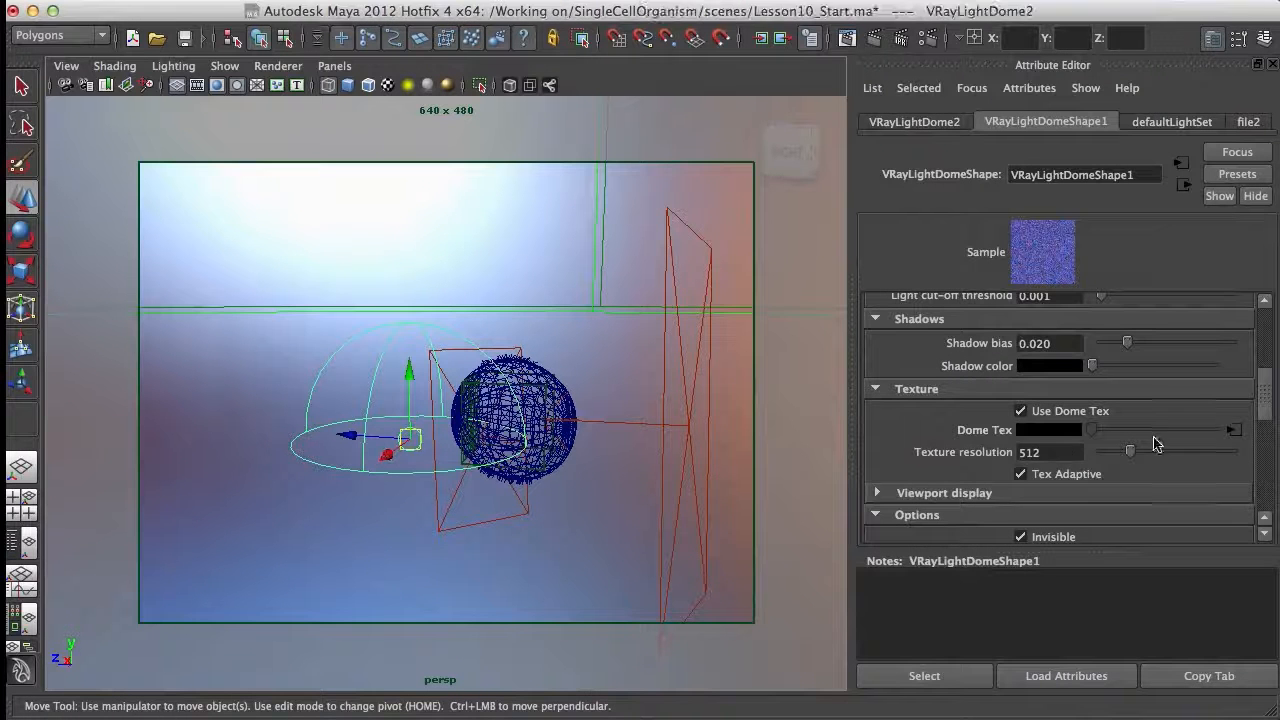
click(24, 625)
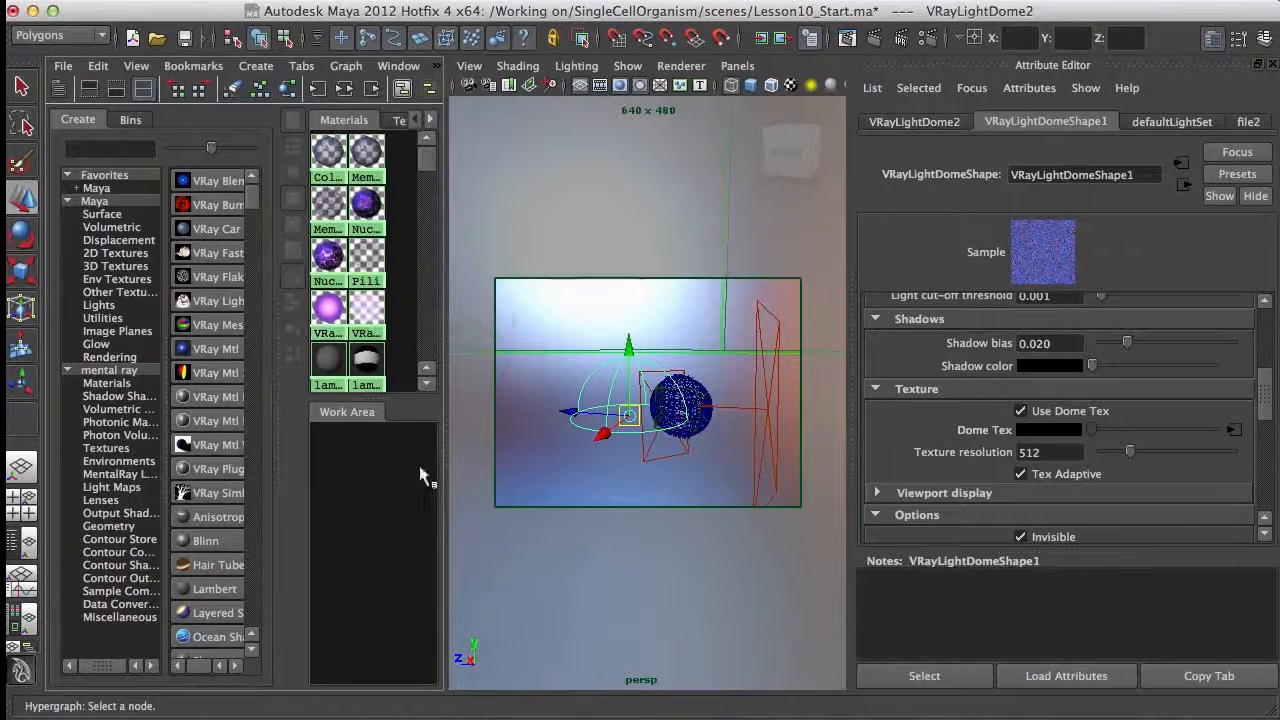
Create a 2D Ramp texture in Hypershade and connect it to the dome light's Dome Tex slot.
drag(447, 437, 672, 437)
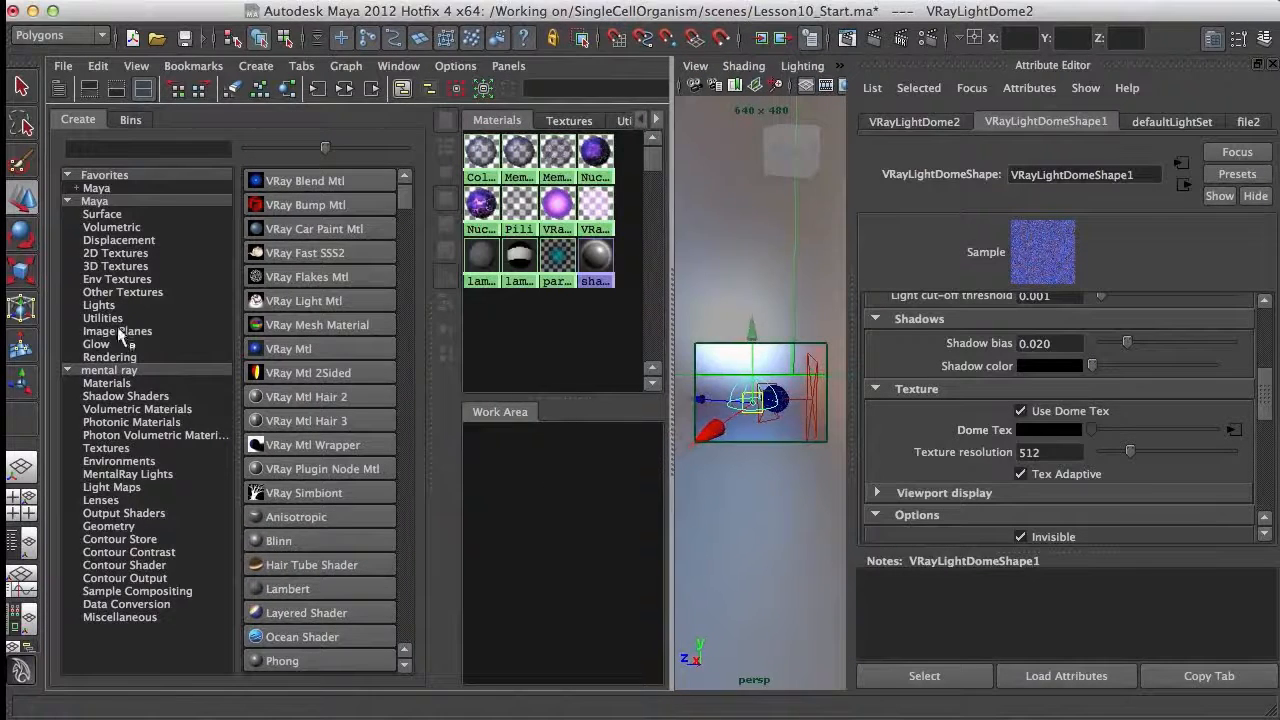
click(150, 255)
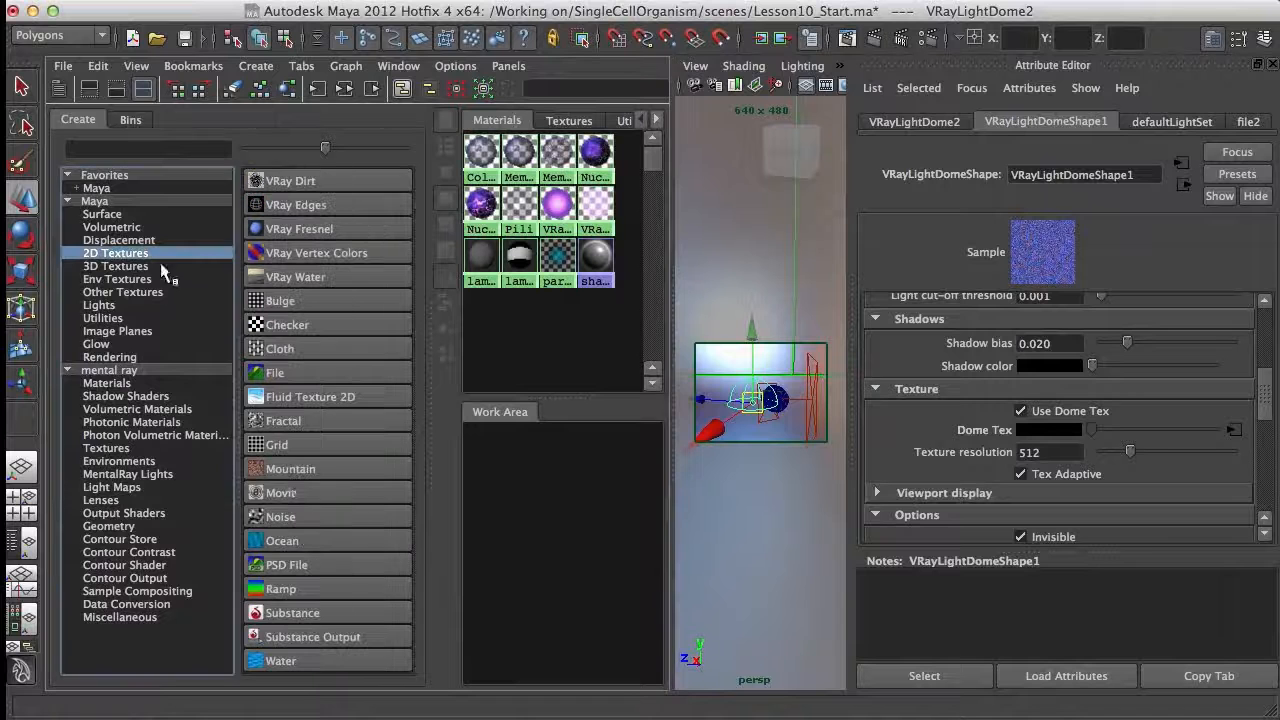
click(285, 589)
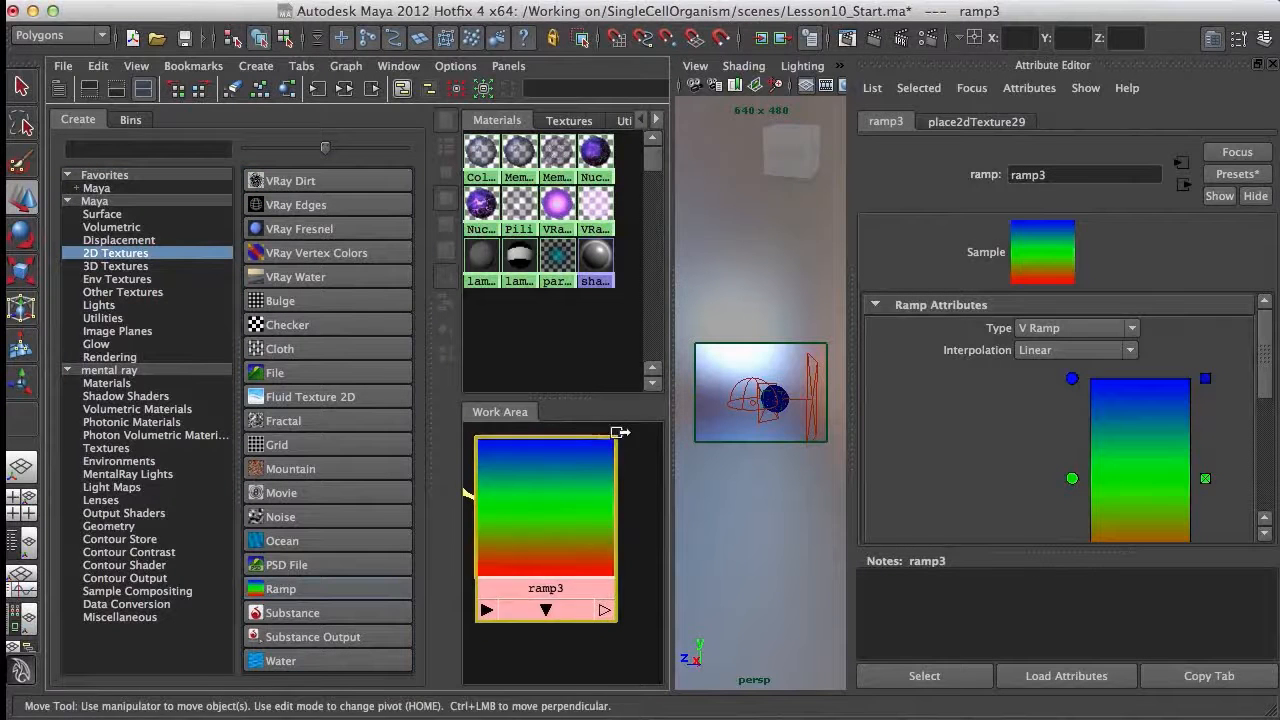
drag(430, 432, 352, 420)
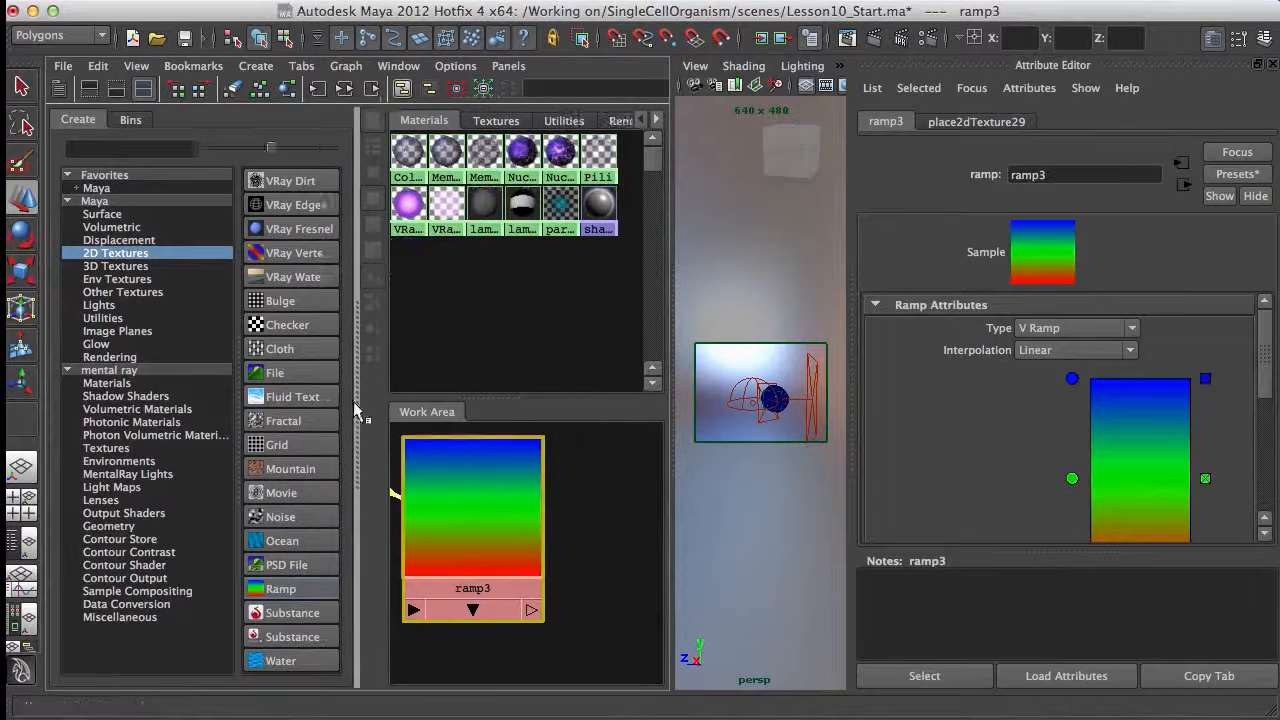
click(748, 396)
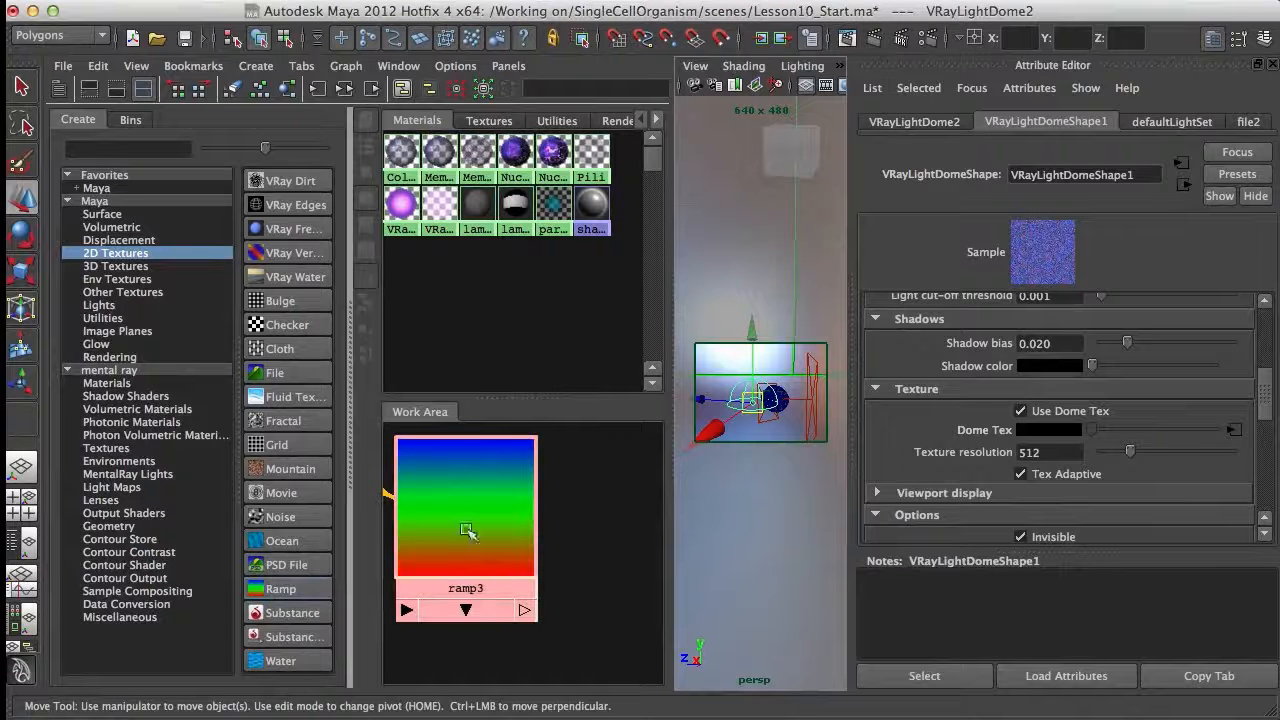
middle_drag(466, 500, 953, 430)
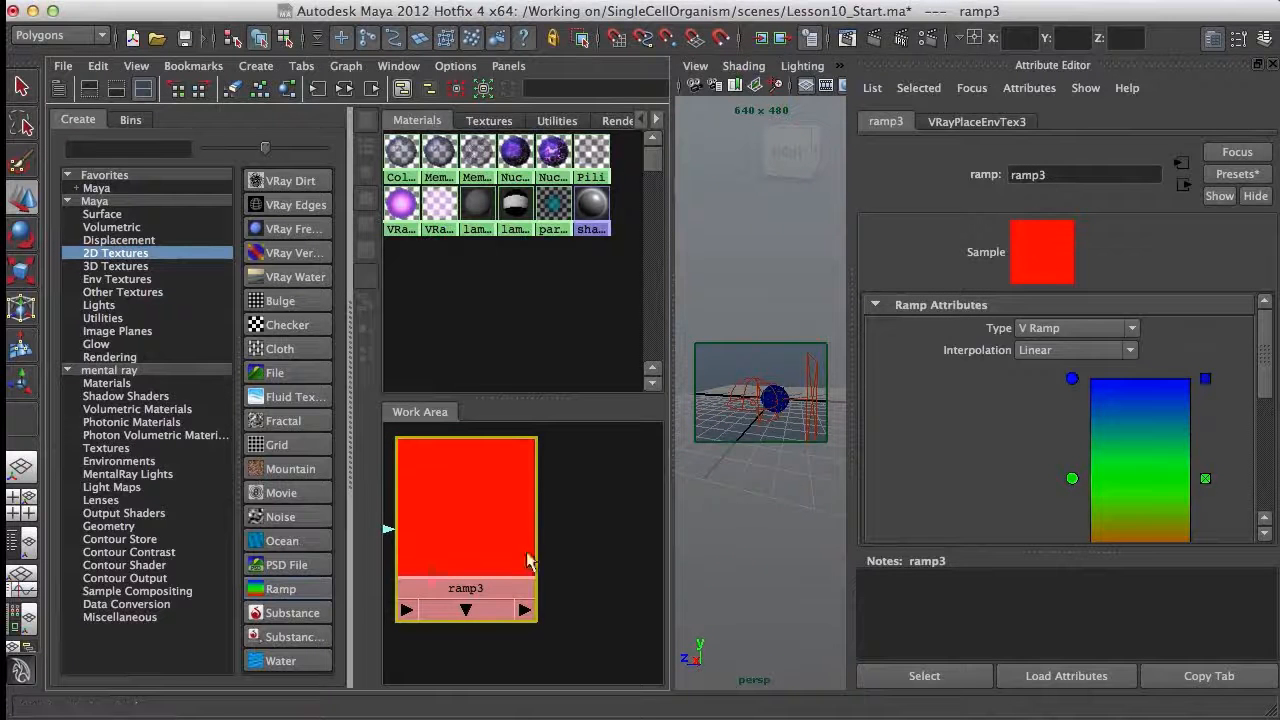
Select the new ramp texture and set its interpolation to None.
click(603, 548)
click(486, 445)
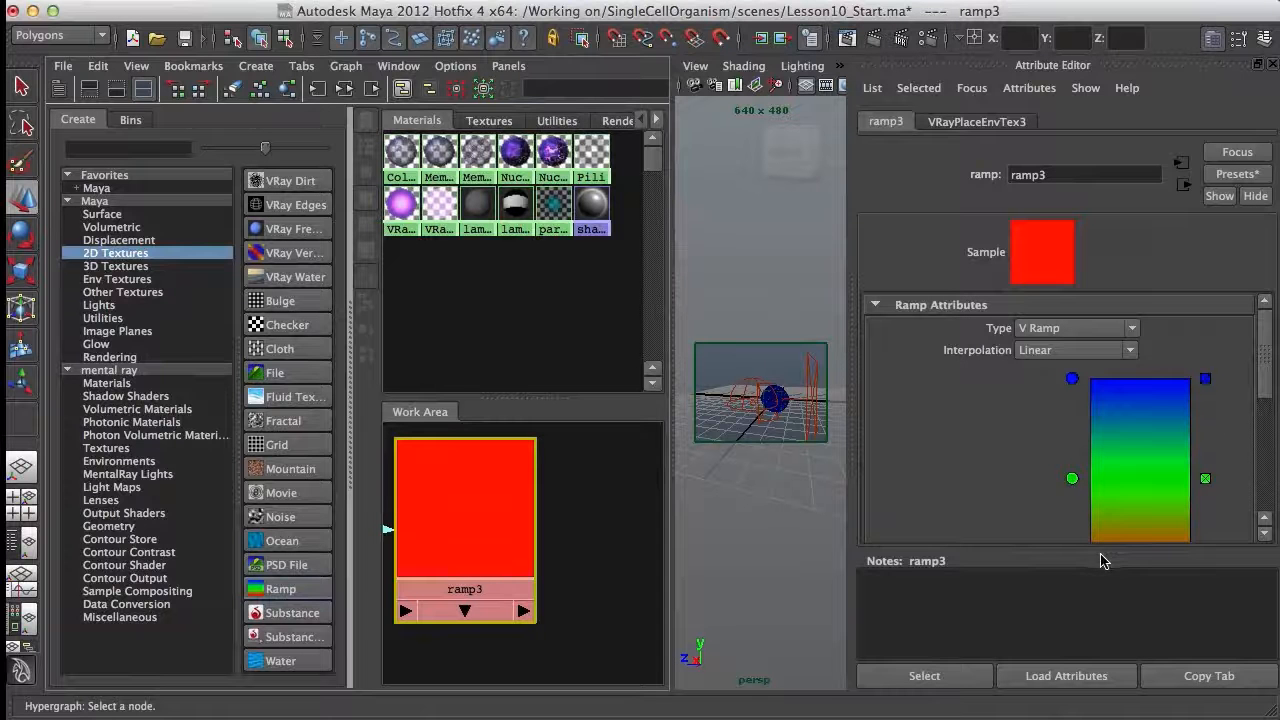
click(1076, 352)
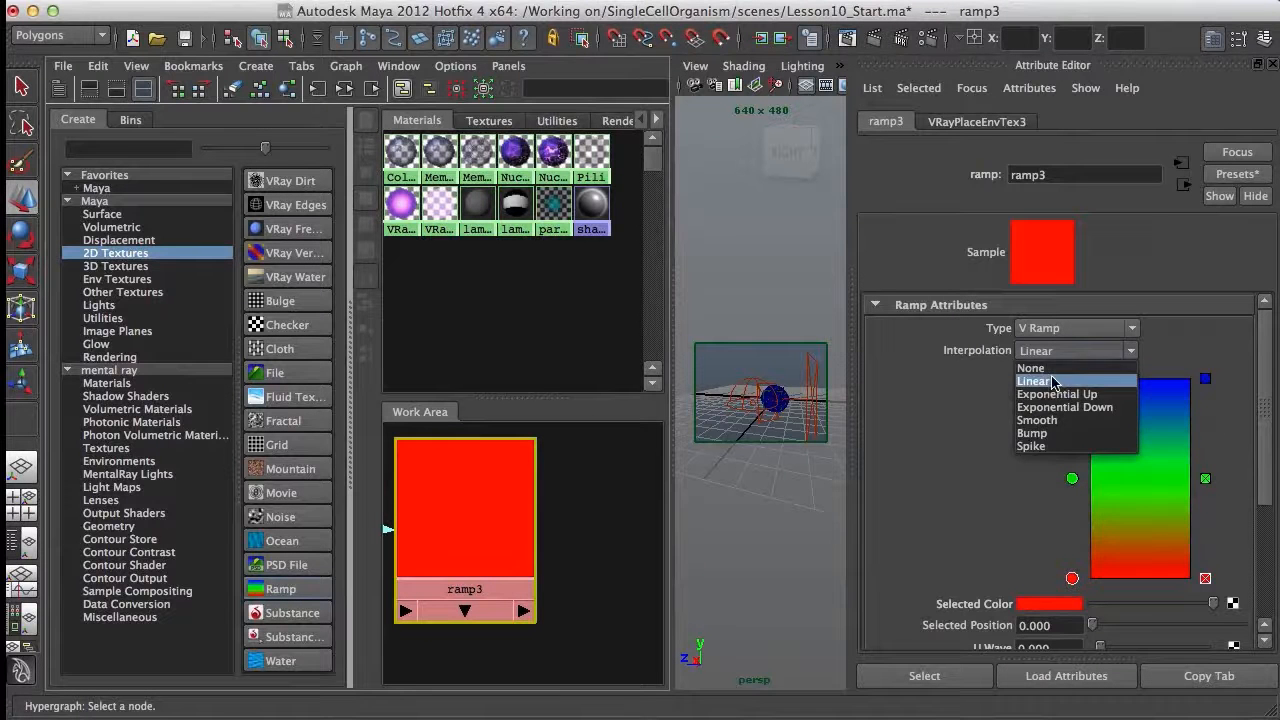
click(1072, 369)
Reposition the ramp's color bands, placing the blue marker at about 0.610 and the green marker at 0.320.
drag(1073, 380, 1072, 519)
drag(1072, 442, 1072, 459)
drag(1072, 519, 1072, 515)
drag(1072, 459, 1073, 456)
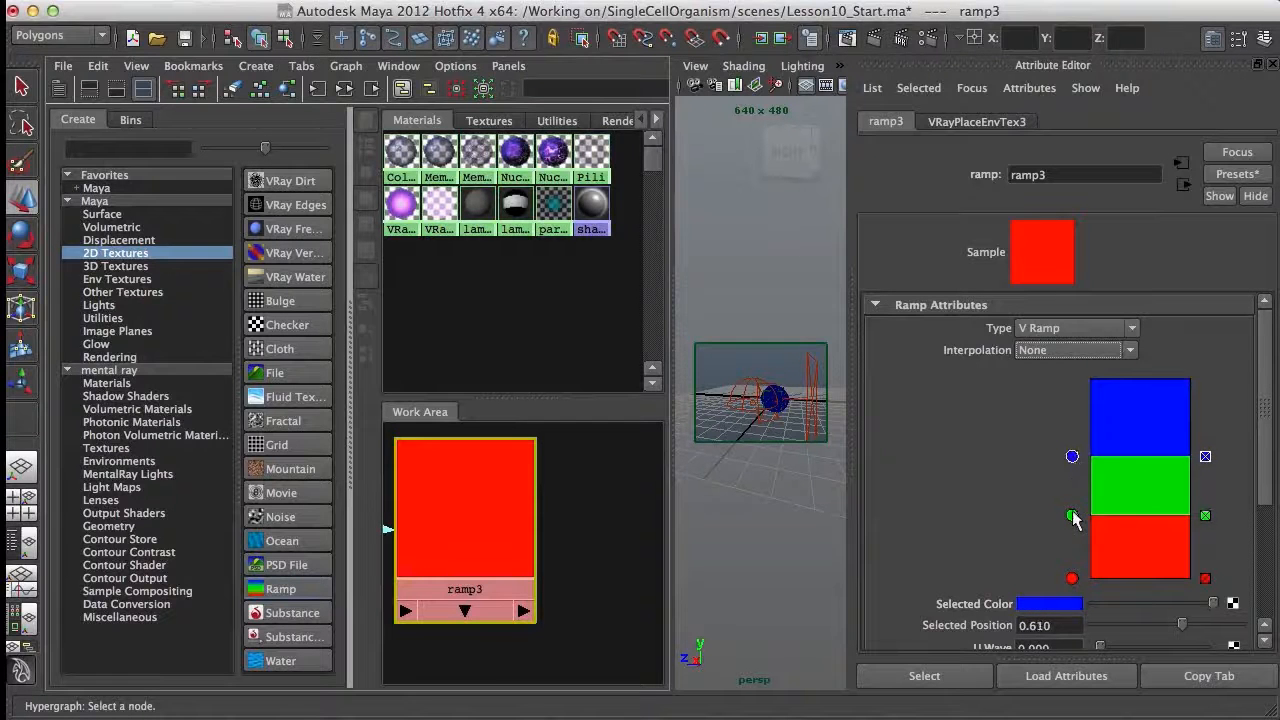
drag(1072, 515, 1072, 510)
click(1073, 456)
click(1072, 512)
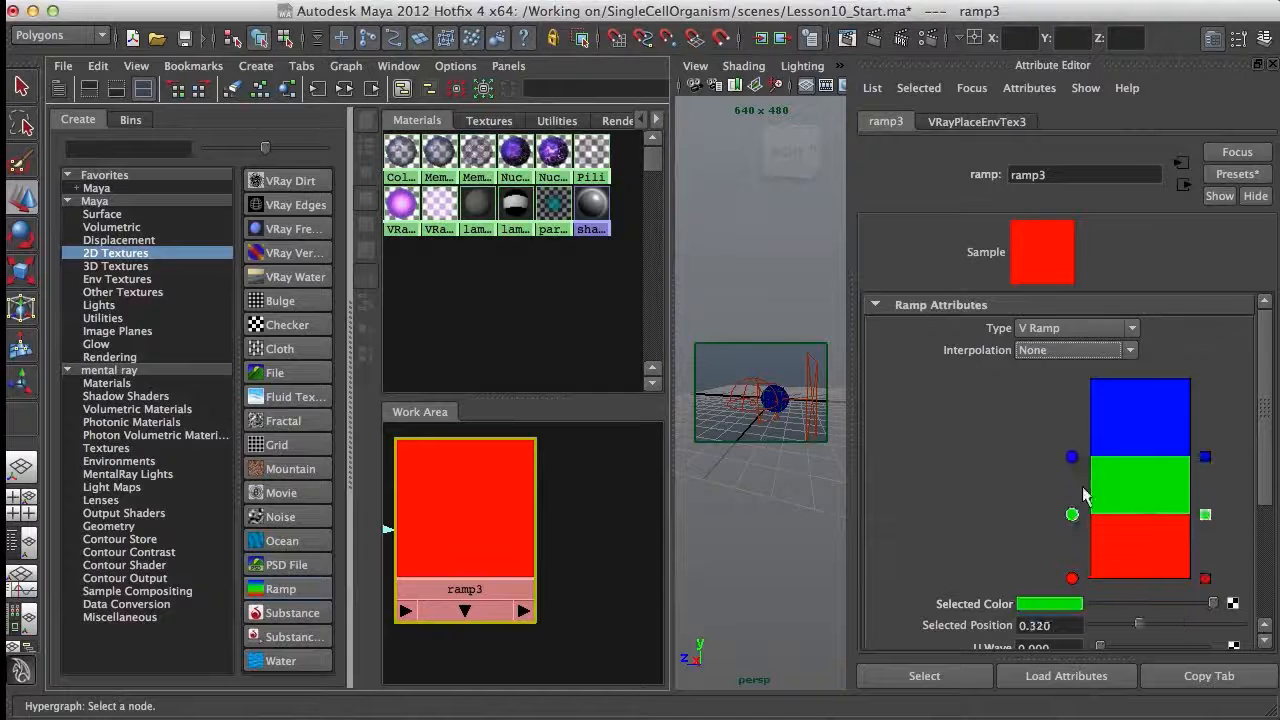
Reselect the dome light, keep the previous image in the Render View, and re-render the cell with the ramp-textured dome.
click(762, 410)
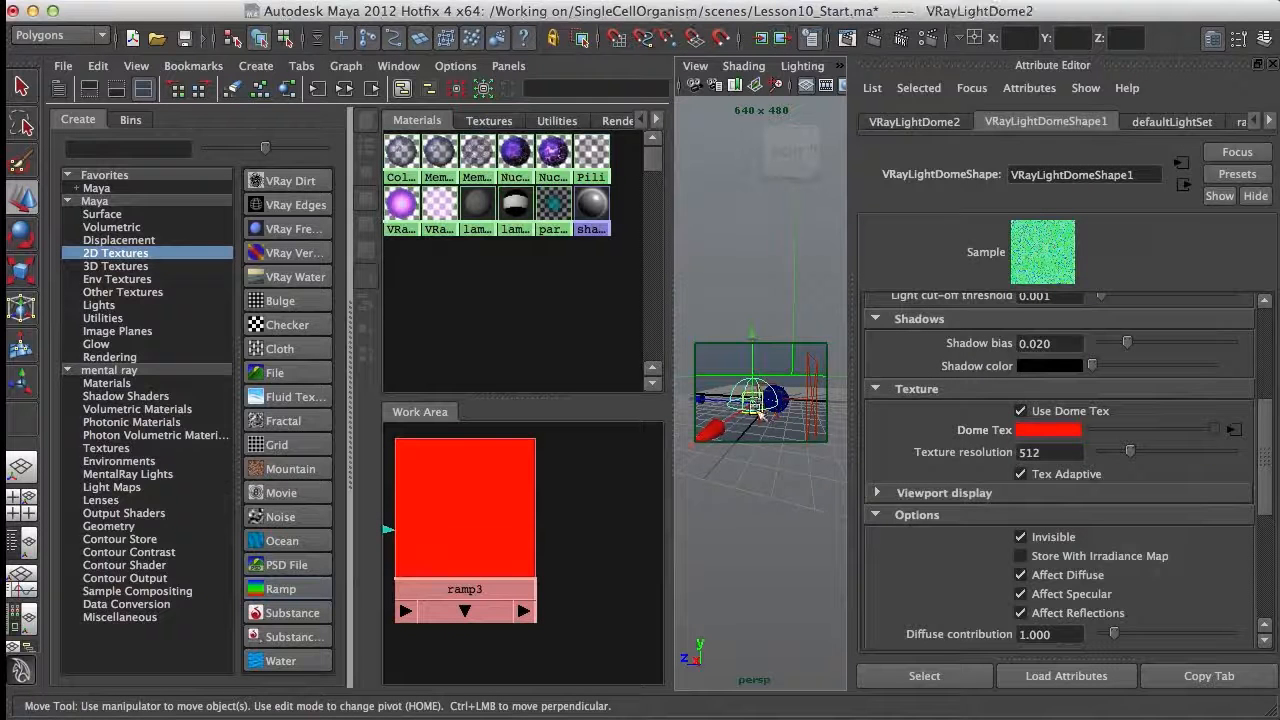
click(846, 38)
click(390, 80)
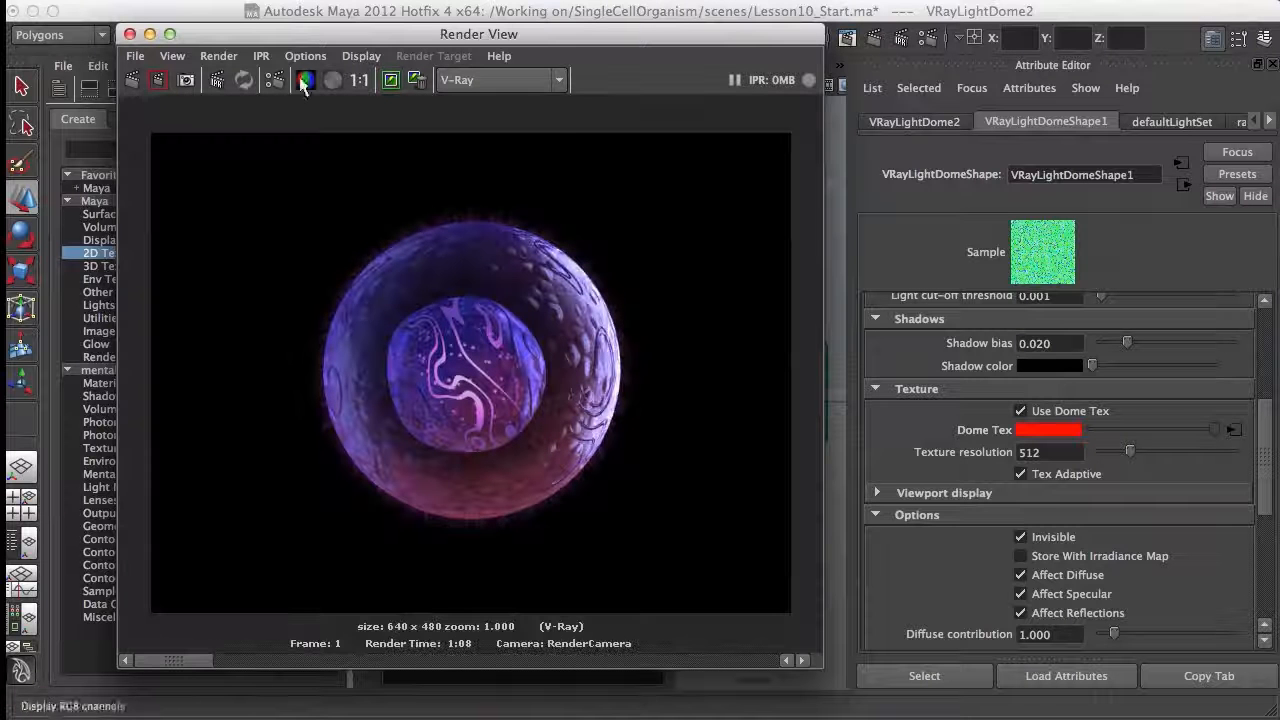
click(131, 79)
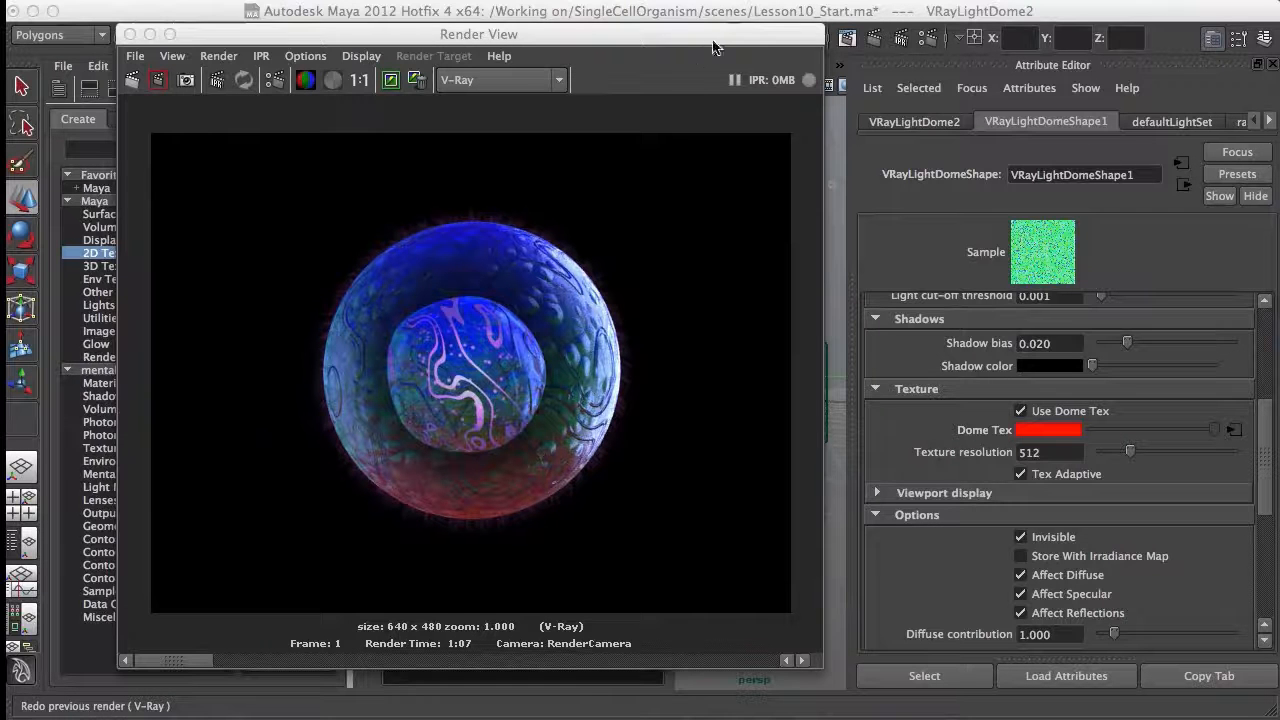
drag(717, 36, 689, 43)
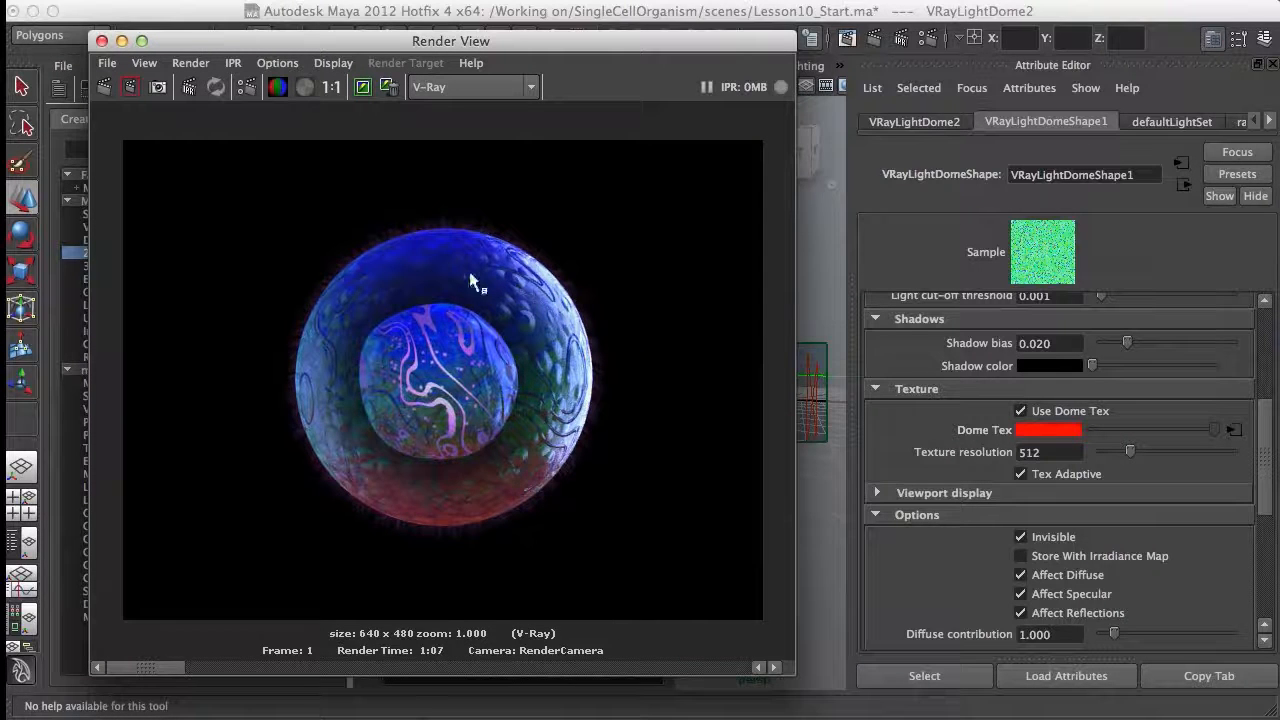
Open the dome texture's ramp attributes and examine its color bands, wave and noise settings alongside the render.
click(1236, 432)
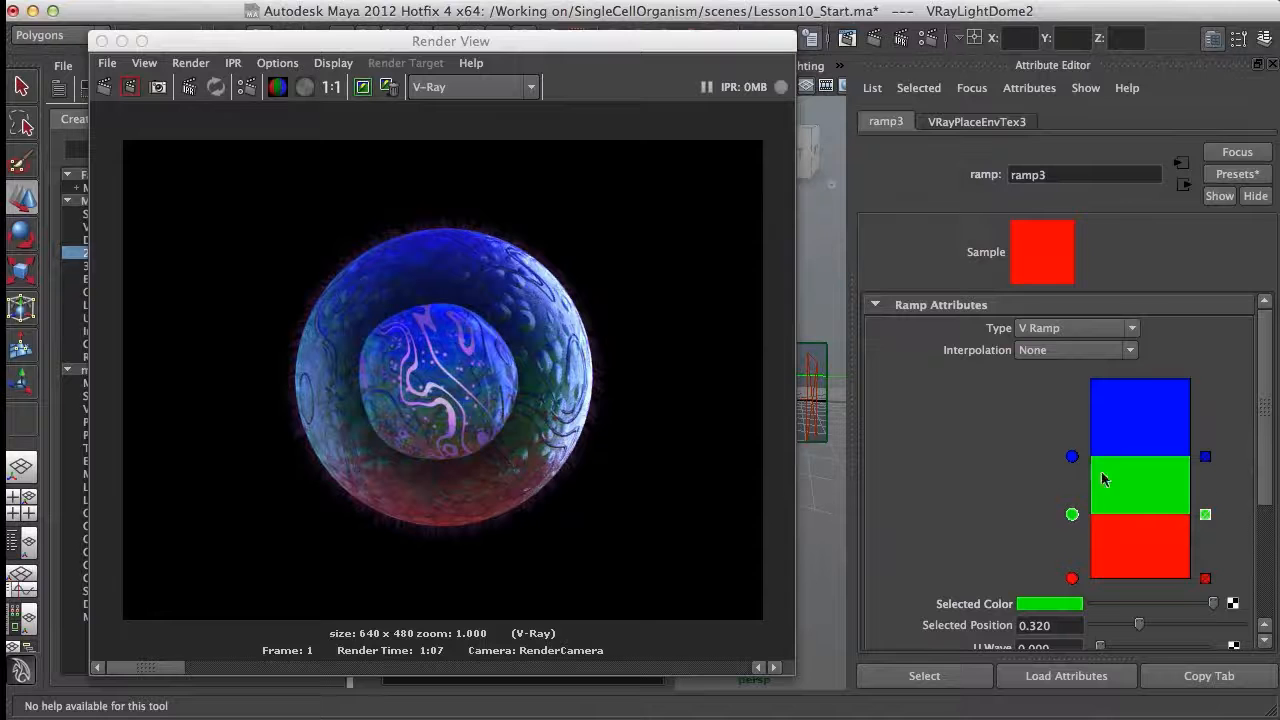
scroll(1276, 455, down, 1)
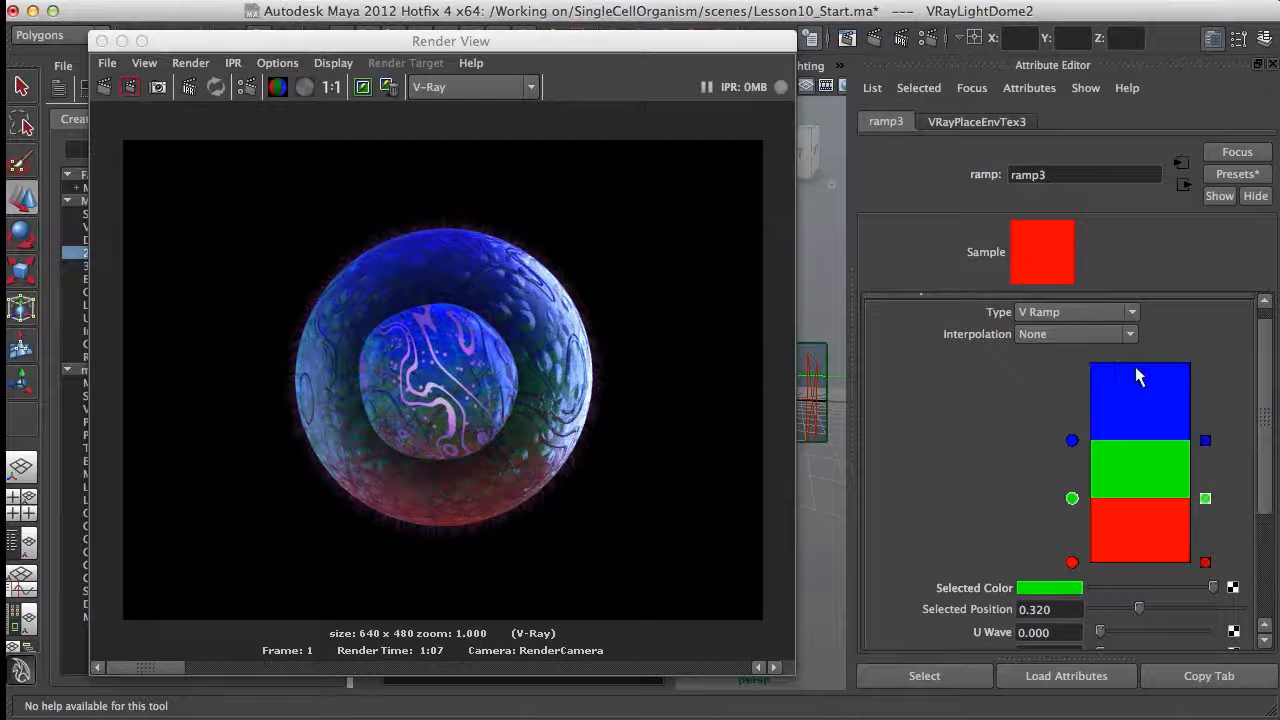
scroll(1247, 428, down, 4)
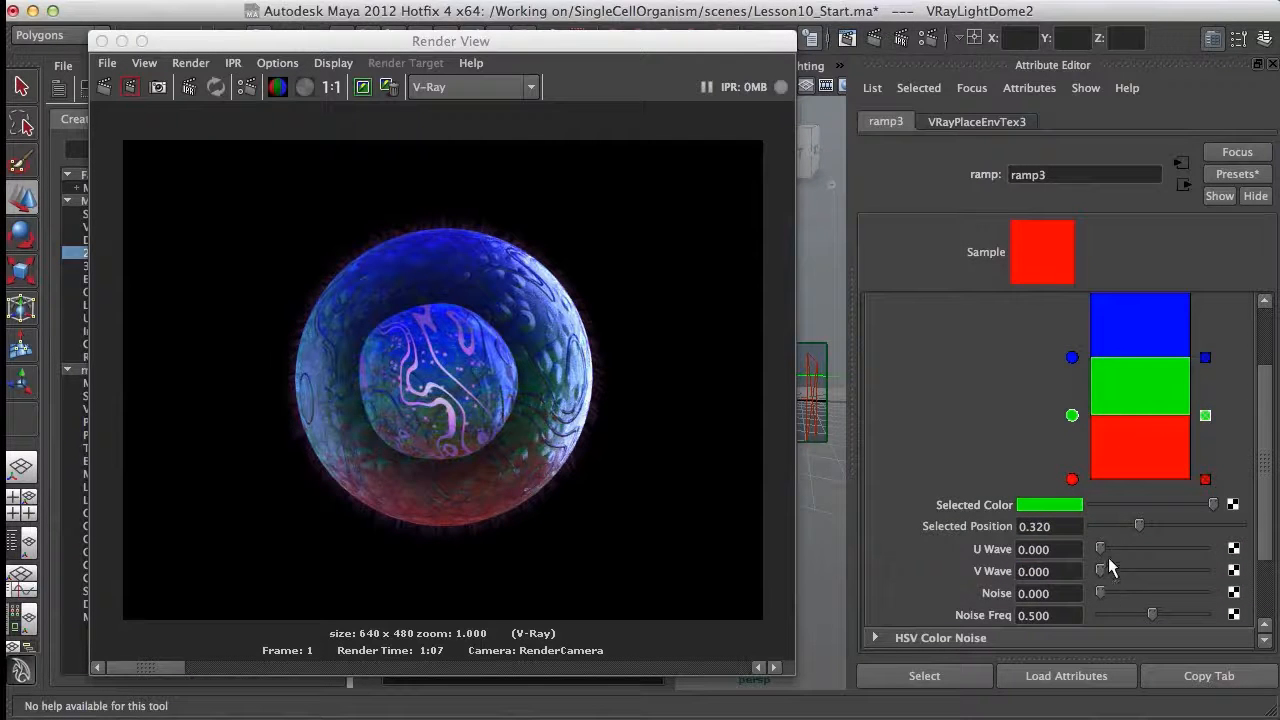
mouse_move(1101, 570)
mouse_down()
mouse_move(1127, 568)
mouse_move(1100, 568)
mouse_move(1127, 551)
mouse_move(1100, 552)
mouse_up()
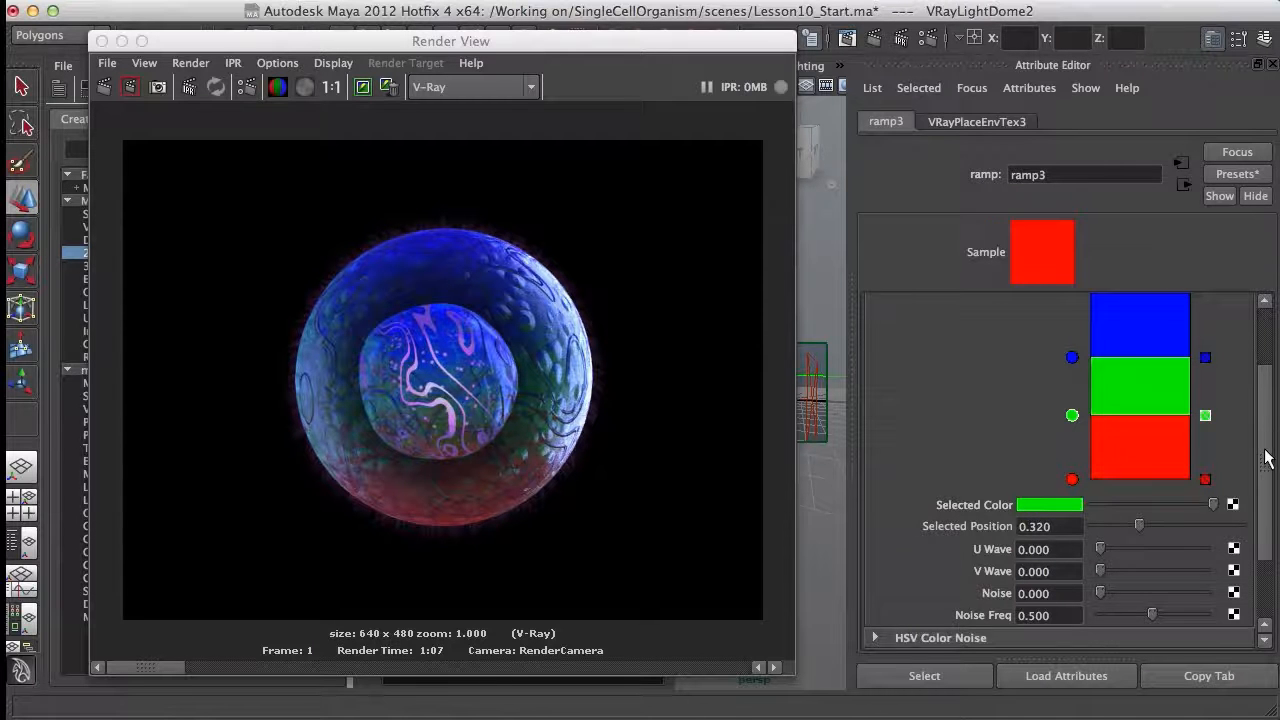
scroll(1256, 450, up, 2)
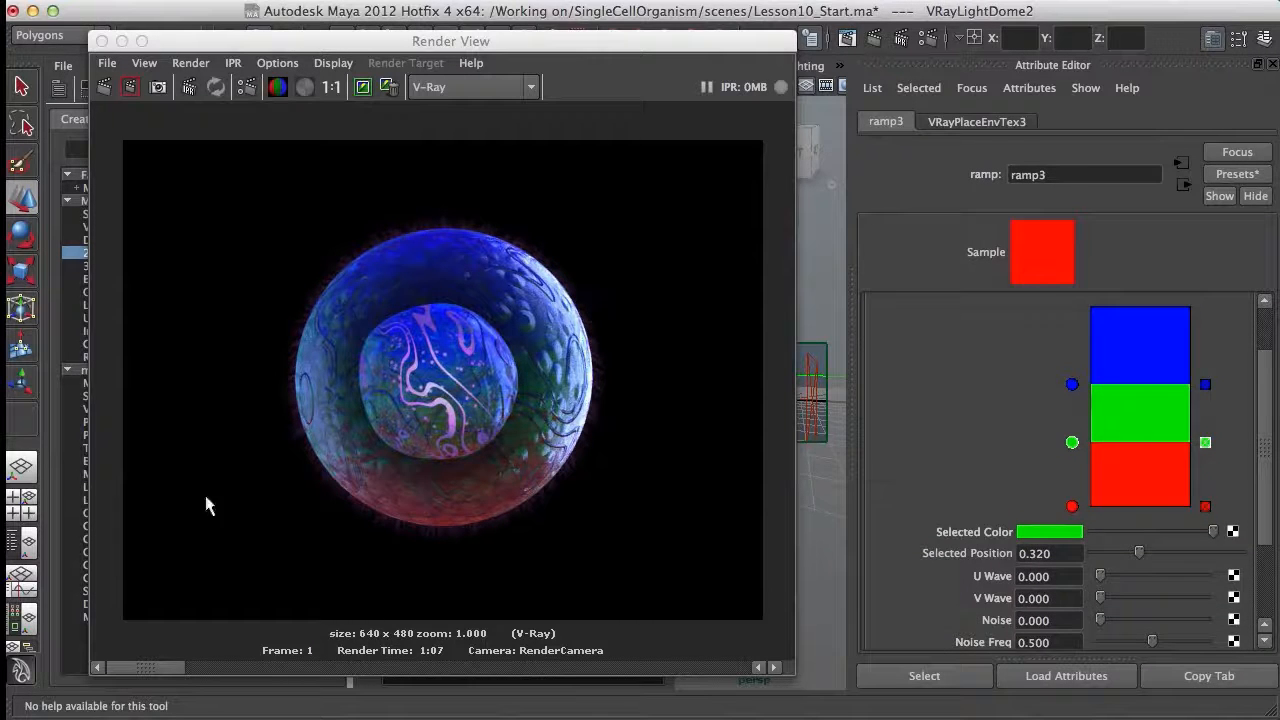
scroll(1010, 620, down, 1)
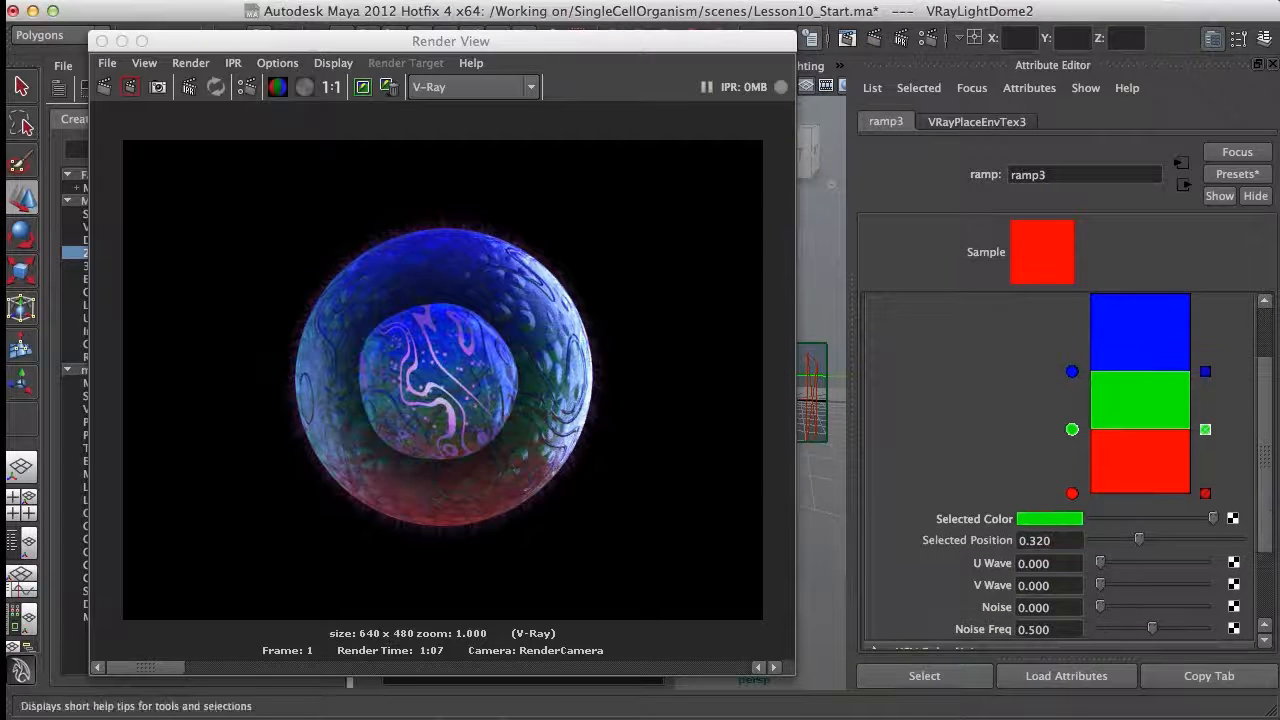